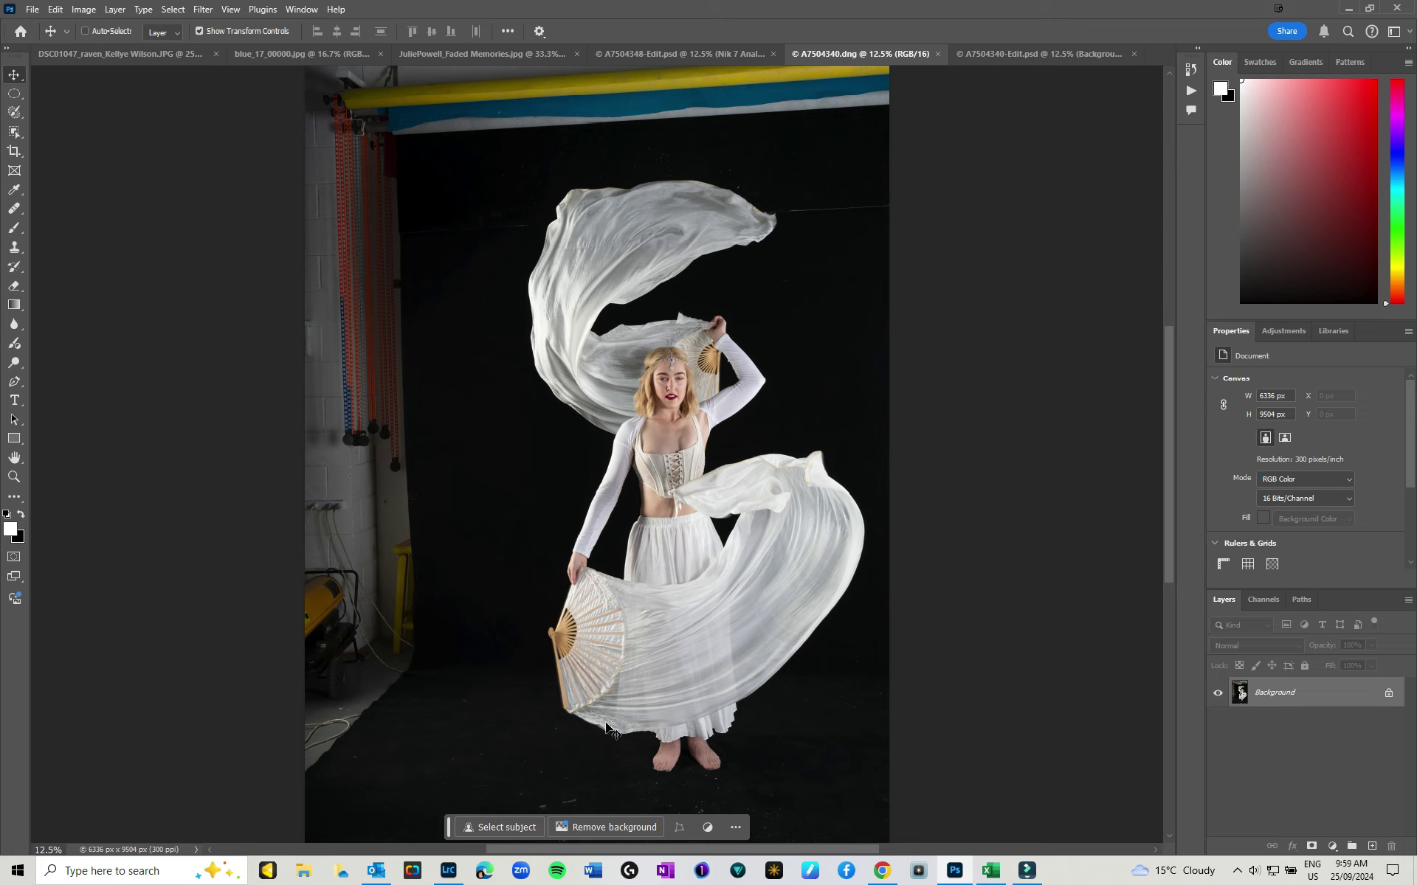
Examine the dancer's face and surroundings up close in A7504340.dng
key("ctrl+plus")
key("ctrl+plus")
key("ctrl+plus")
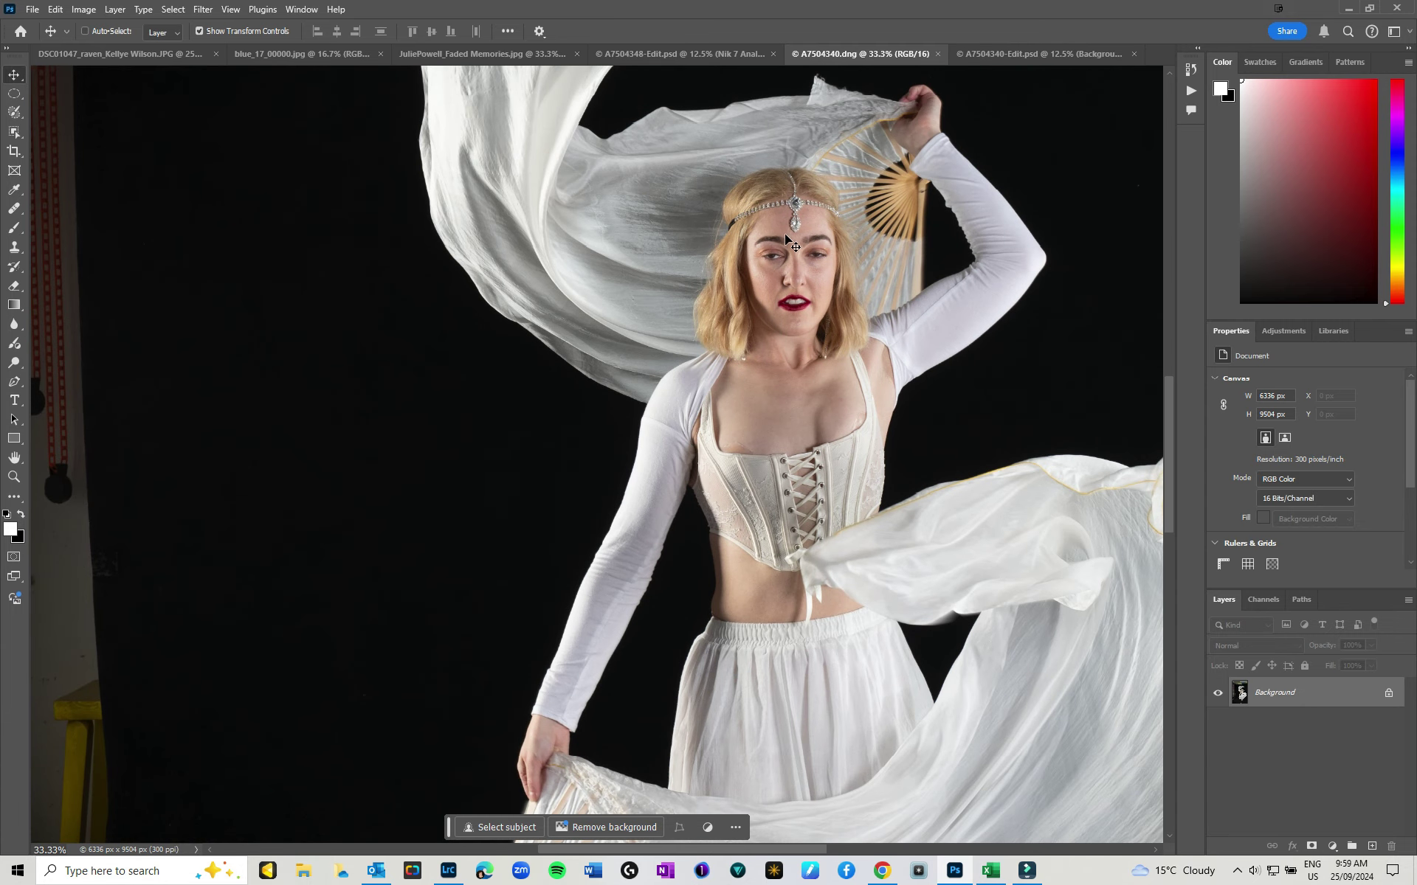
key("ctrl+minus")
key("ctrl+minus")
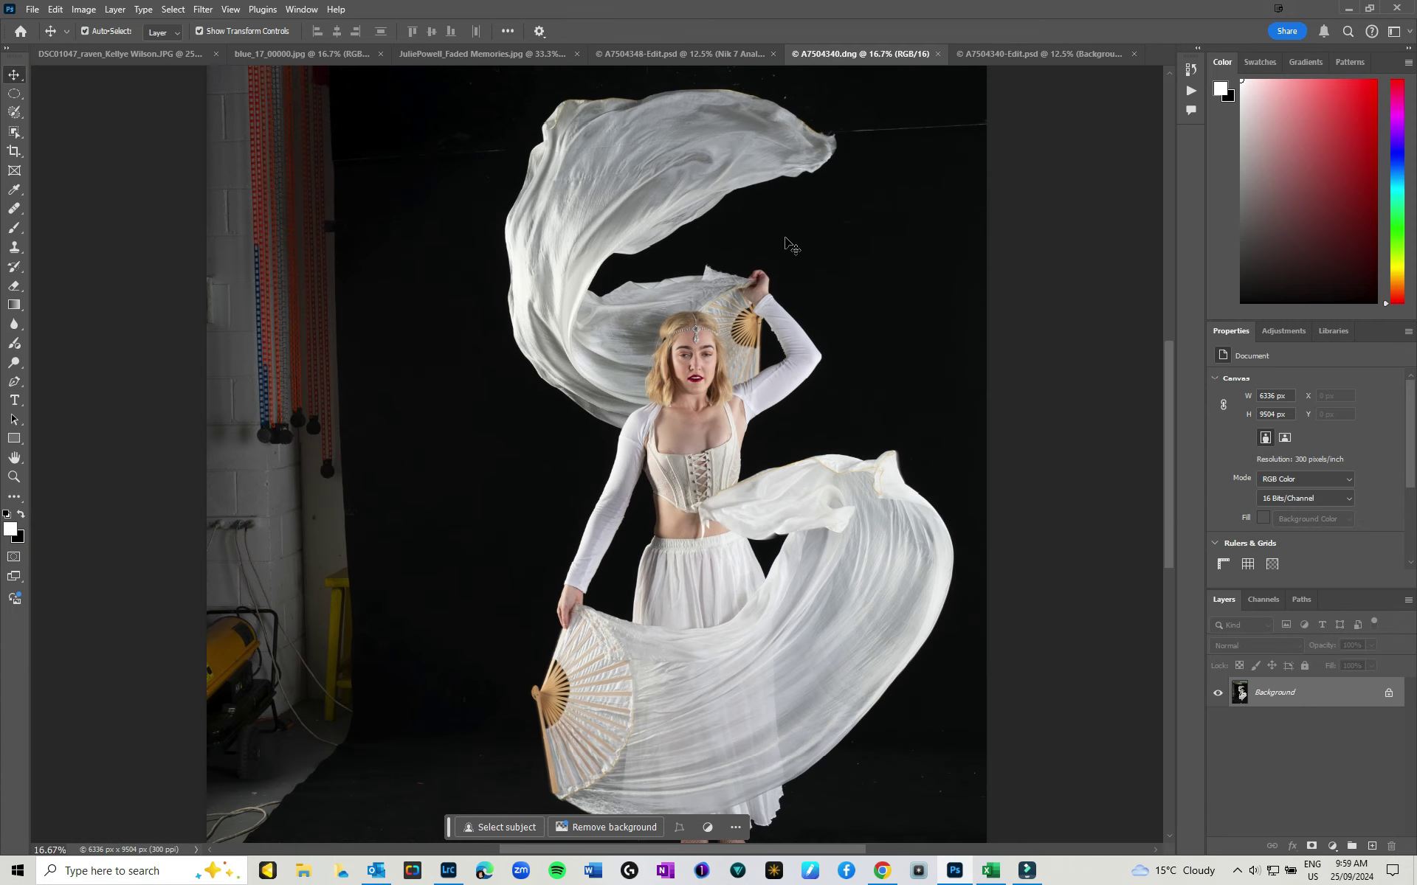
Switch to A7504340-Edit.psd and compare the dancer's face with Layer 2 hidden and shown
left_click(1027, 56)
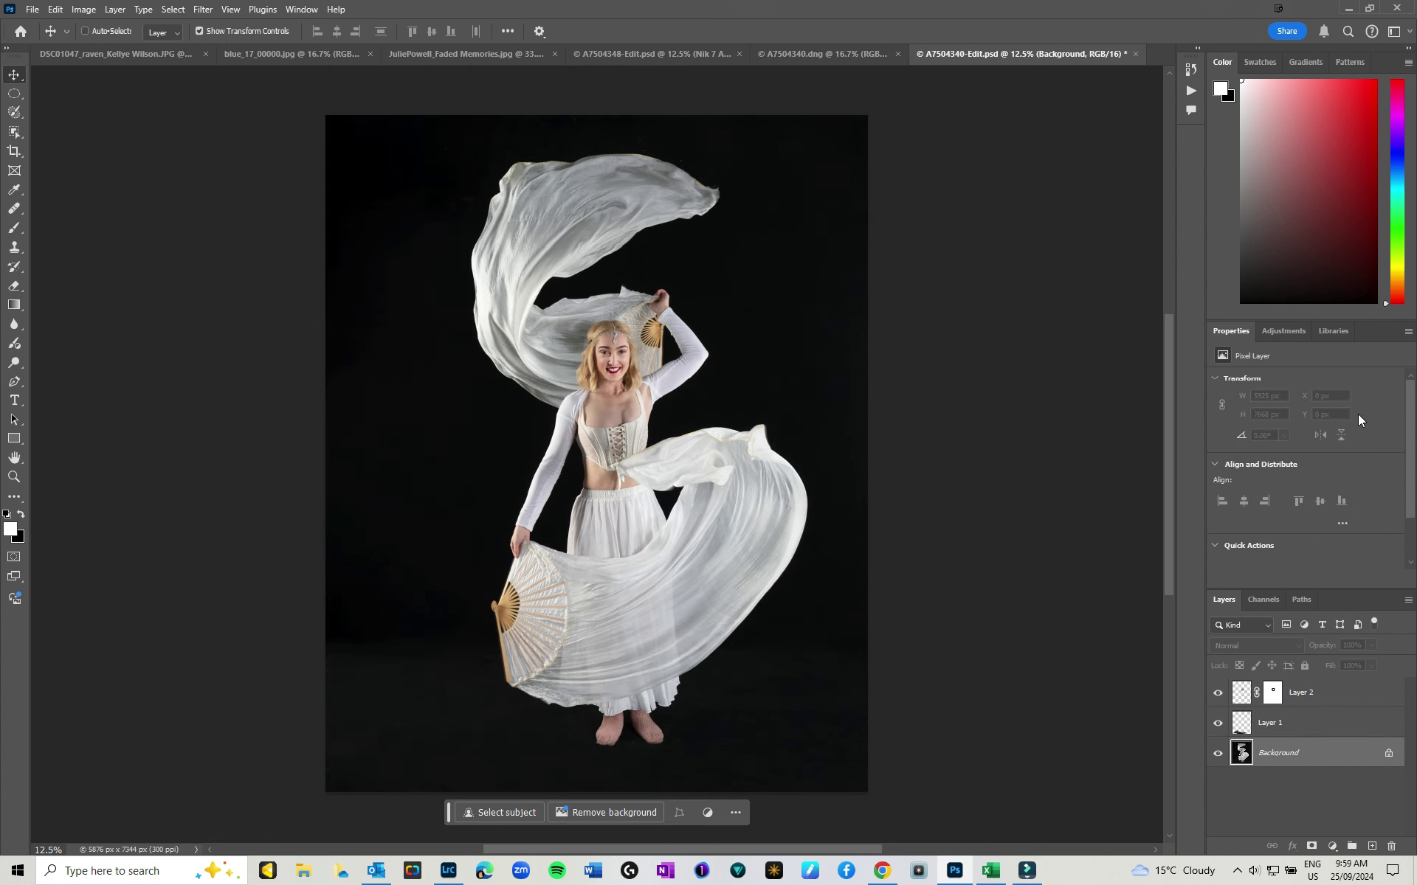
left_click(1215, 695)
left_click(1214, 695)
key("ctrl+plus")
key("ctrl+plus")
key("ctrl+plus")
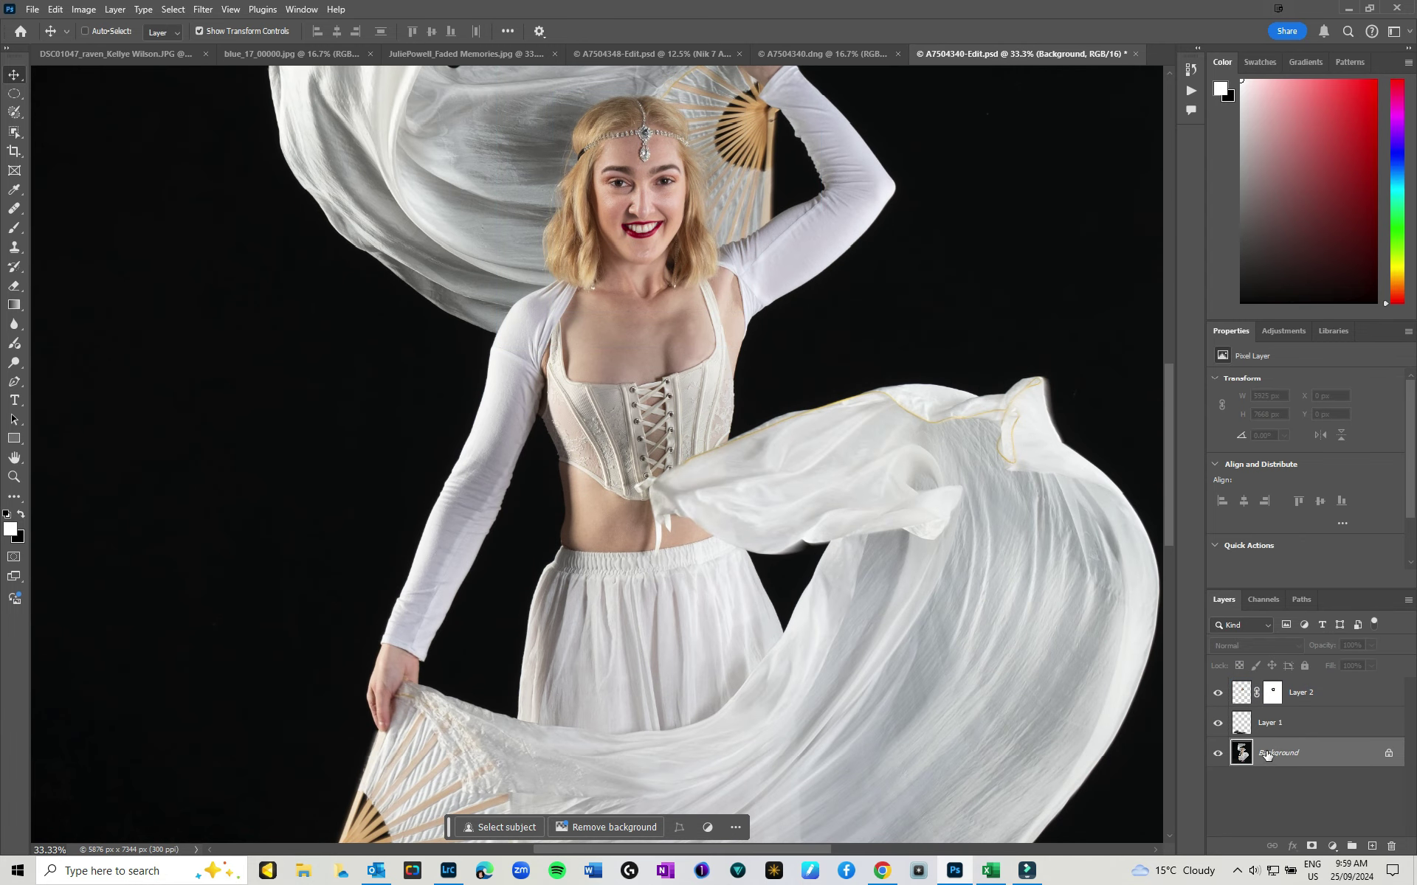
left_click(1217, 696)
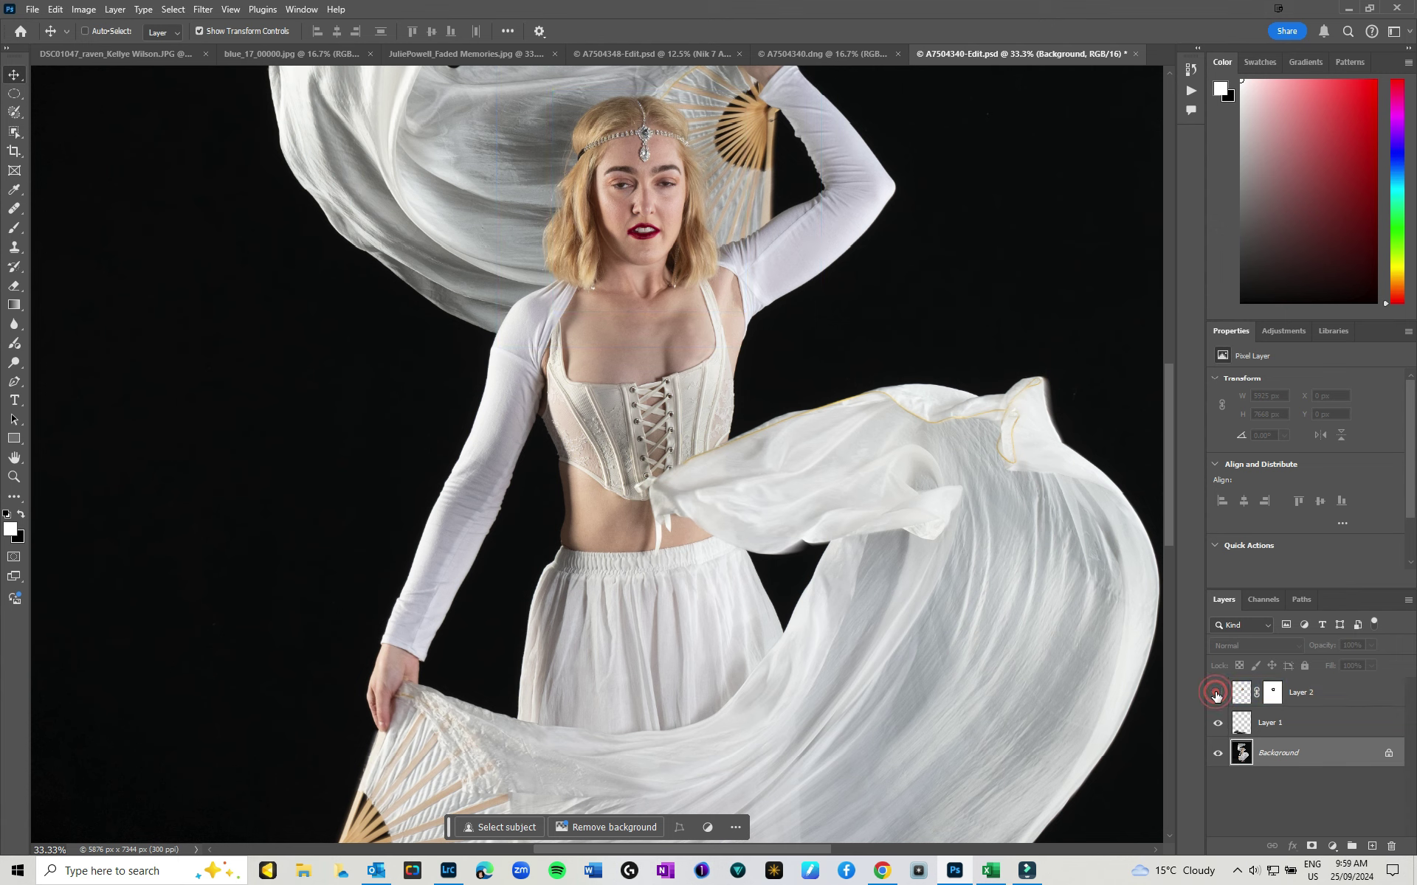
left_click(1217, 696)
Inspect Layer 2's face patch on its own and compare it with its layer mask disabled and enabled
left_click(1274, 694)
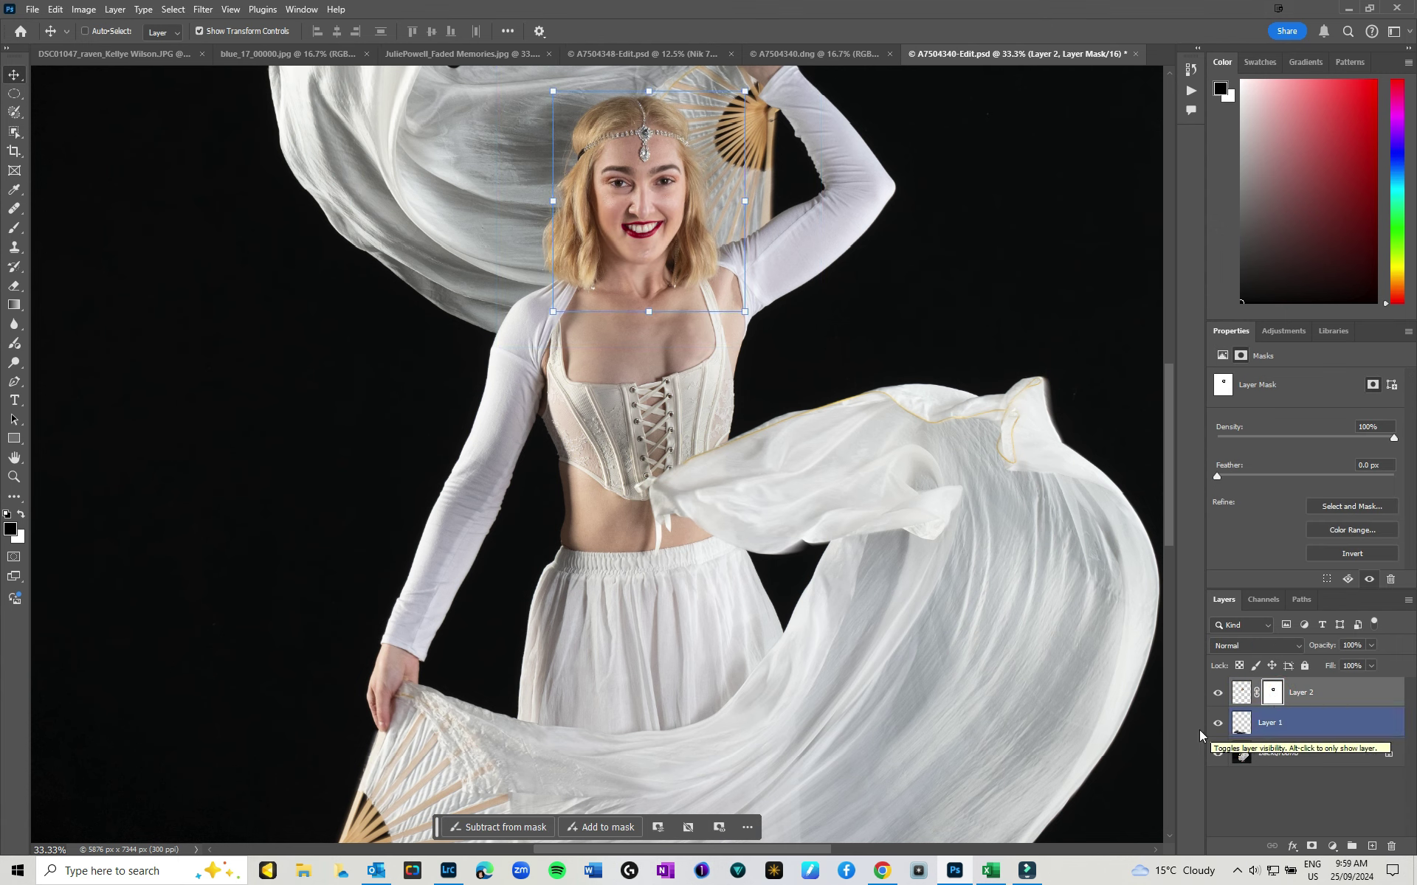
left_click_drag(1219, 754, 1218, 760)
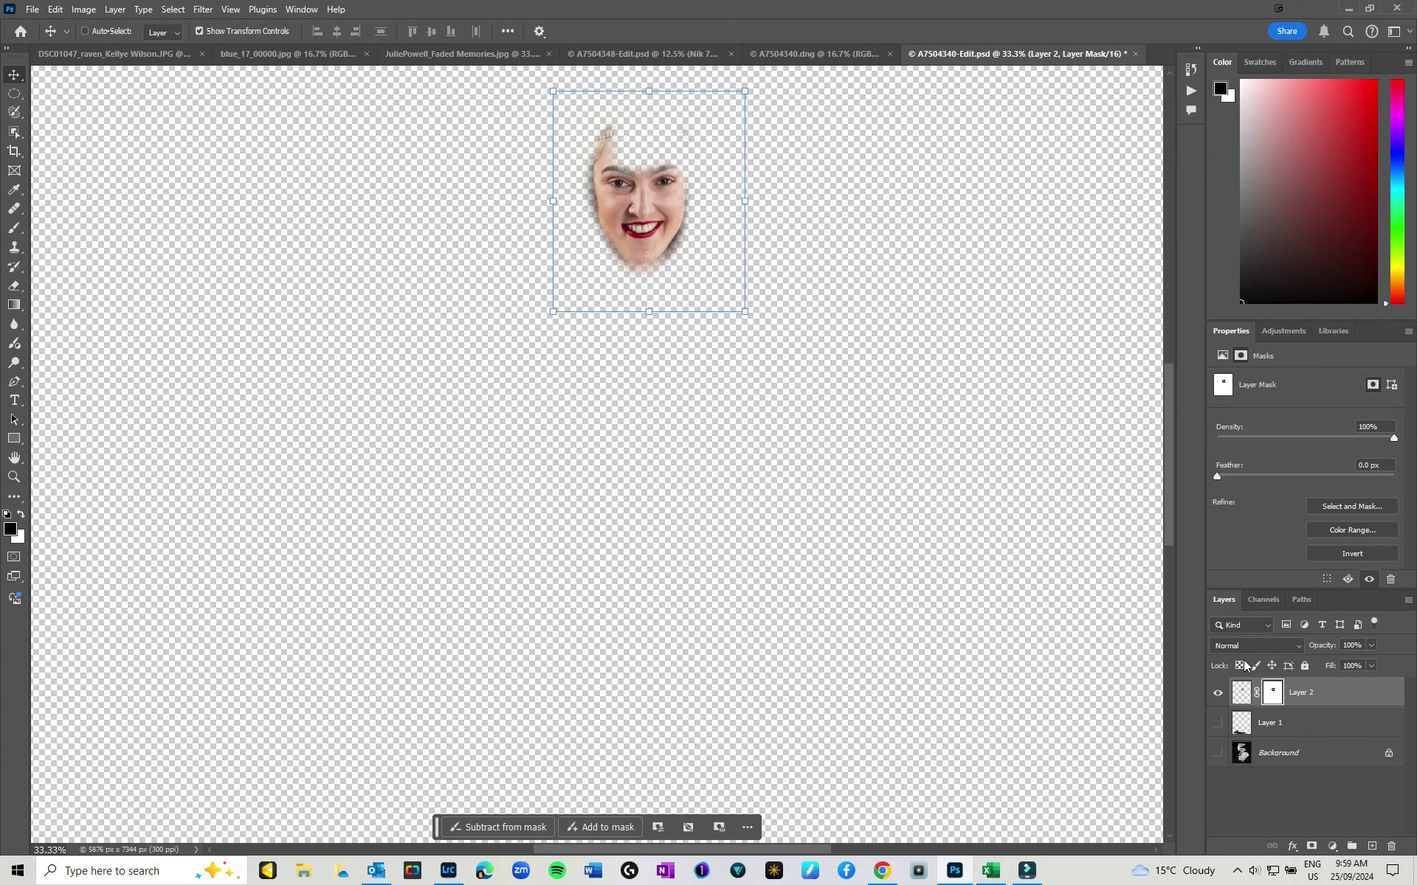
left_click_drag(1218, 756, 1219, 723)
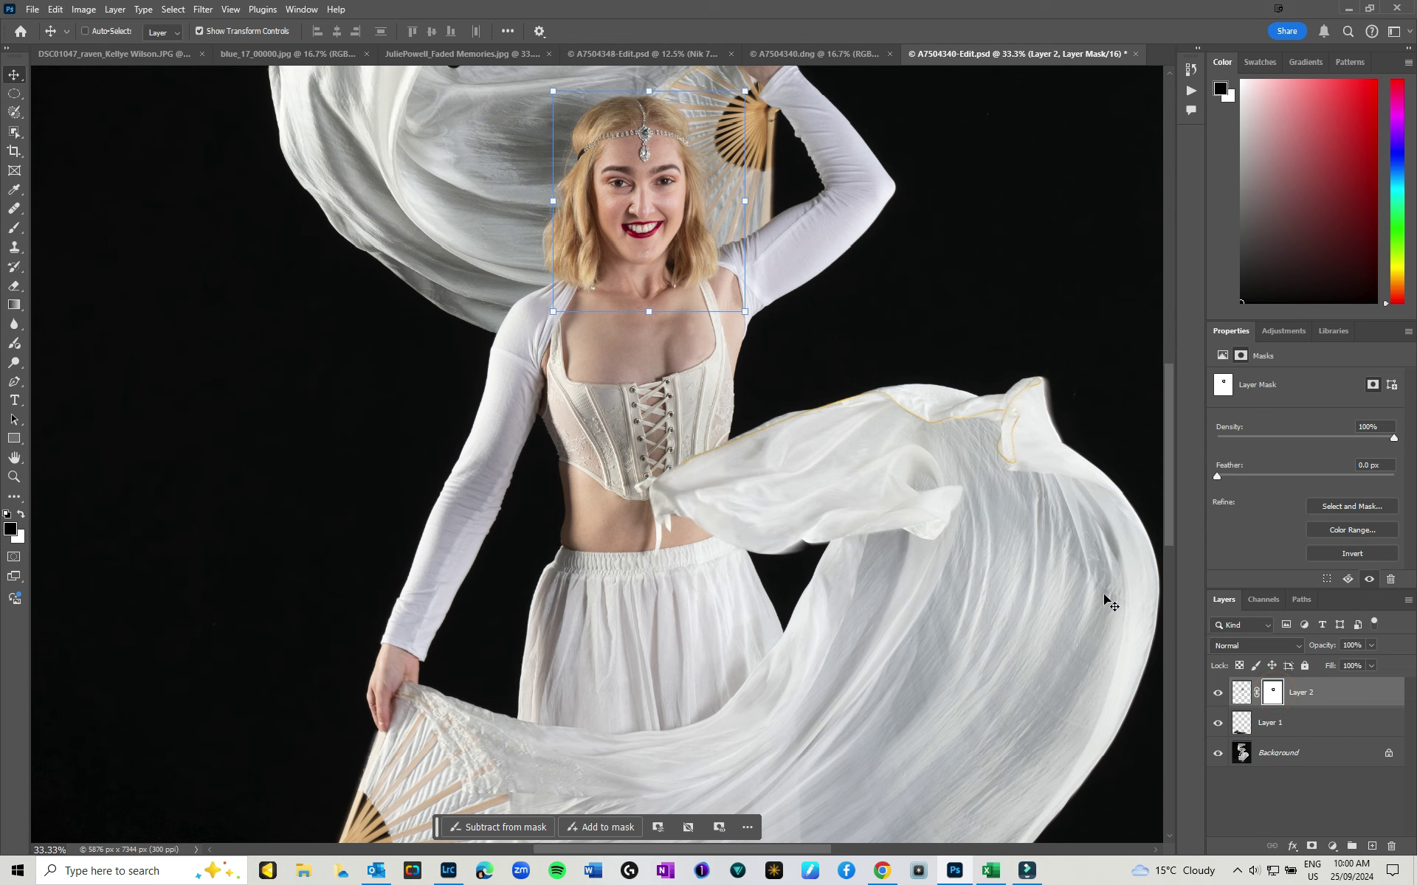
left_click(1273, 692, "shift")
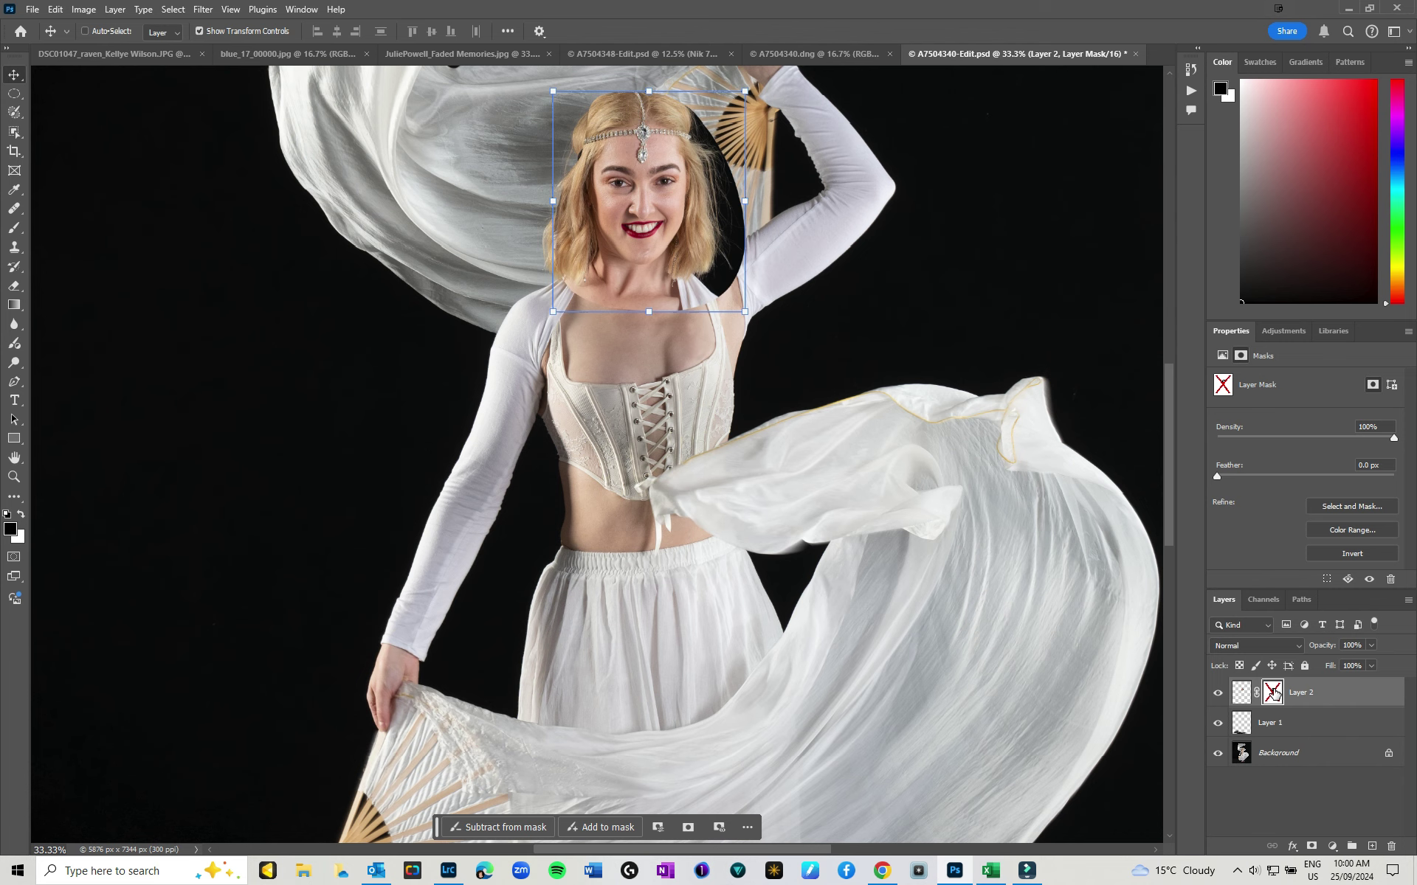
left_click(1273, 692, "shift")
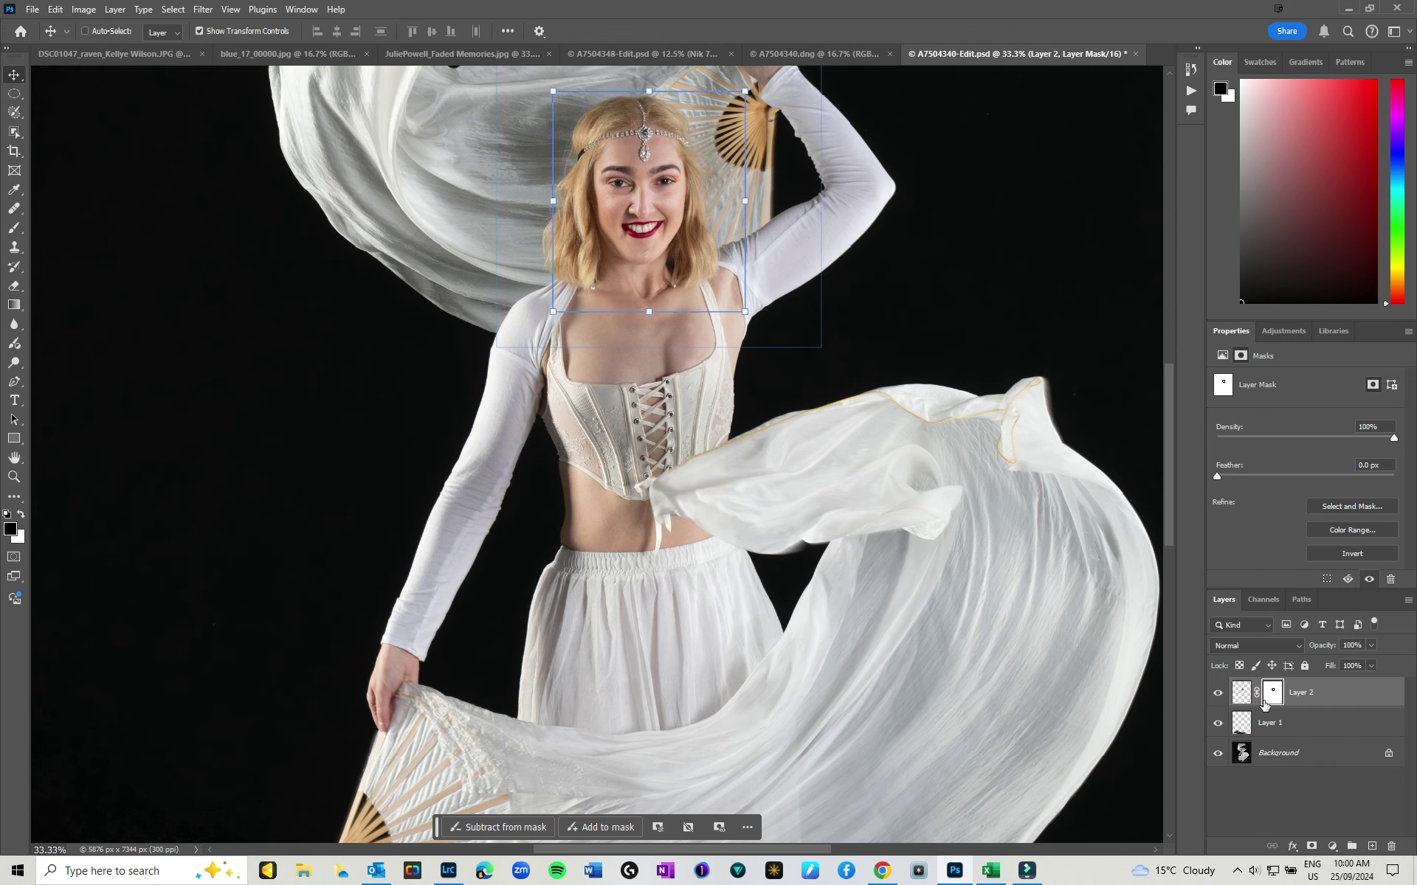
left_click_drag(1264, 703, 1247, 731)
key("ctrl+0")
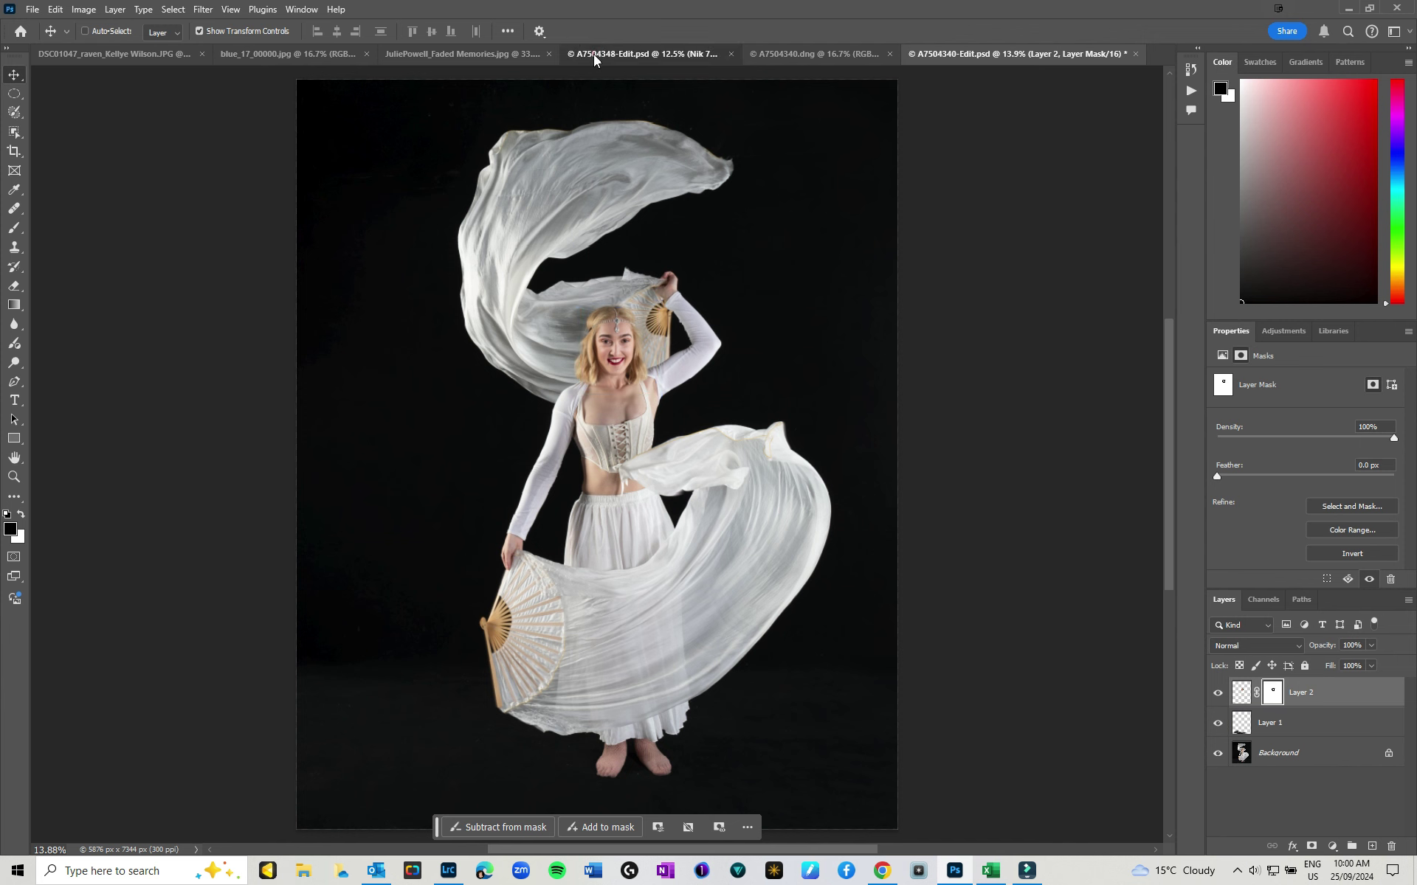
In A7504340.dng, lasso the studio clutter along the photo's left side, replace it with a Content-Aware fill at 100% opacity, and deselect
left_click(849, 54)
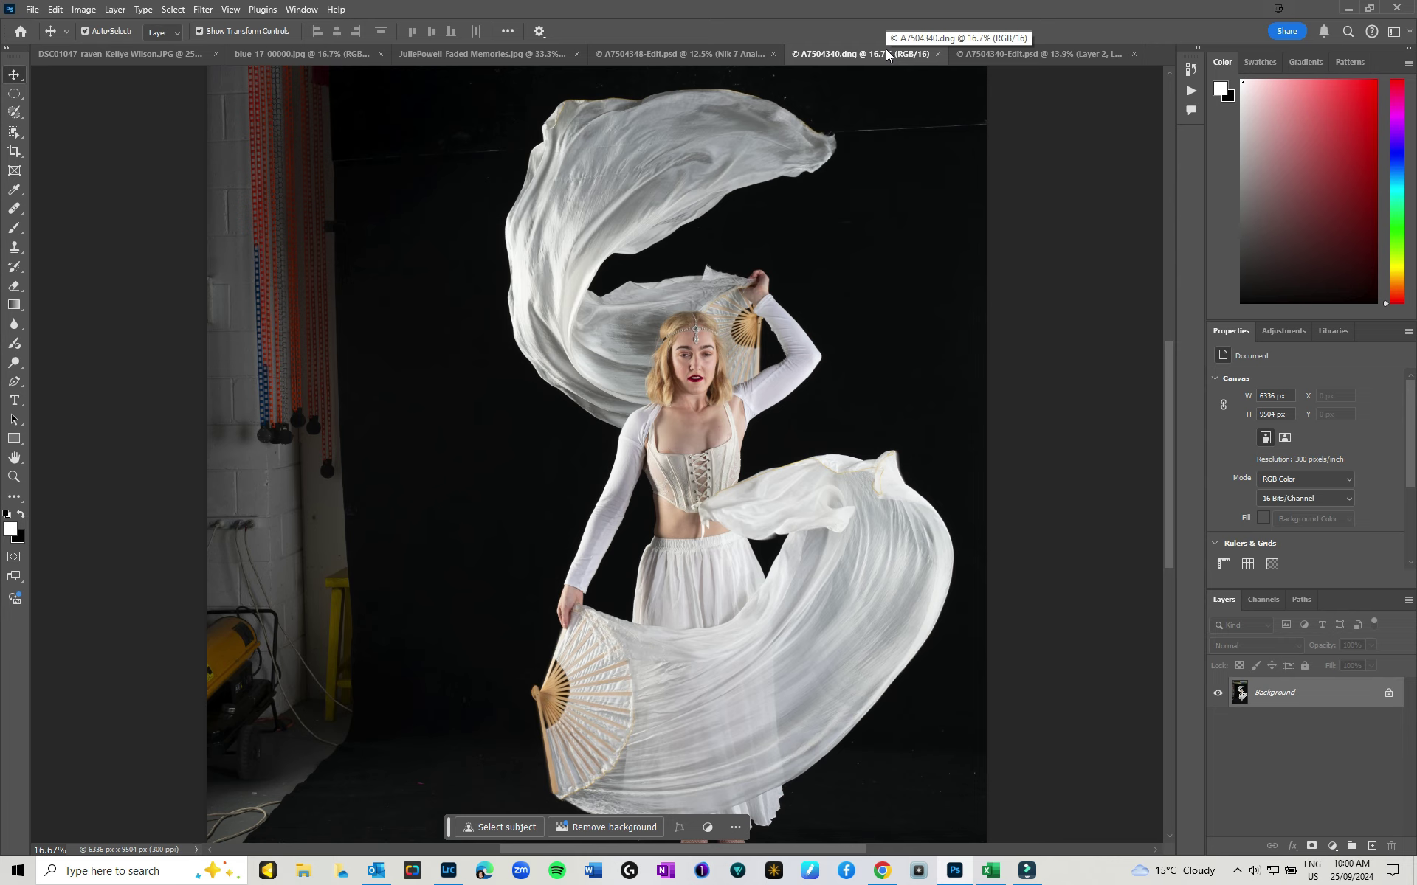
key("ctrl+minus")
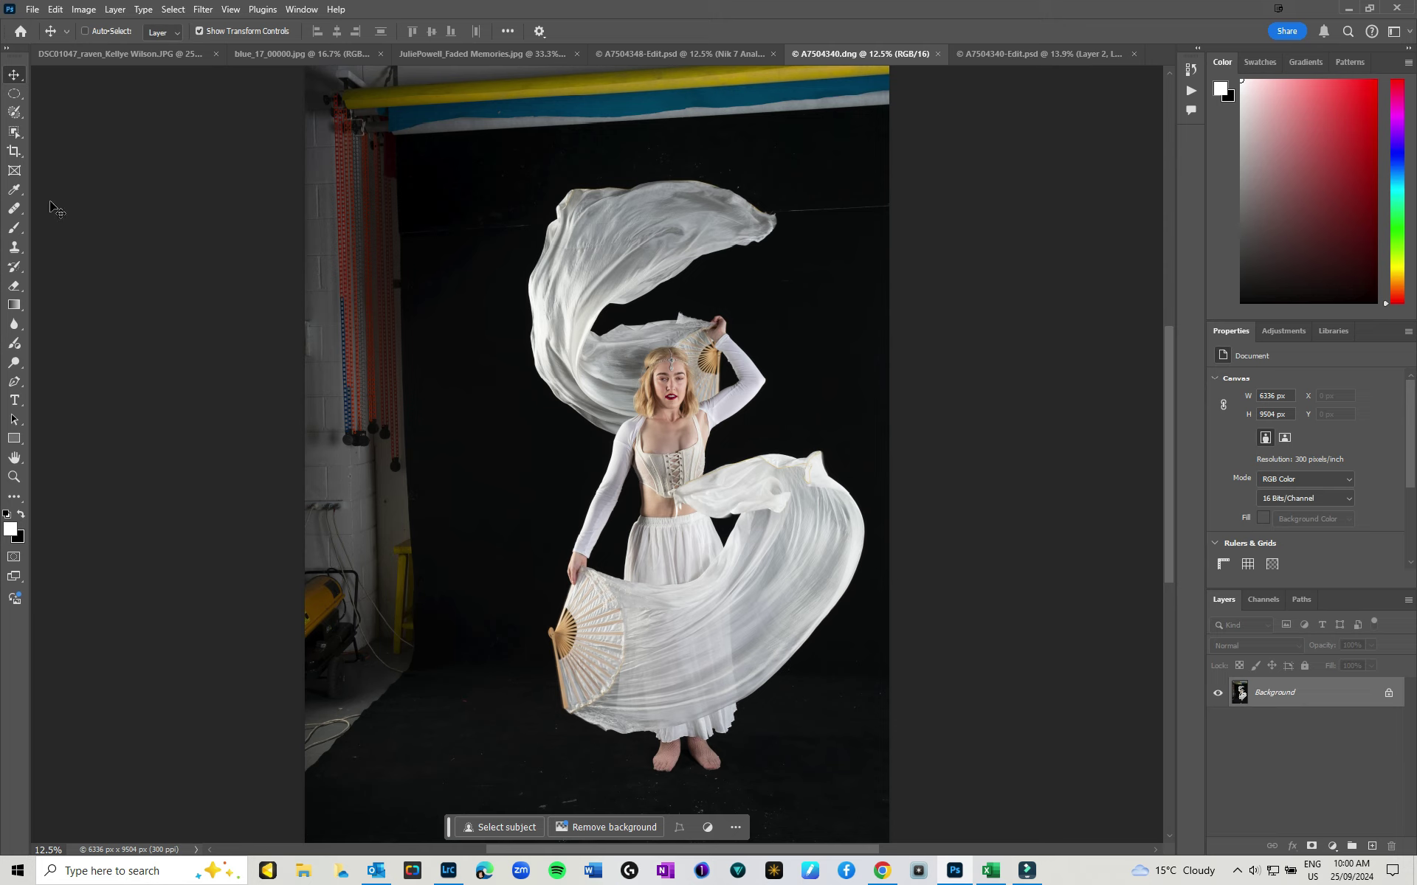
left_click(14, 95)
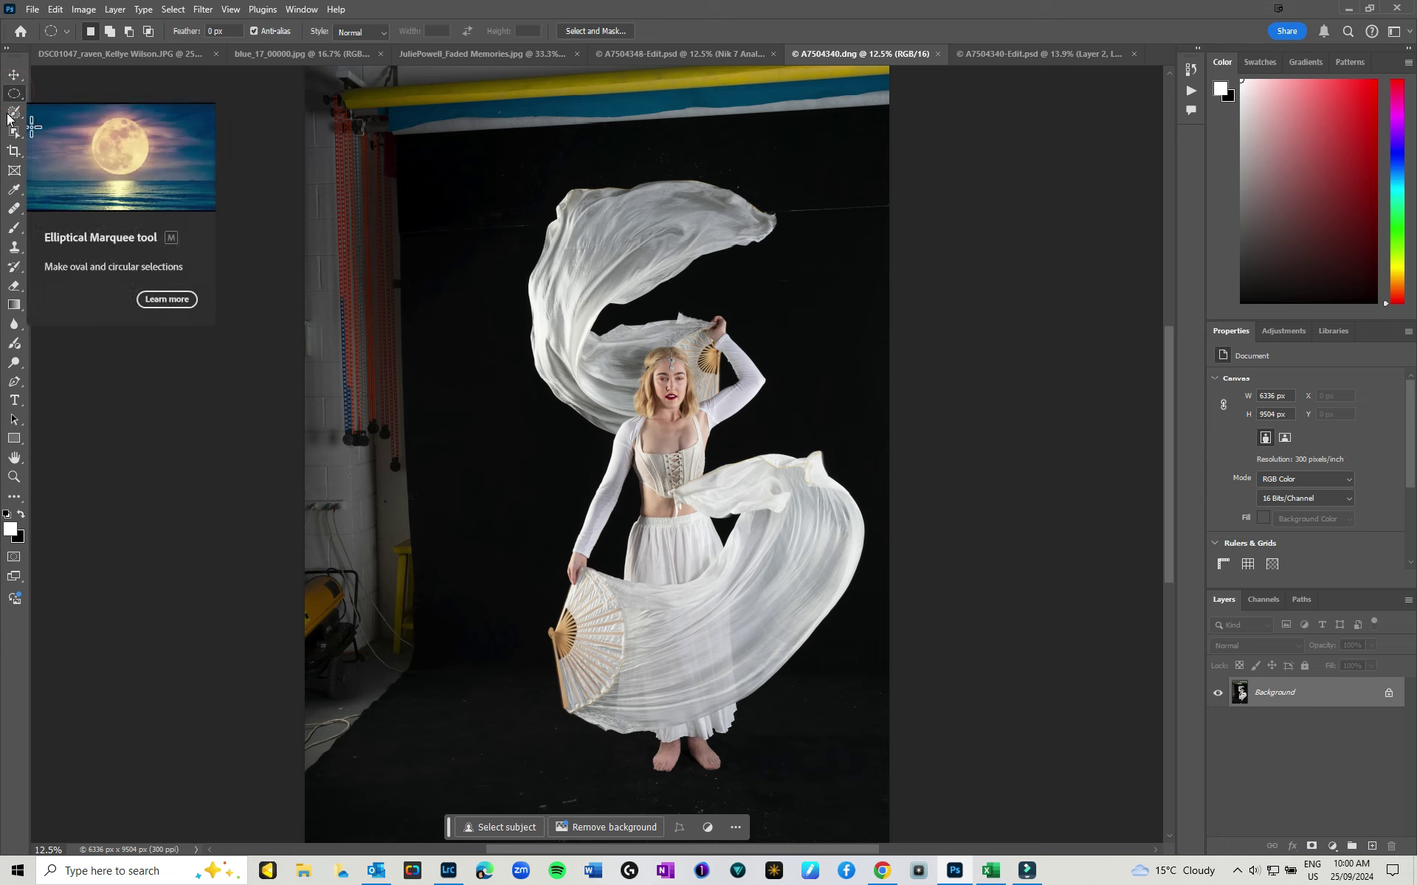
left_click(13, 112)
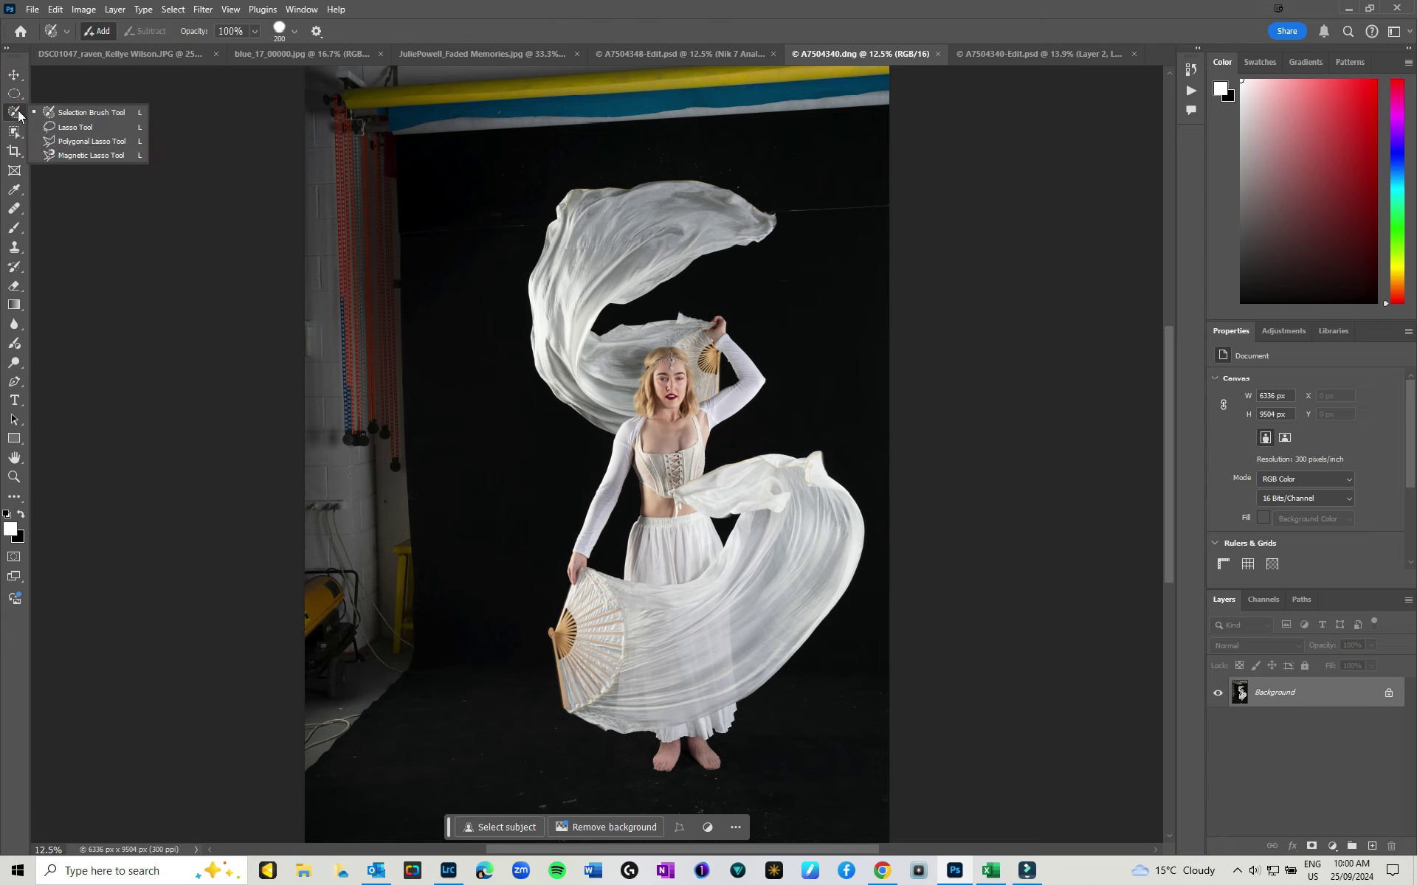
left_click(79, 128)
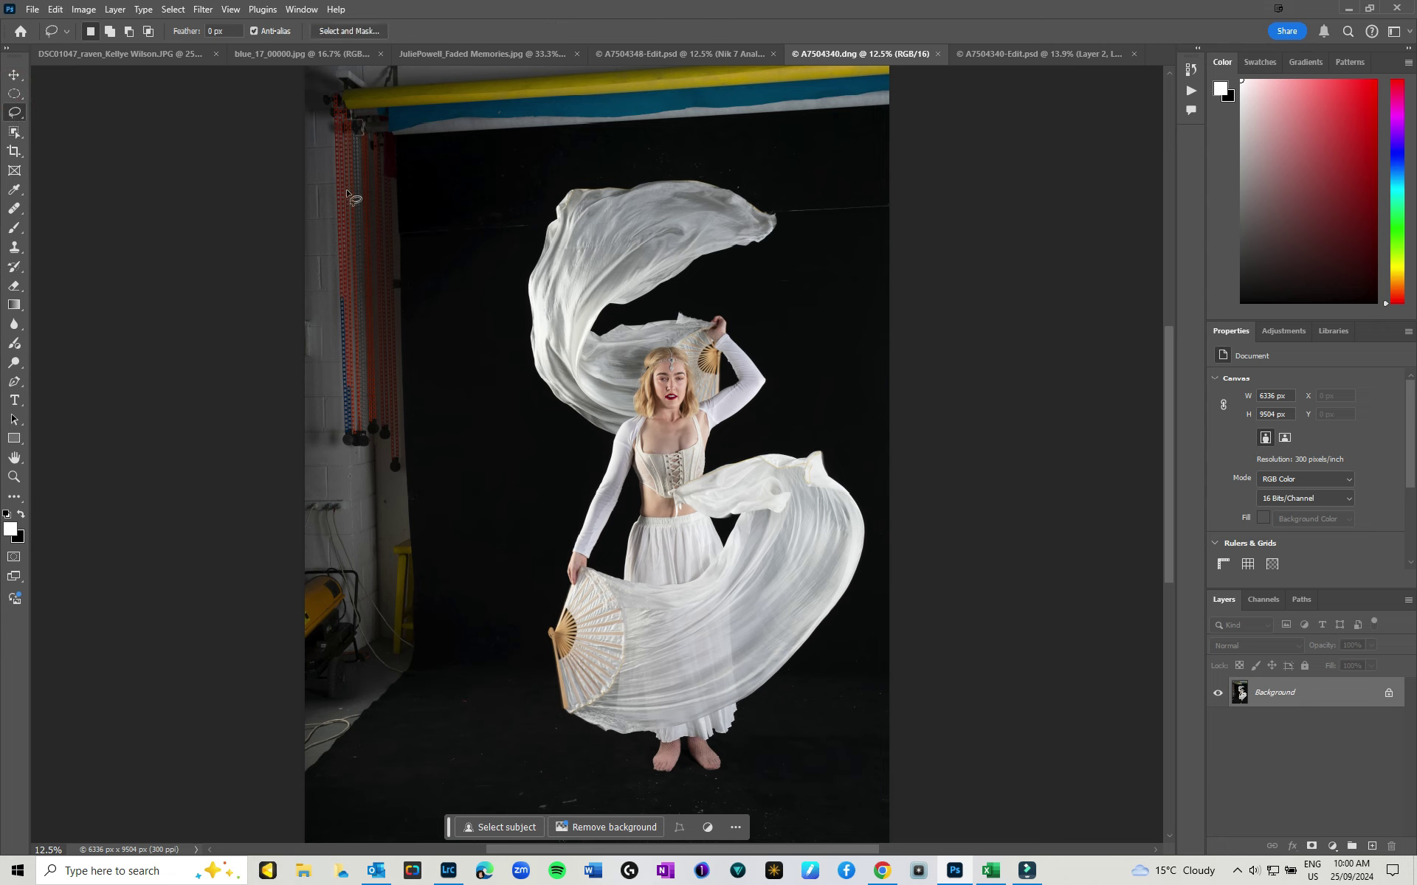
mouse_move(276, 165)
left_mouse_down()
mouse_move(386, 144)
mouse_move(425, 157)
mouse_move(465, 418)
left_mouse_up()
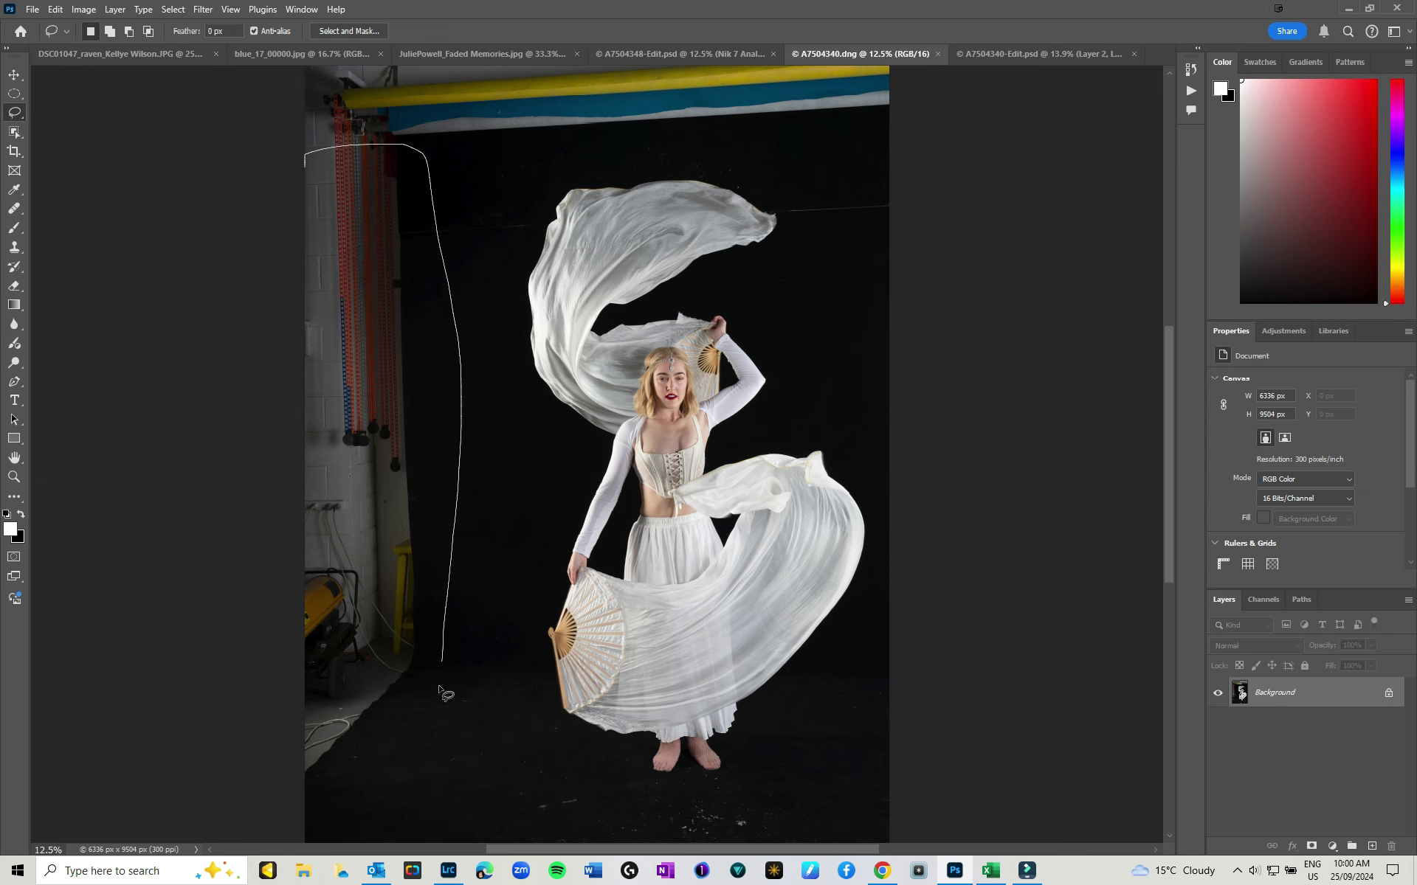
mouse_move(260, 790)
left_mouse_down()
mouse_move(148, 421)
mouse_move(166, 217)
left_mouse_up()
left_click_drag(185, 163, 184, 162)
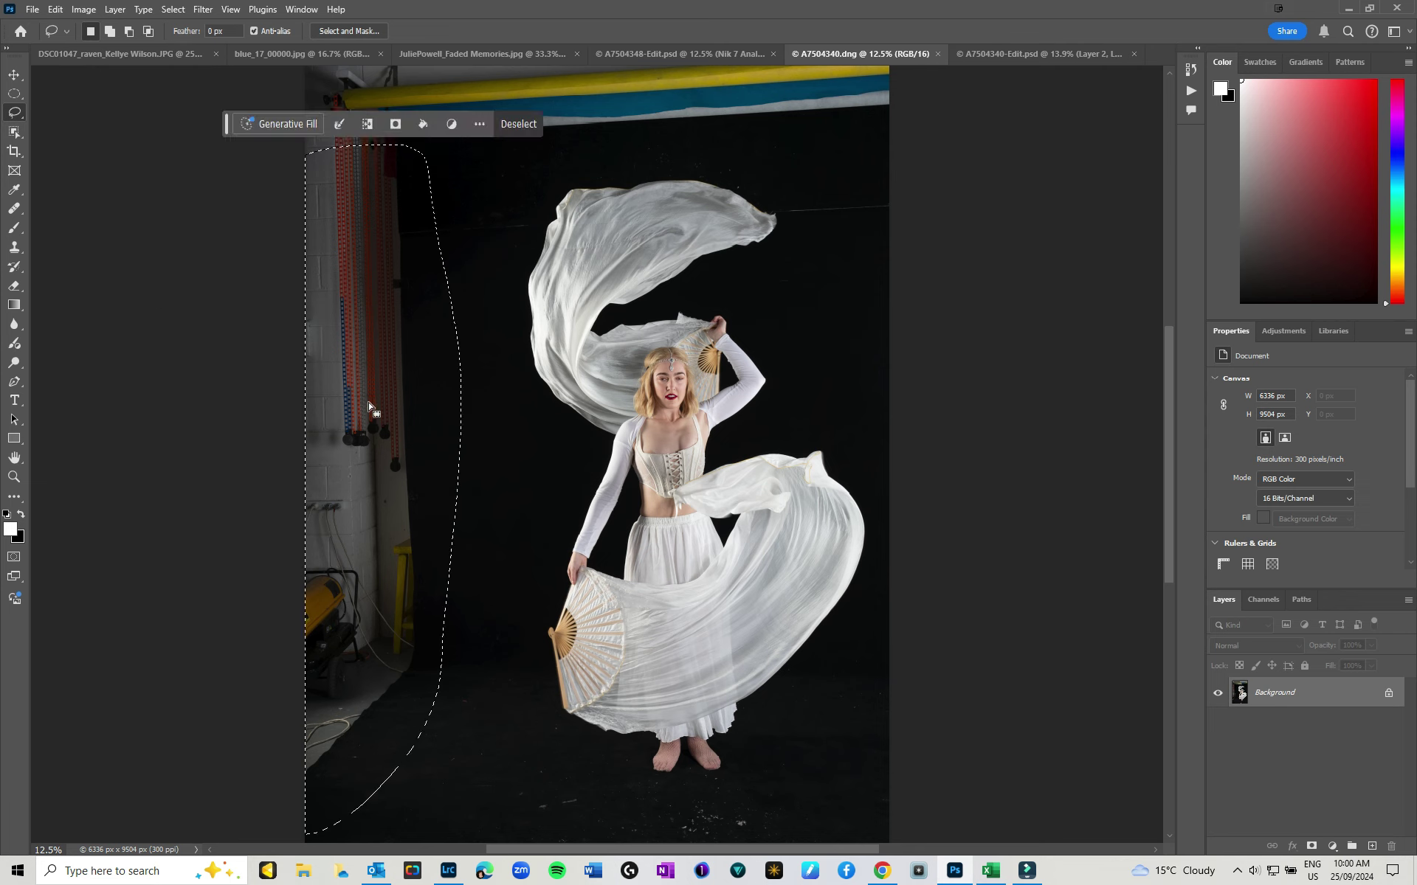
right_click(369, 404)
left_click(416, 585)
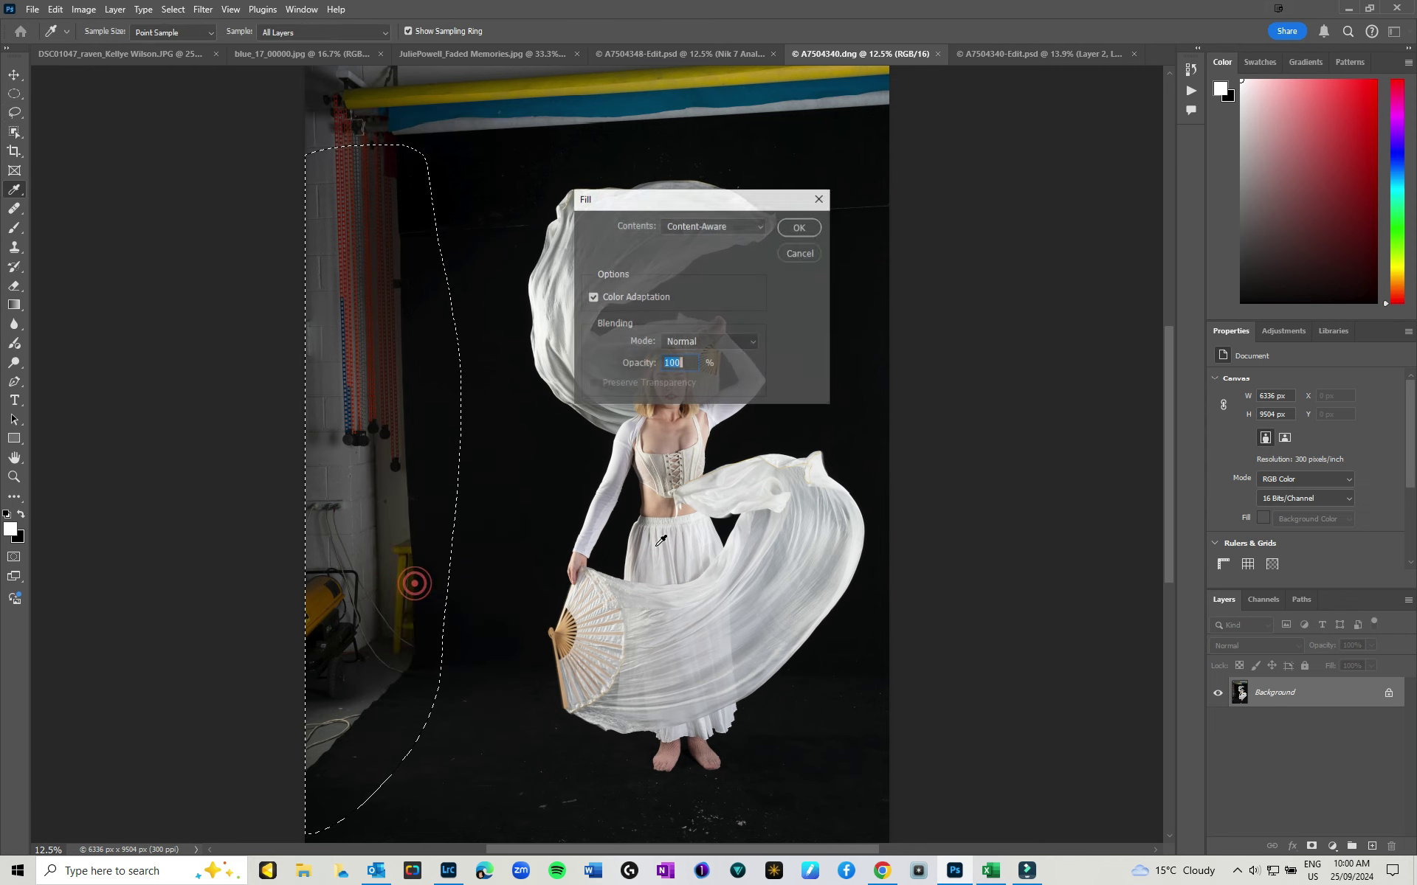
left_click(801, 228)
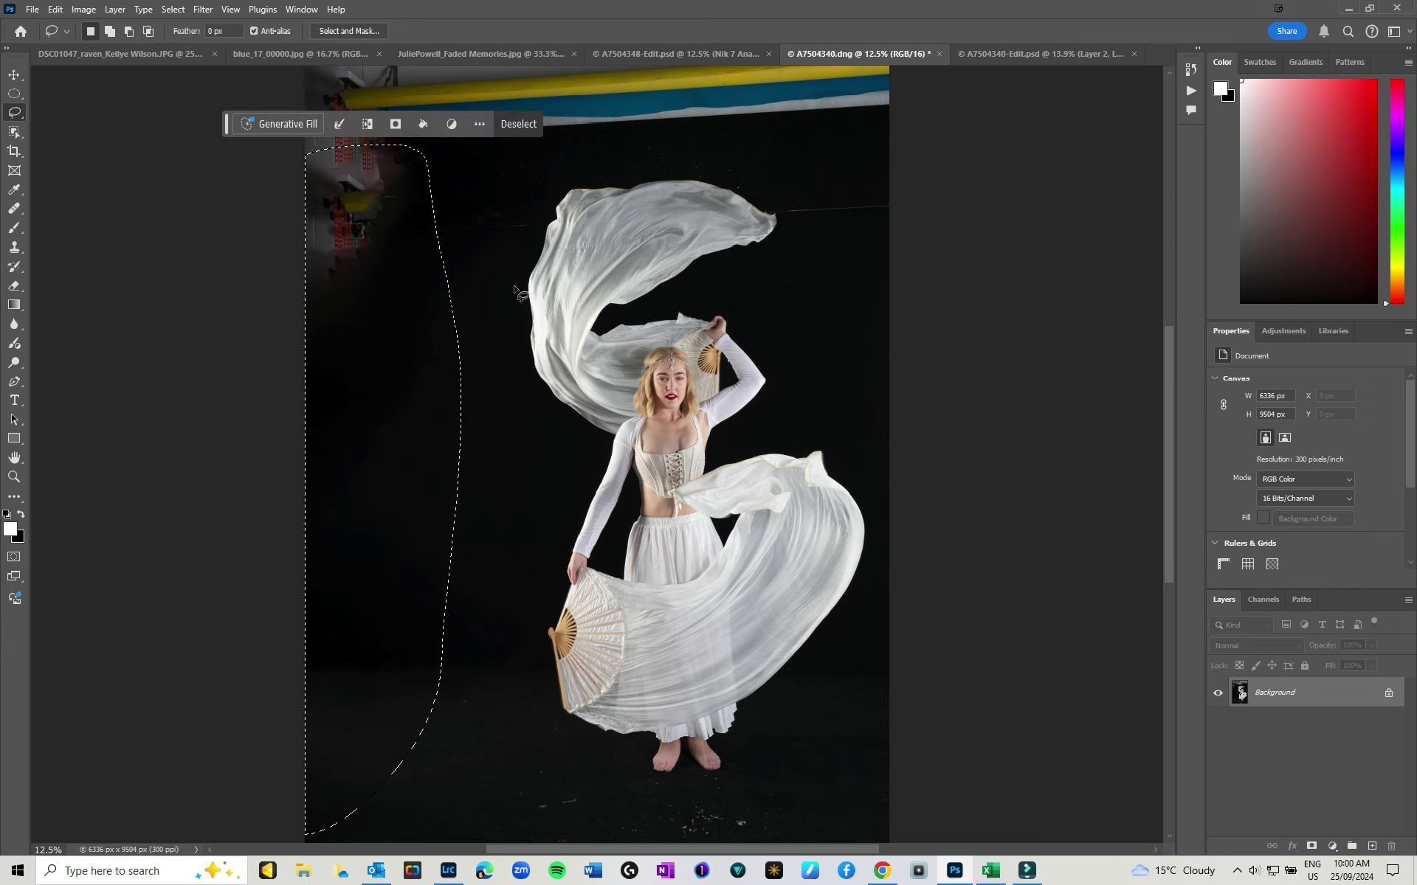
key("ctrl+d")
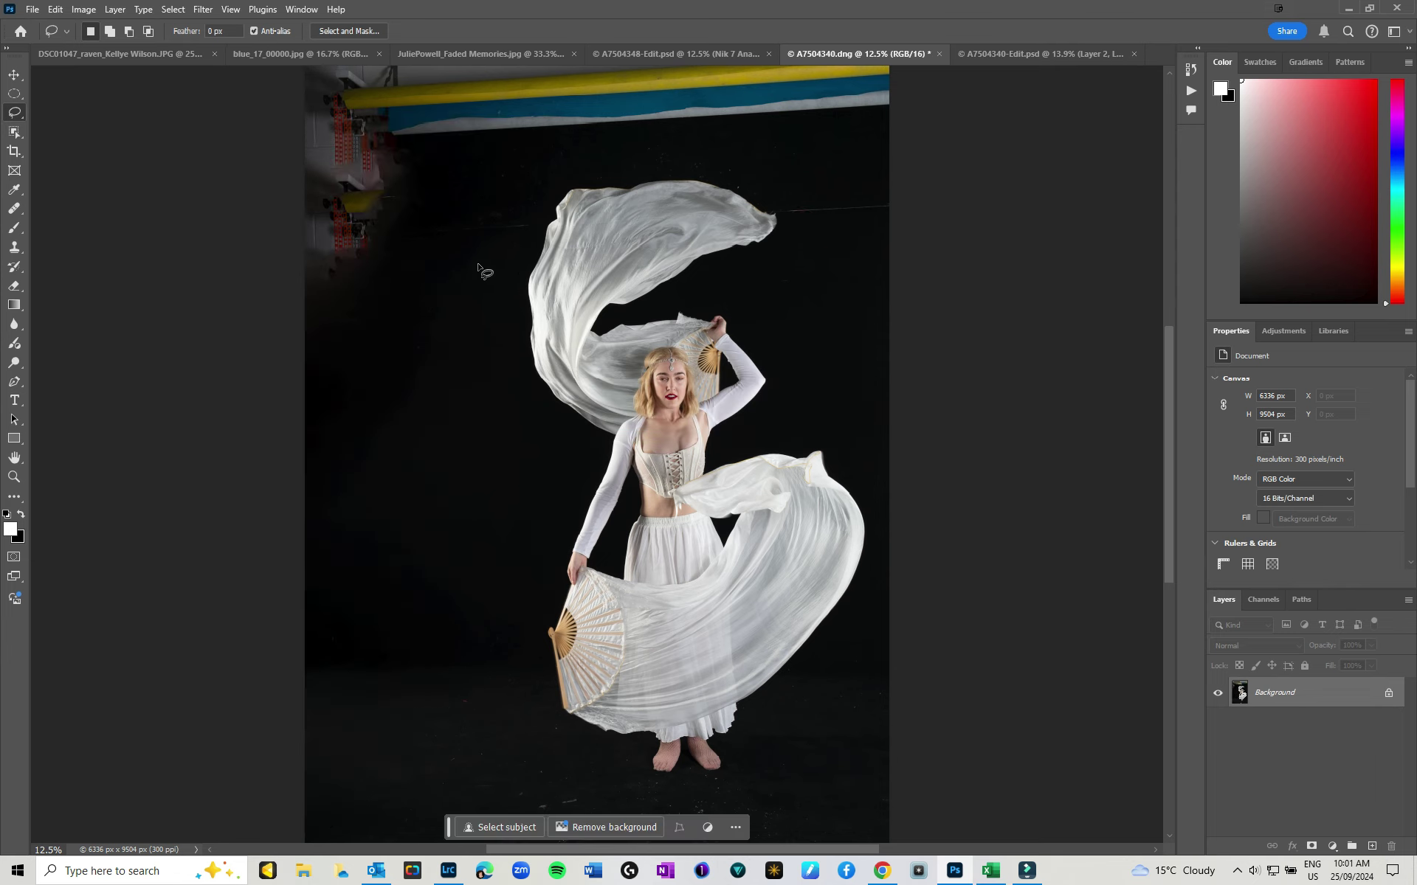
Lasso the area above the fabric, including the yellow and blue backdrop rolls, replace it with a Content-Aware fill, and deselect
mouse_move(496, 263)
left_mouse_down()
mouse_move(539, 178)
mouse_move(642, 134)
mouse_move(711, 141)
mouse_move(770, 183)
left_mouse_up()
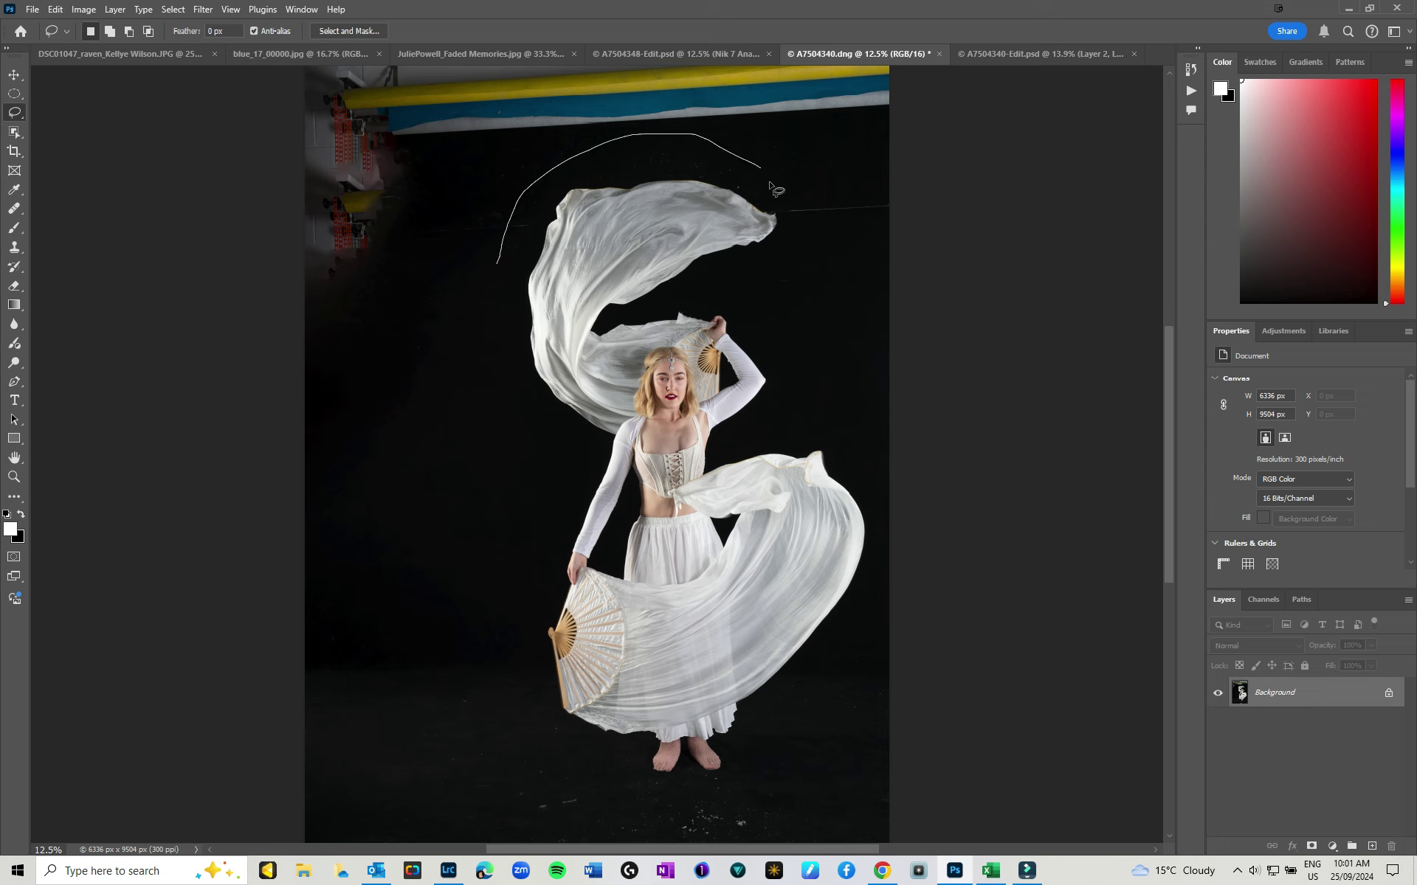
left_click_drag(981, 6, 487, 277)
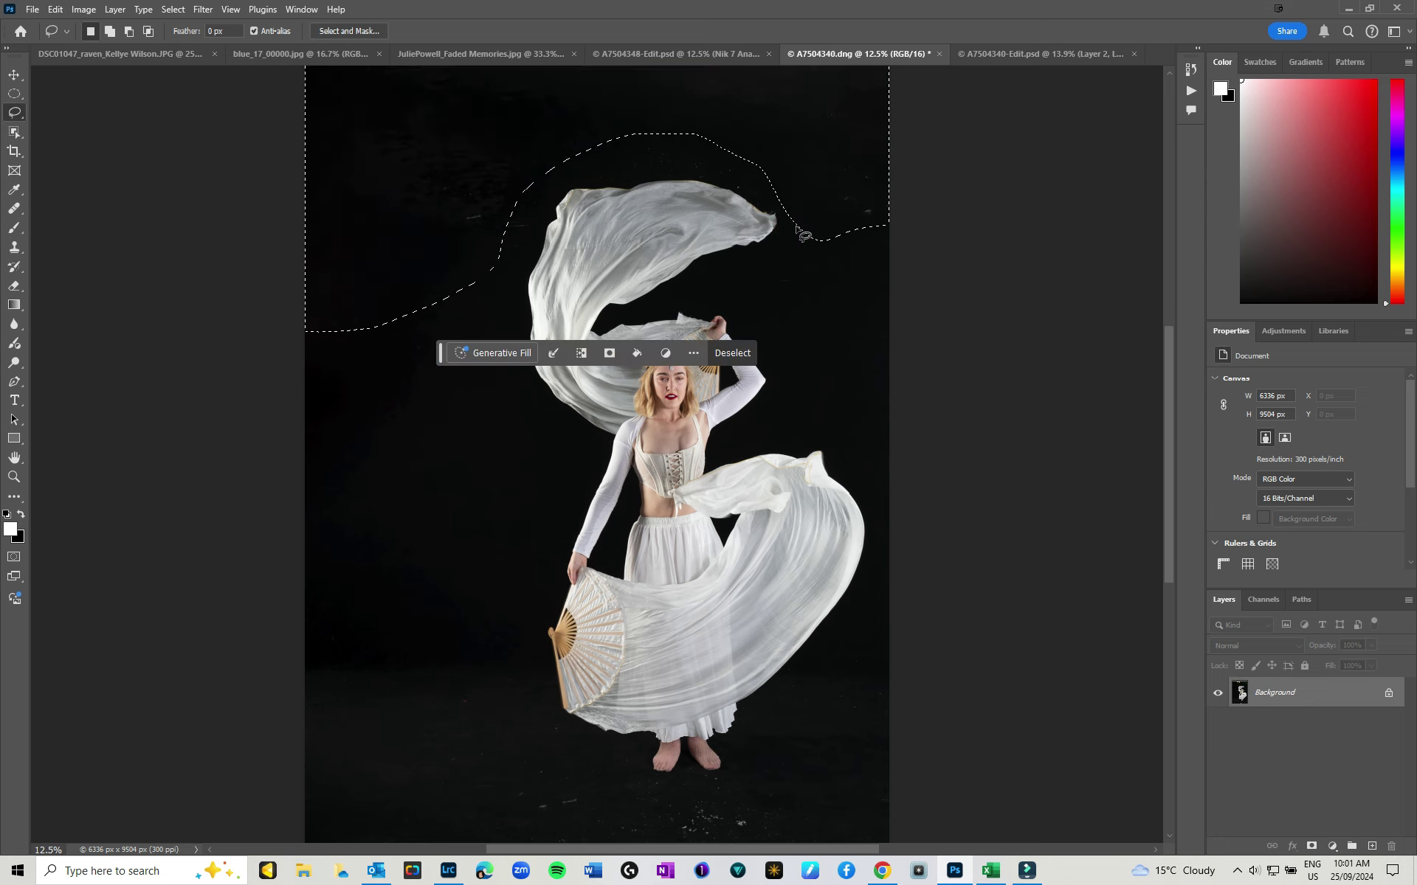
key("ctrl+d")
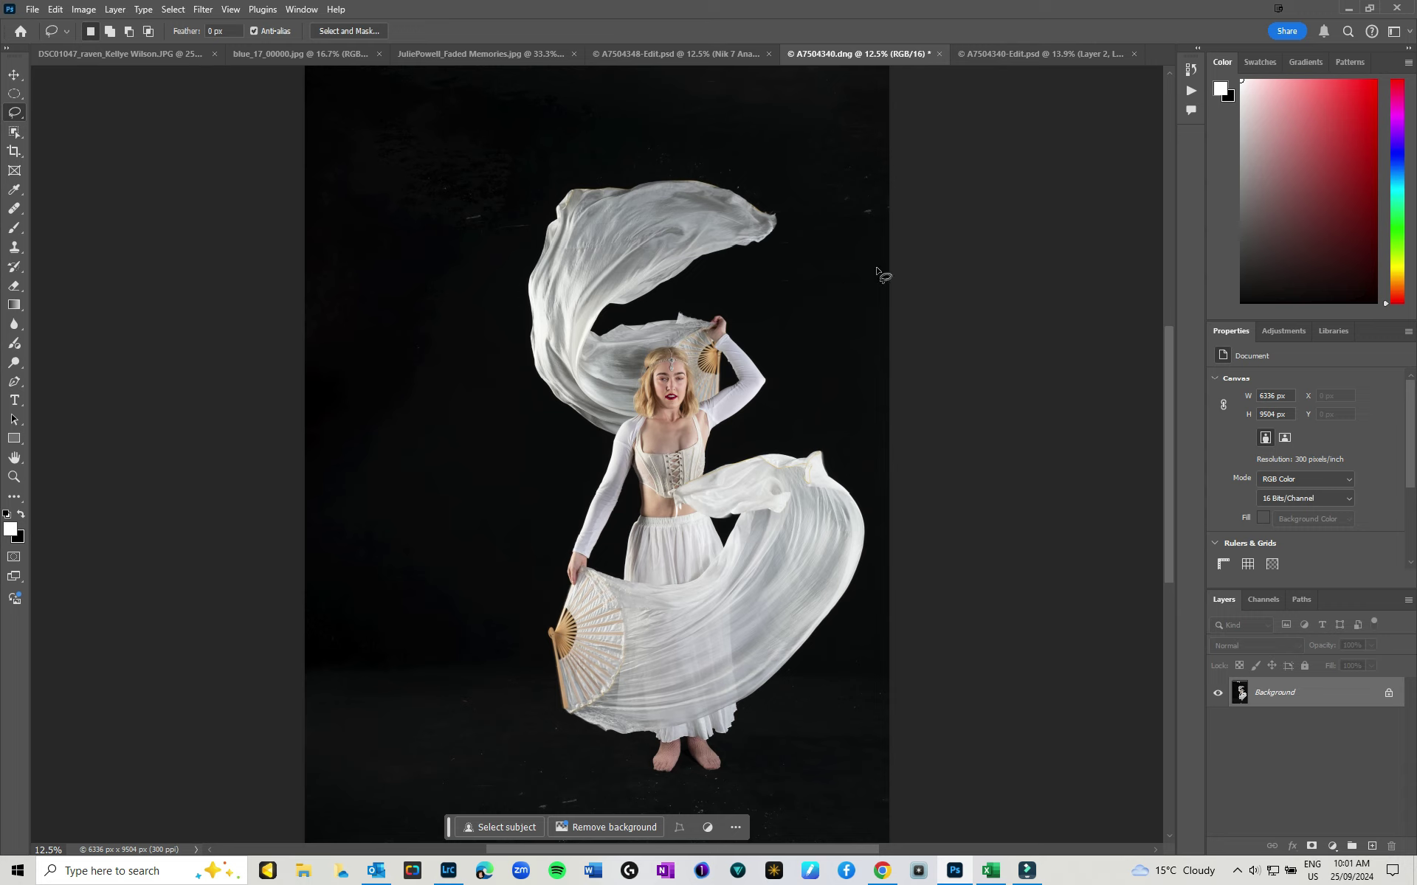
Clone clean black backdrop over the leftover marks beside the raised fabric, using the Clone Stamp with a 600 px soft brush
key("ctrl+plus")
key("ctrl+plus")
key("ctrl+plus")
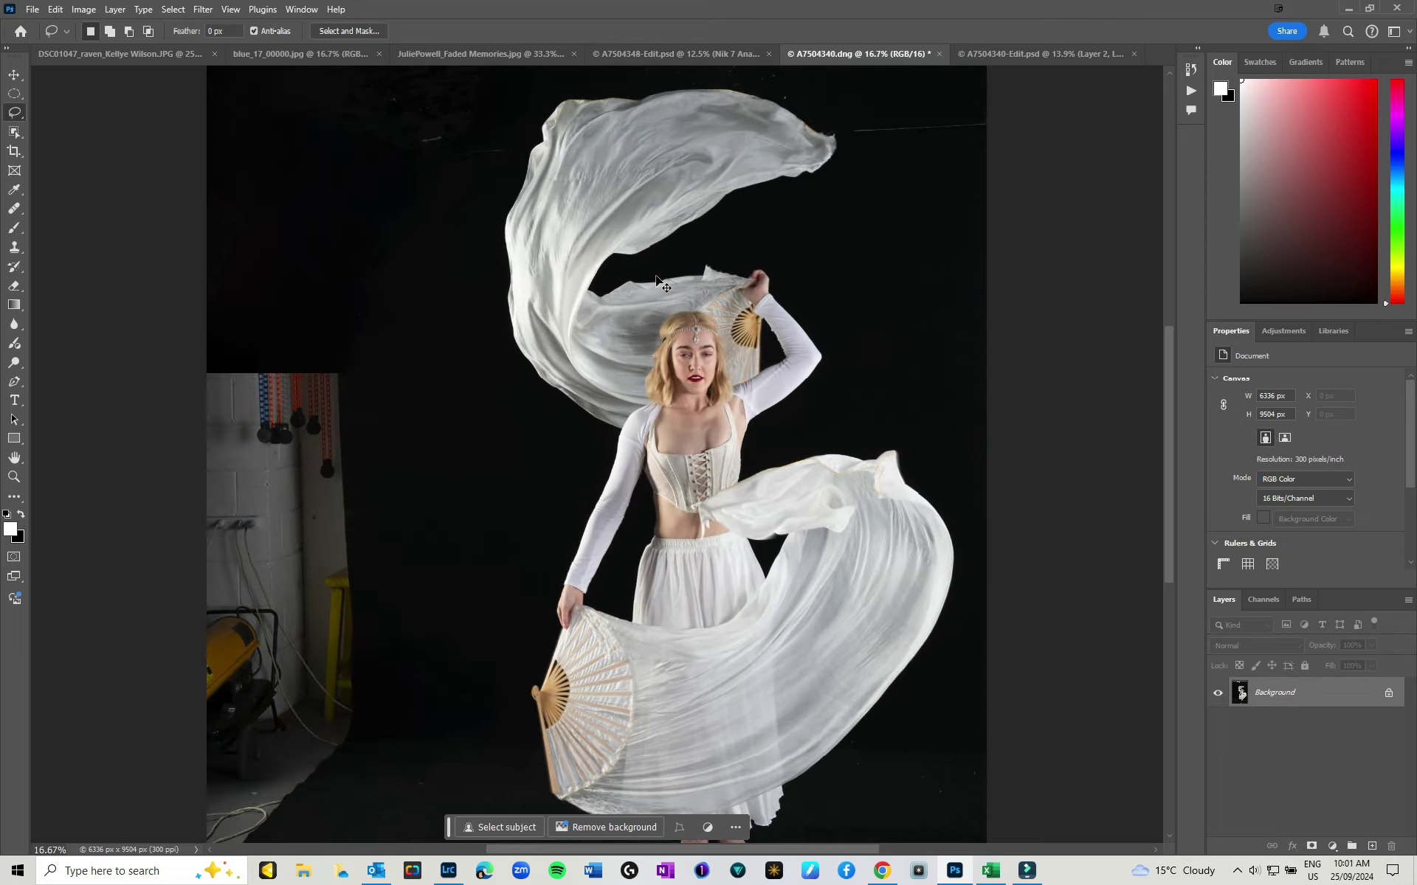
mouse_move(391, 246)
left_mouse_down()
mouse_move(484, 595)
mouse_move(474, 579)
left_mouse_up()
key("s")
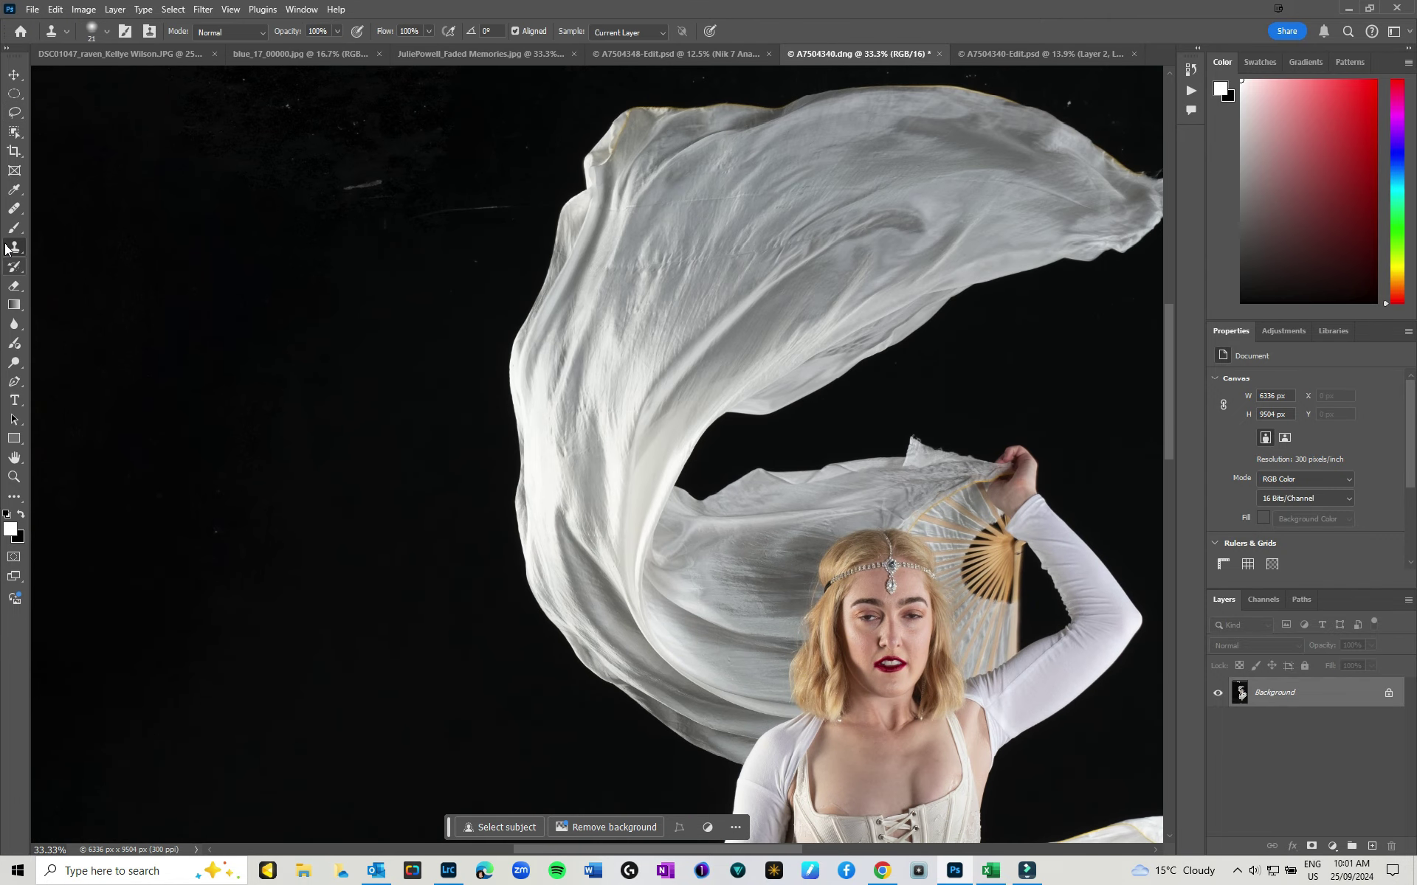
right_click(14, 246)
left_click(79, 245)
key("]")
key("]")
key("]")
key("]")
key("]")
key("]")
key("]")
key("]")
key("]")
key("]")
key("]")
key("]")
key("]")
key("]")
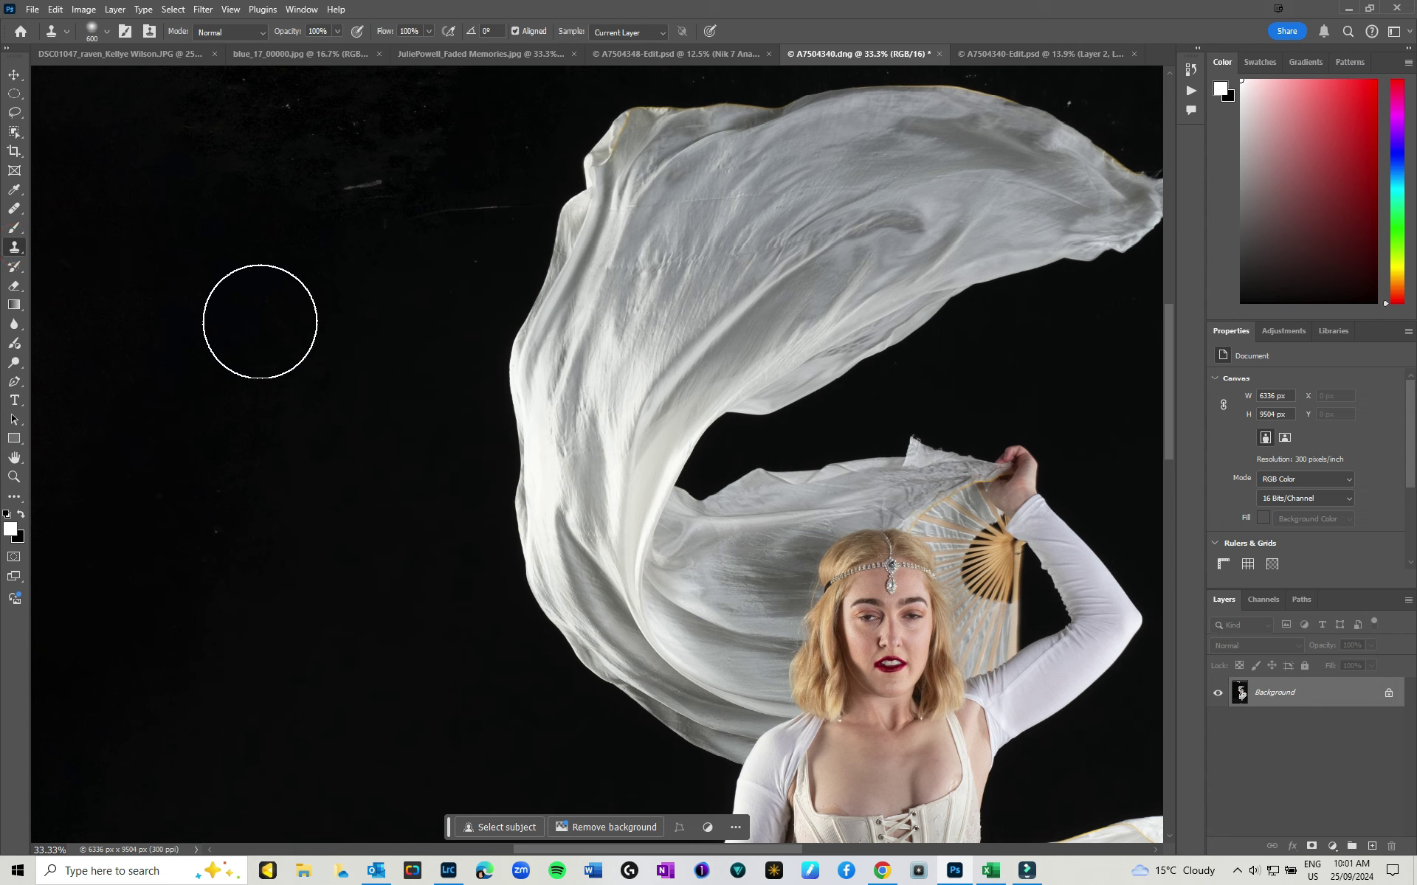
left_click(250, 579, "alt")
left_click_drag(101, 528, 70, 489)
left_click(288, 427, "alt")
mouse_move(376, 281)
left_mouse_down()
mouse_move(456, 206)
mouse_move(332, 158)
mouse_move(343, 86)
left_mouse_up()
left_click(458, 233, "alt")
mouse_move(493, 158)
left_mouse_down()
mouse_move(417, 126)
mouse_move(173, 95)
left_mouse_up()
left_click(277, 189, "alt")
left_click_drag(187, 299, 446, 369)
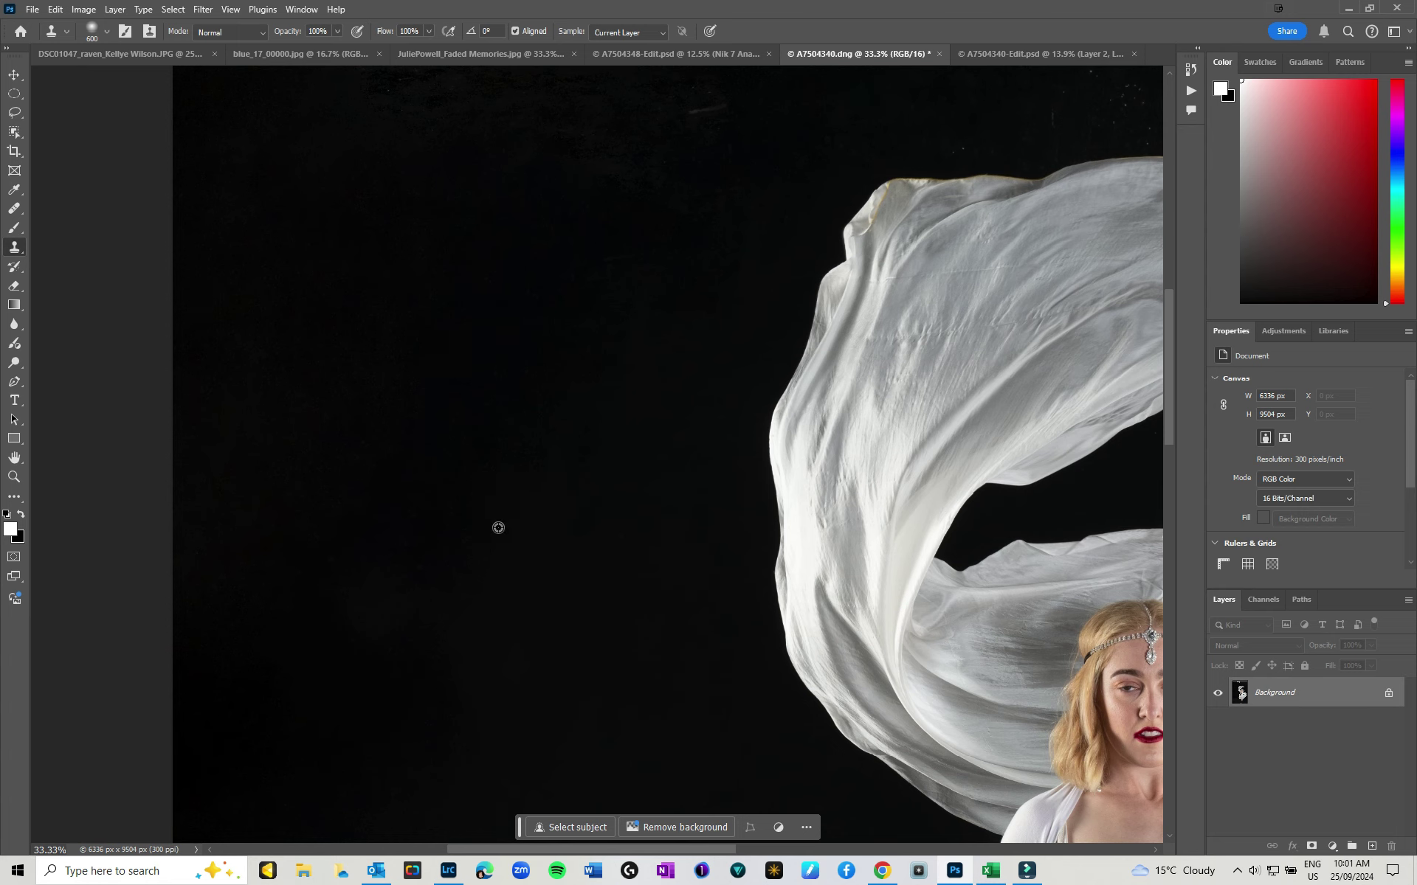
Clone clean backdrop over the streaks and duplicated fabric fragment above the raised fabric
left_click(267, 612, "alt")
left_click(443, 536, "alt")
left_click(411, 476)
left_click_drag(512, 265, 345, 552)
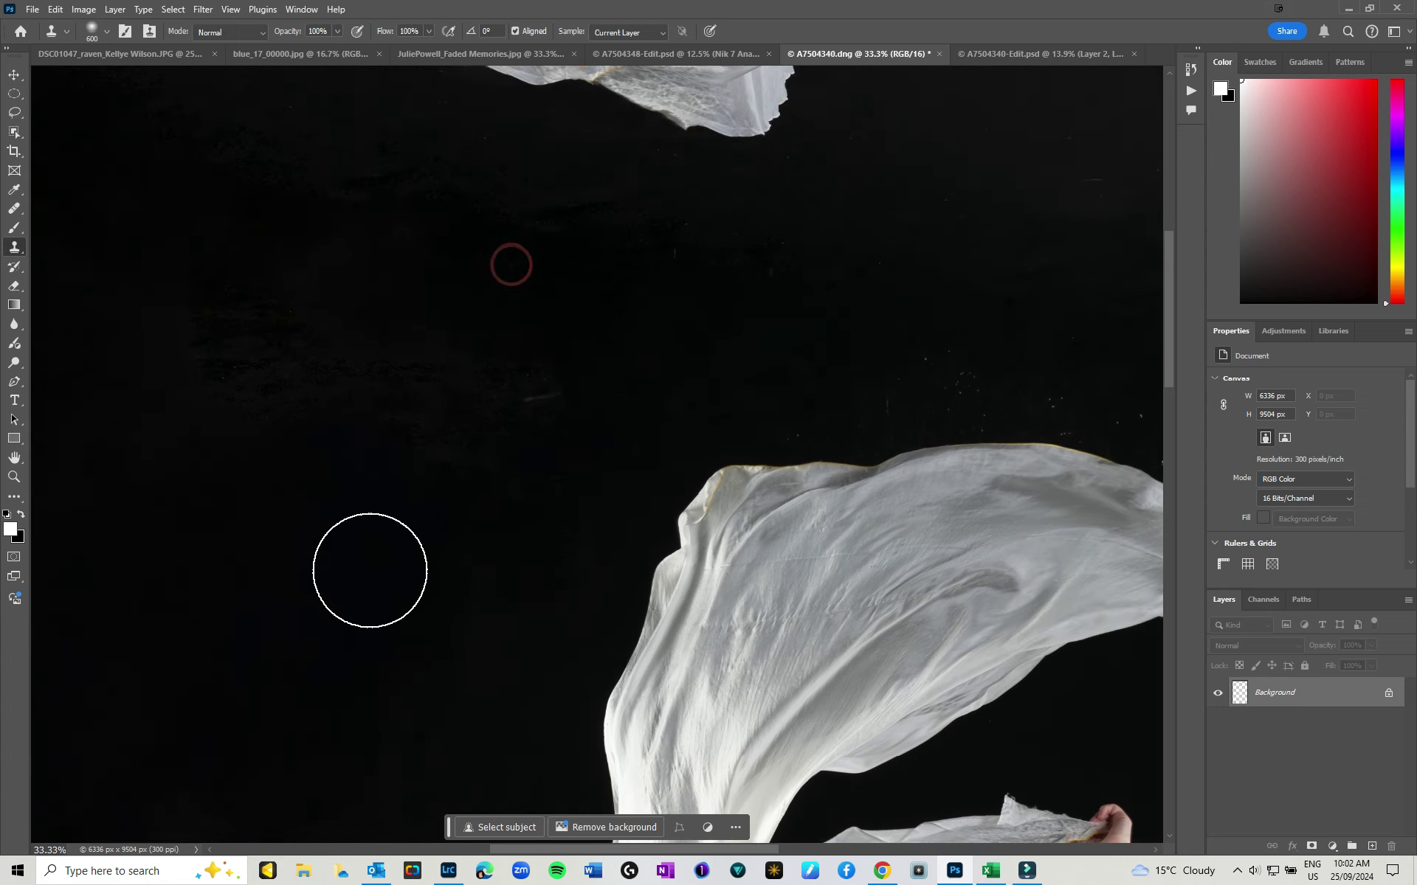
left_click(480, 499)
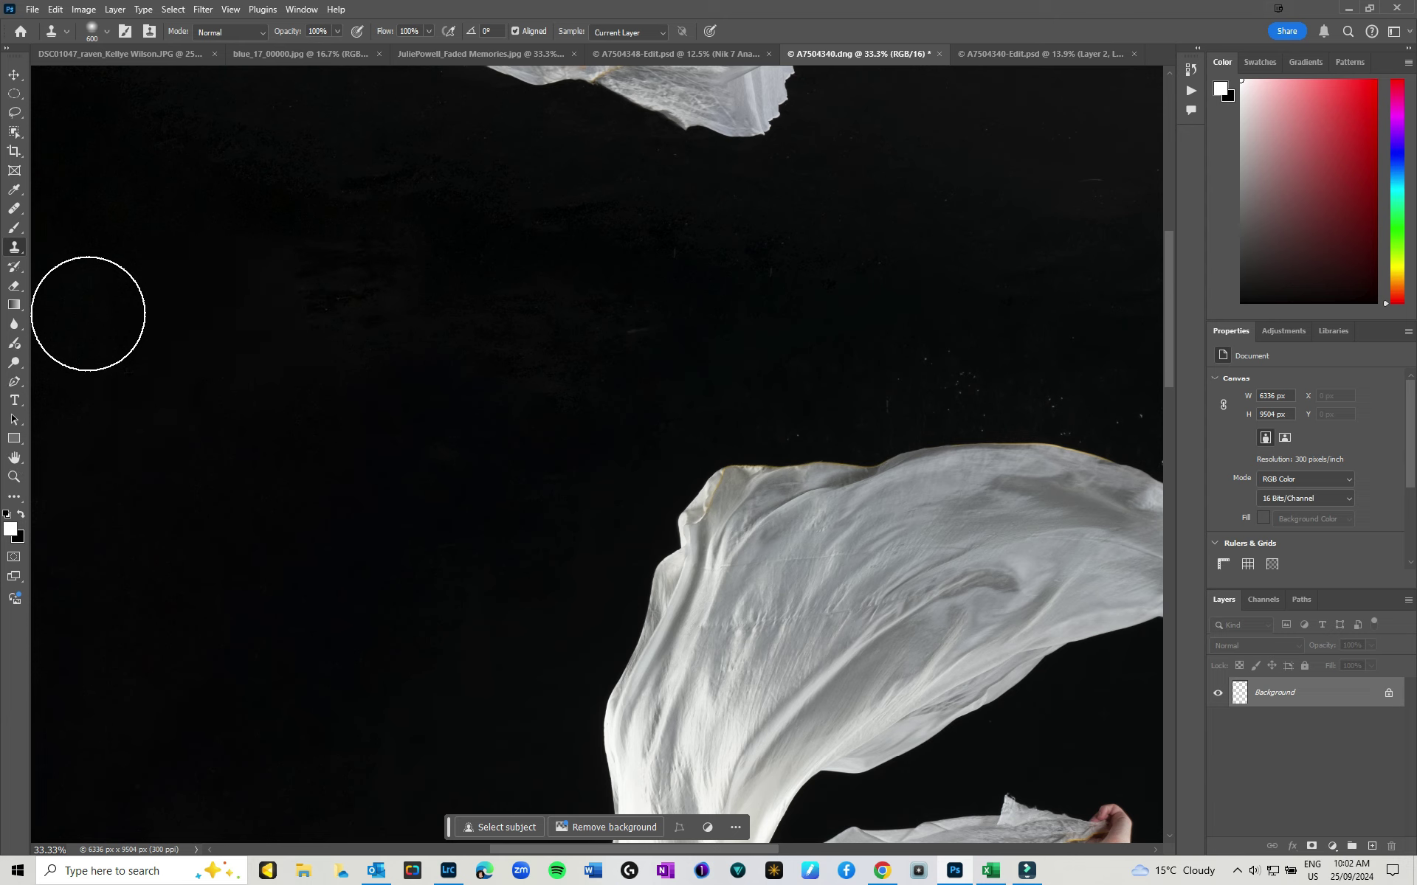
left_click(328, 470)
left_click(413, 386)
left_click(607, 226)
left_click_drag(607, 226, 237, 175)
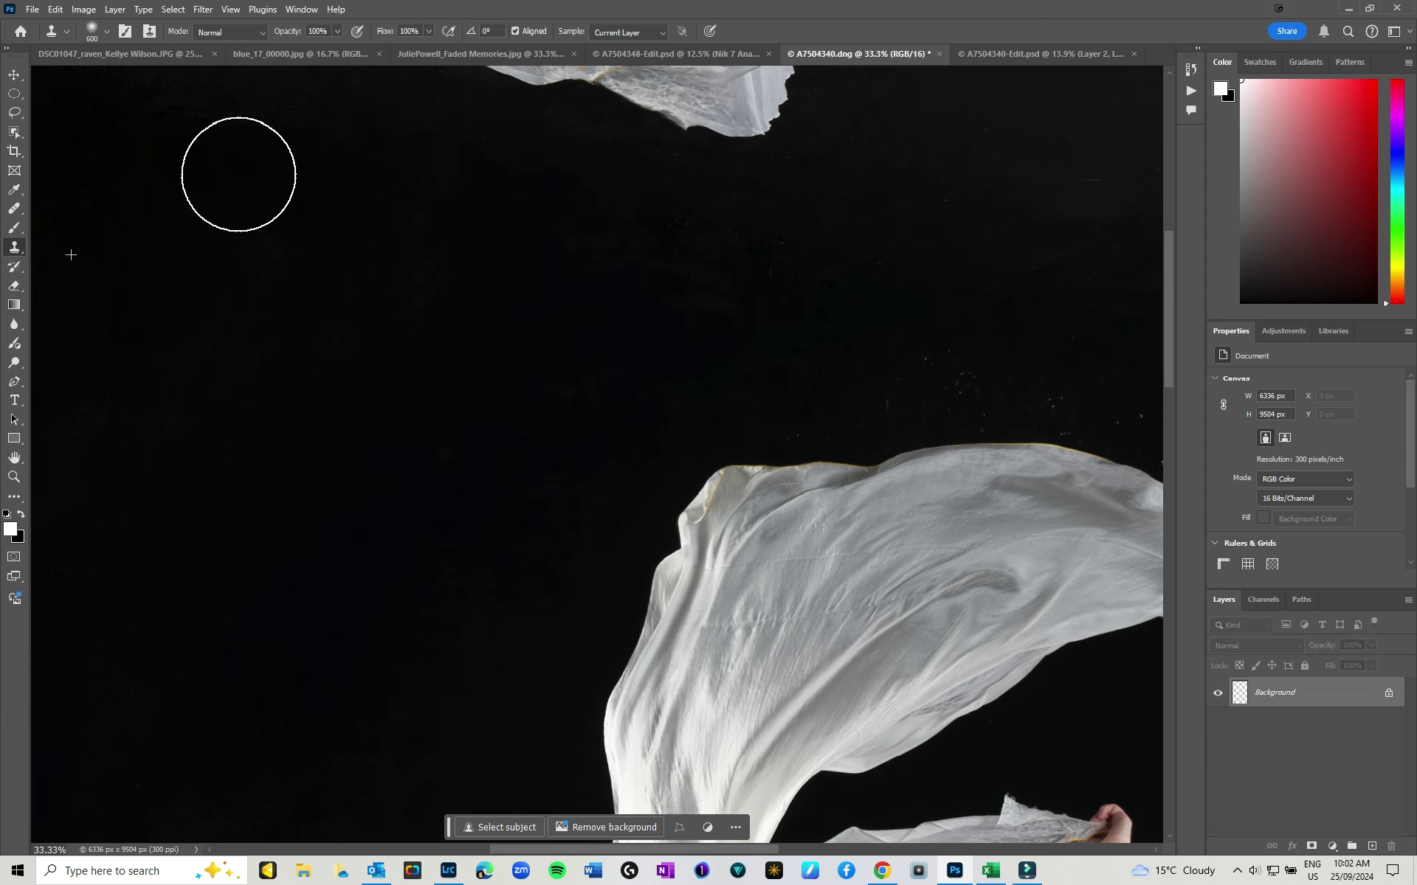
left_click_drag(612, 293, 66, 433)
left_click_drag(778, 543, 1083, 663)
Clone clean backdrop over the remaining blemishes in the photo's upper-right corner and along its right edge
key("ctrl+minus")
key("ctrl+minus")
left_click(617, 339)
left_click(686, 389)
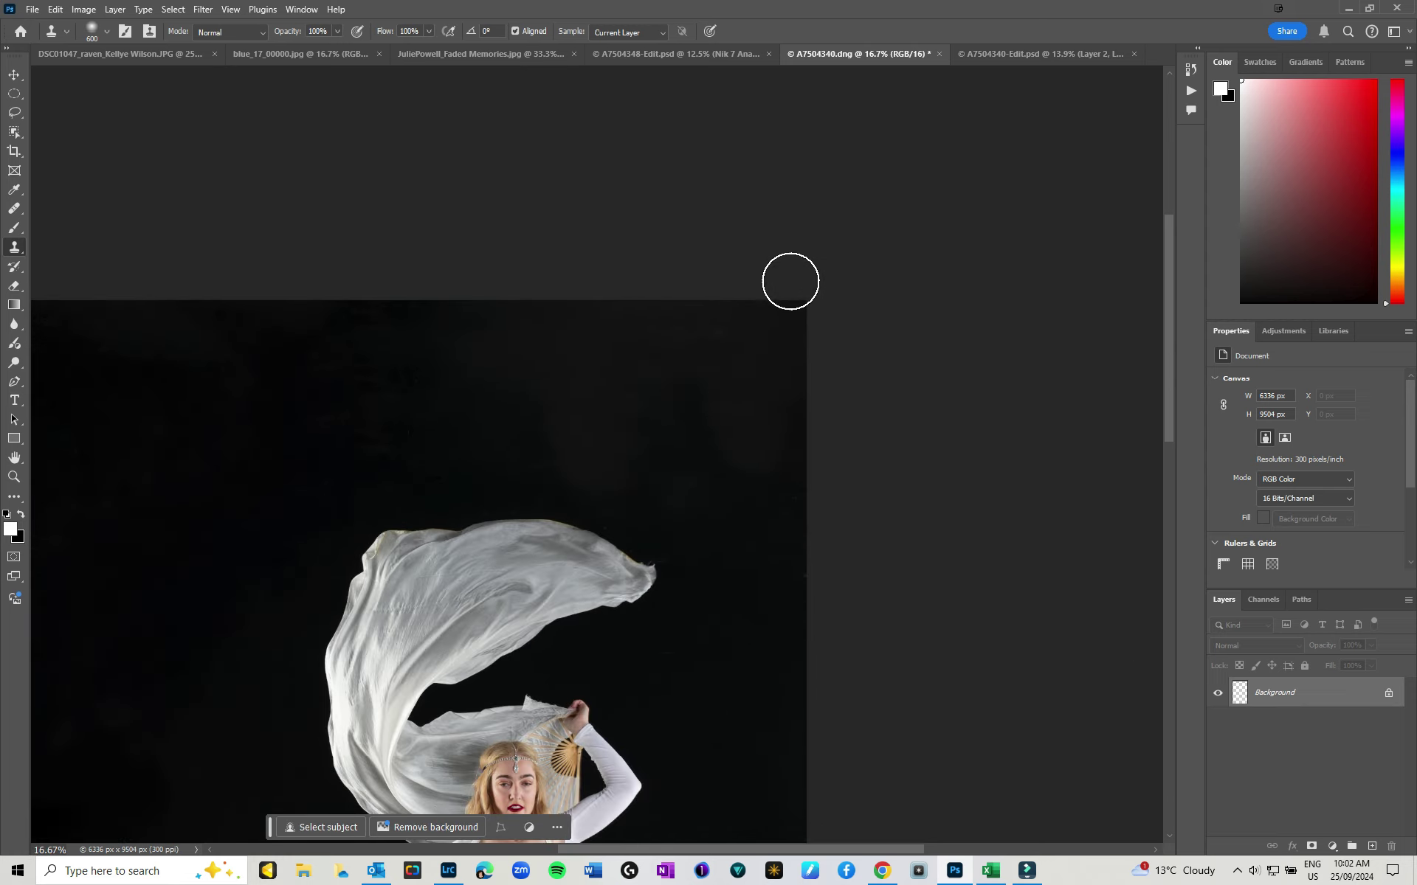
left_click(783, 486)
left_click_drag(768, 575, 895, 219)
left_click_drag(876, 642, 760, 354)
Clone clean dark floor over the marks on the floor to the left of the dancer's feet
left_click(164, 458, "alt")
left_click(256, 434)
mouse_move(340, 495)
left_mouse_down()
mouse_move(411, 471)
mouse_move(337, 556)
mouse_move(440, 564)
left_mouse_up()
left_click(258, 550, "alt")
left_click(318, 627)
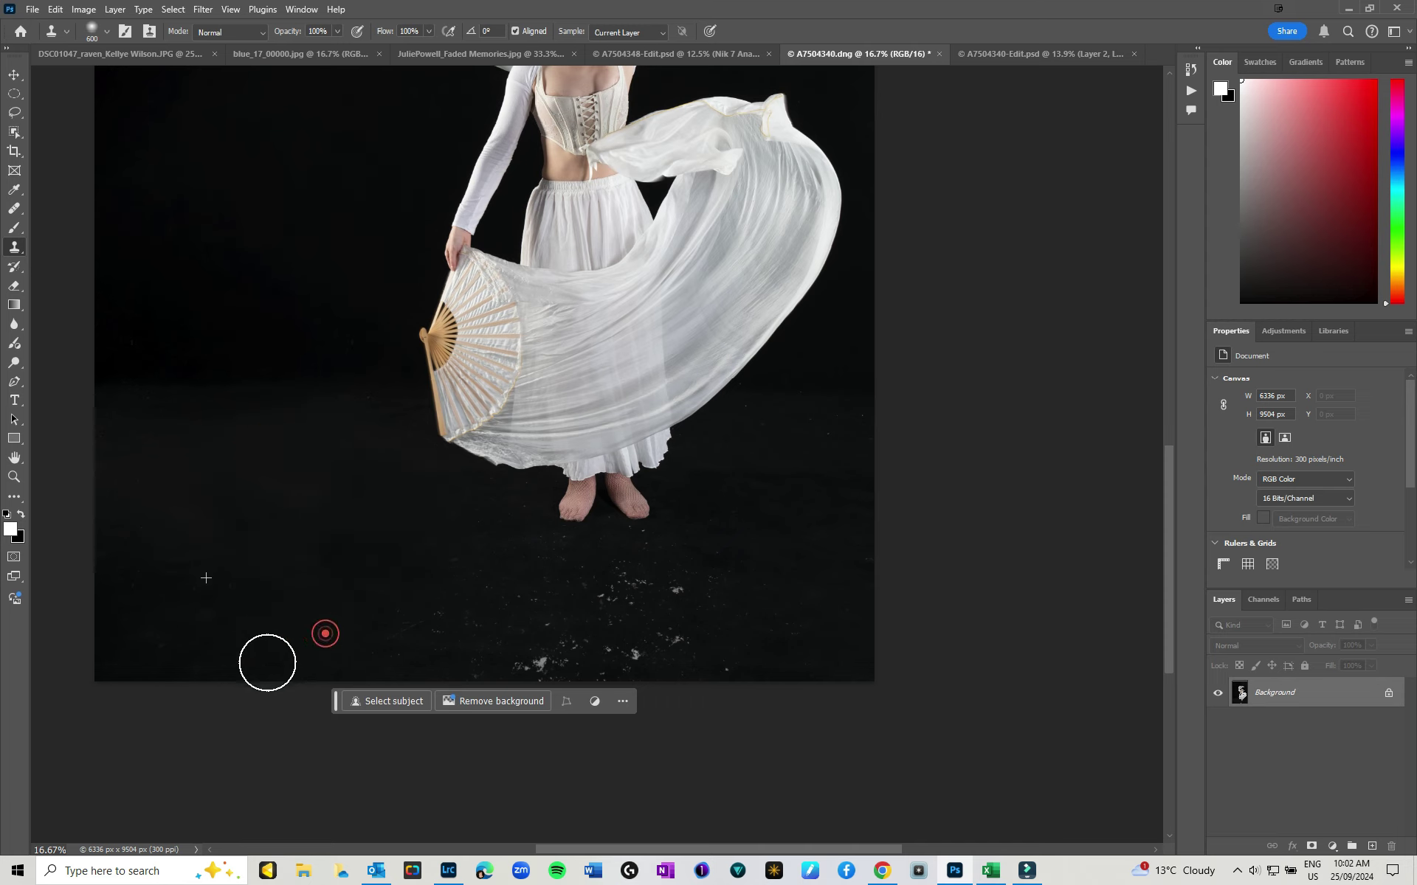
left_click(273, 546, "alt")
left_click(414, 564)
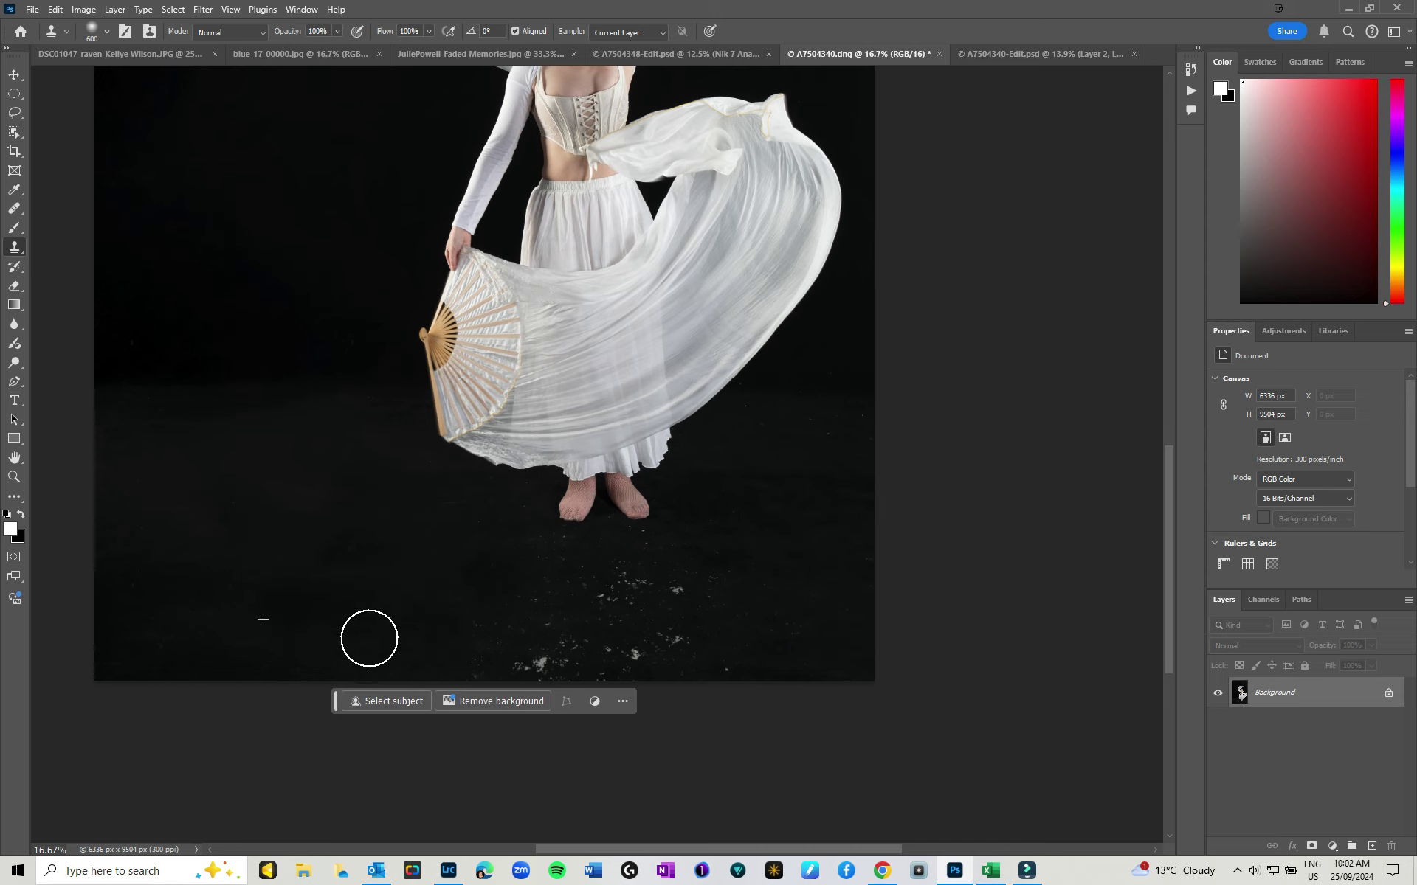
left_click(378, 605)
left_click(454, 667)
left_click(446, 629, "alt")
mouse_move(393, 601)
left_mouse_down()
mouse_move(570, 601)
mouse_move(546, 562)
mouse_move(585, 572)
mouse_move(510, 528)
left_mouse_up()
left_click(476, 576, "alt")
Clone out the white specks on the floor in front of and to the right of the dancer's feet
left_click(816, 455, "alt")
left_click(795, 447)
left_click_drag(764, 418, 763, 420)
left_click(816, 494, "alt")
left_click_drag(857, 557, 901, 612)
left_click(854, 514, "alt")
mouse_move(752, 555)
left_mouse_down()
mouse_move(645, 594)
mouse_move(722, 605)
mouse_move(679, 632)
mouse_move(752, 643)
mouse_move(741, 658)
mouse_move(788, 639)
mouse_move(604, 654)
left_mouse_up()
mouse_move(671, 552)
left_mouse_down()
mouse_move(626, 556)
mouse_move(589, 599)
mouse_move(667, 622)
mouse_move(743, 613)
mouse_move(627, 557)
mouse_move(651, 652)
left_mouse_up()
left_click(715, 586, "alt")
Frame the cleaned photo with a 5:7 crop, tightening it around the dancer and shifting the image to centre her in the frame
key("ctrl+0")
left_click(13, 156)
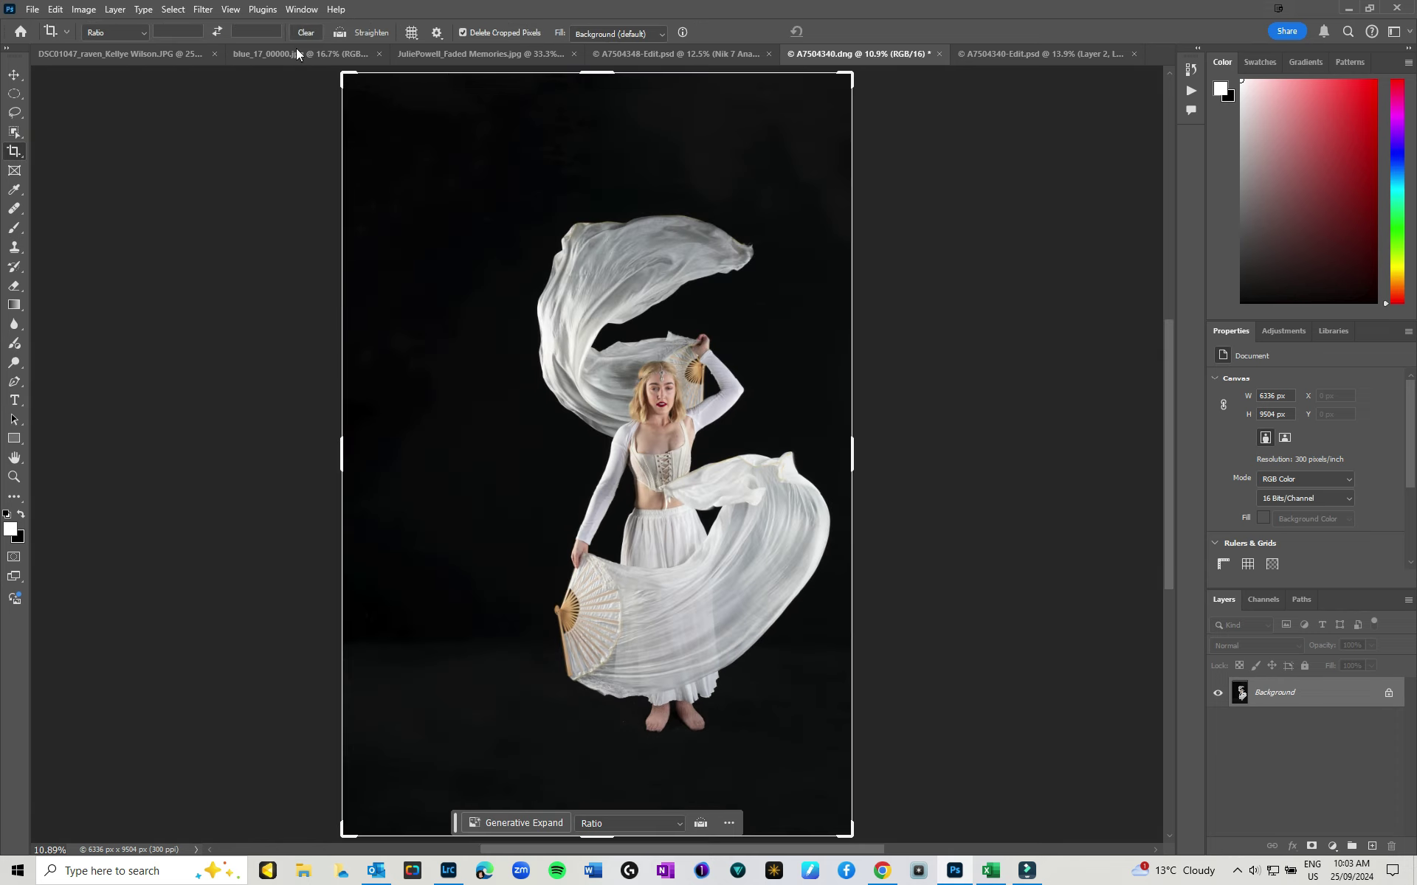
left_click(118, 32)
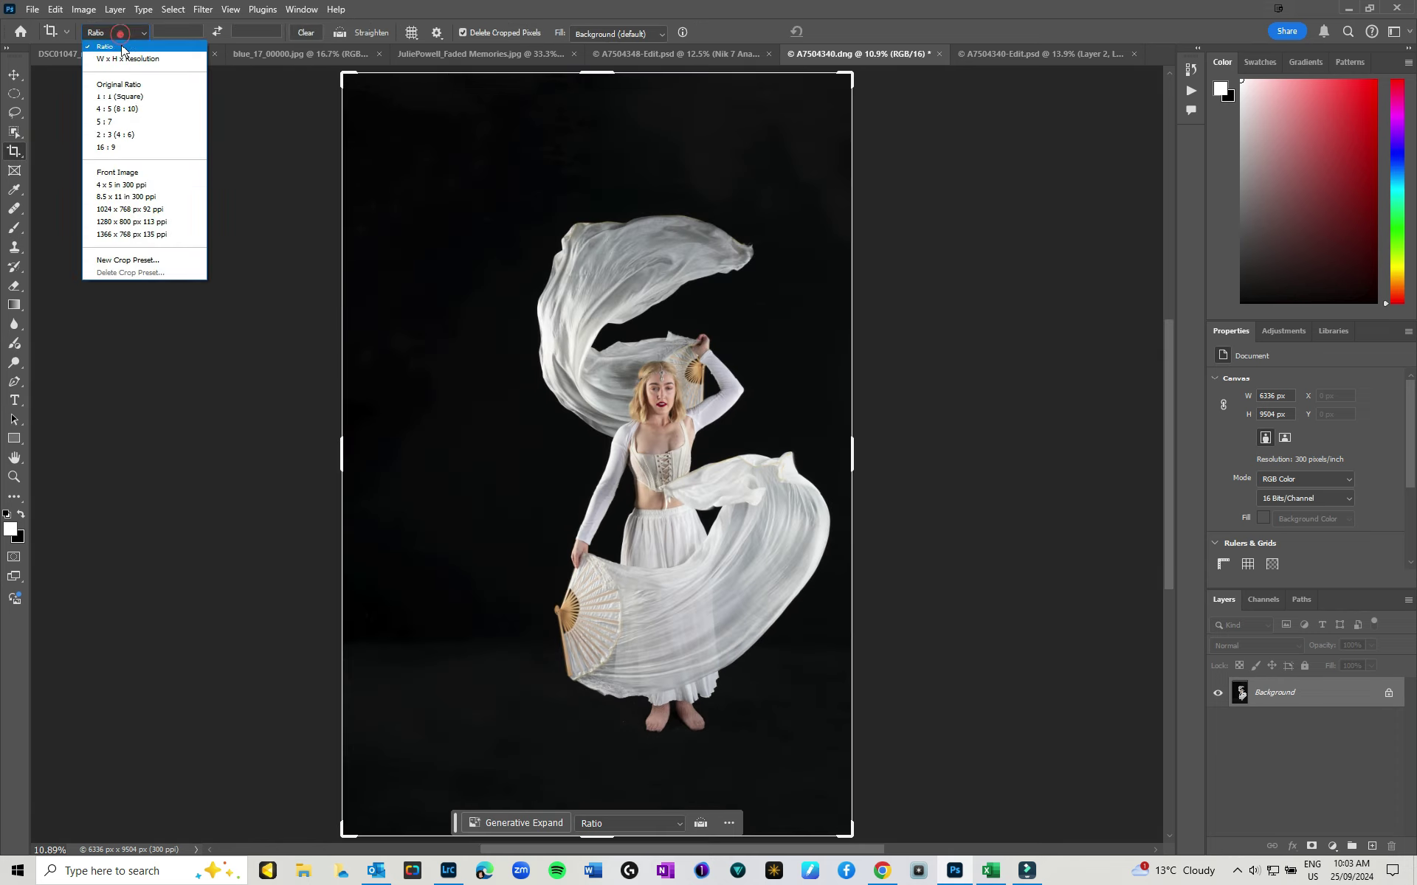
left_click(120, 121)
left_click_drag(598, 98, 596, 140)
mouse_move(616, 766)
left_mouse_down()
mouse_move(595, 762)
mouse_move(607, 758)
left_mouse_up()
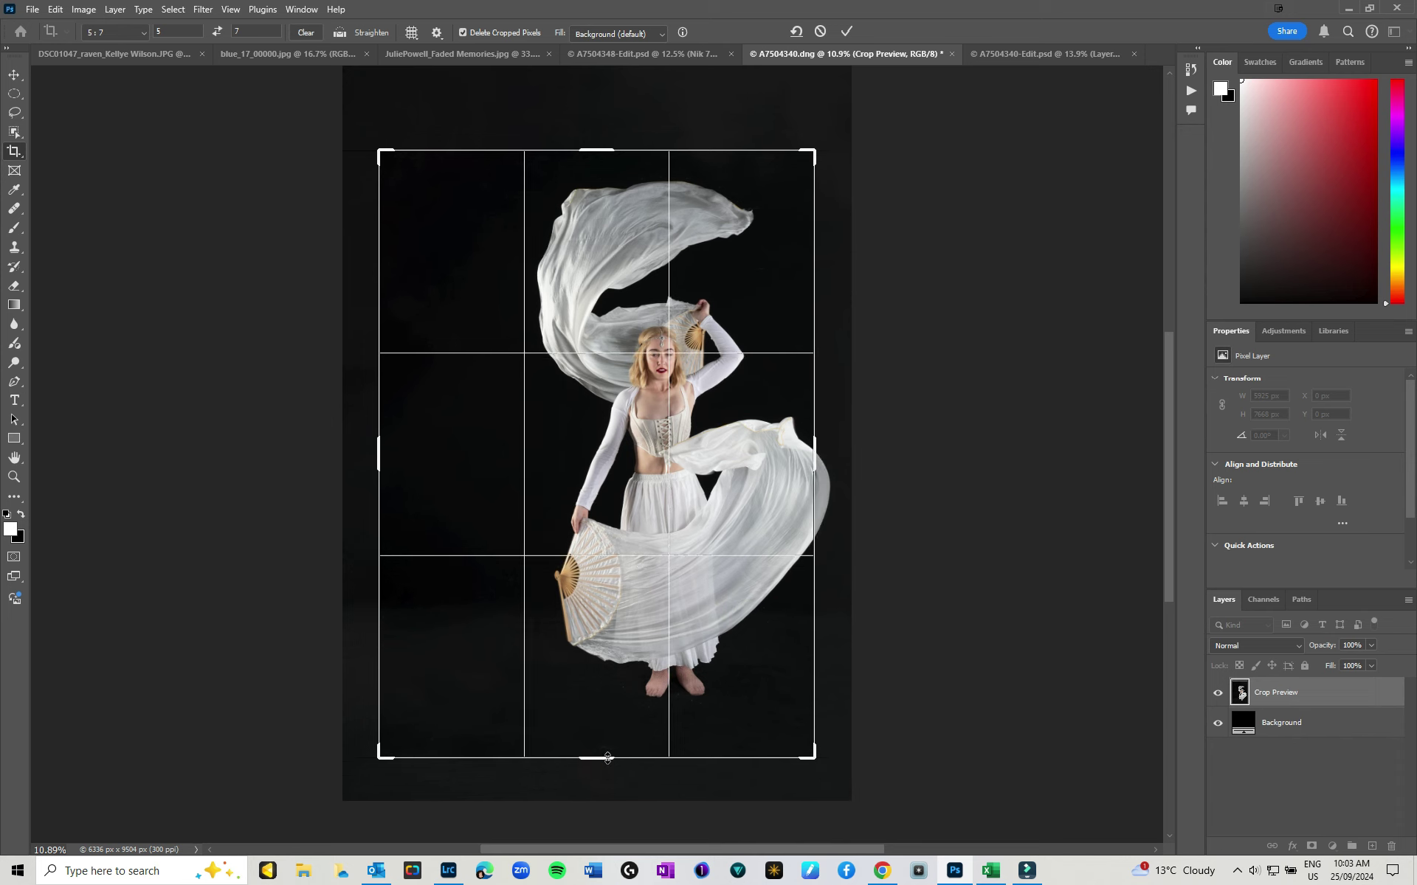
left_click_drag(735, 675, 667, 680)
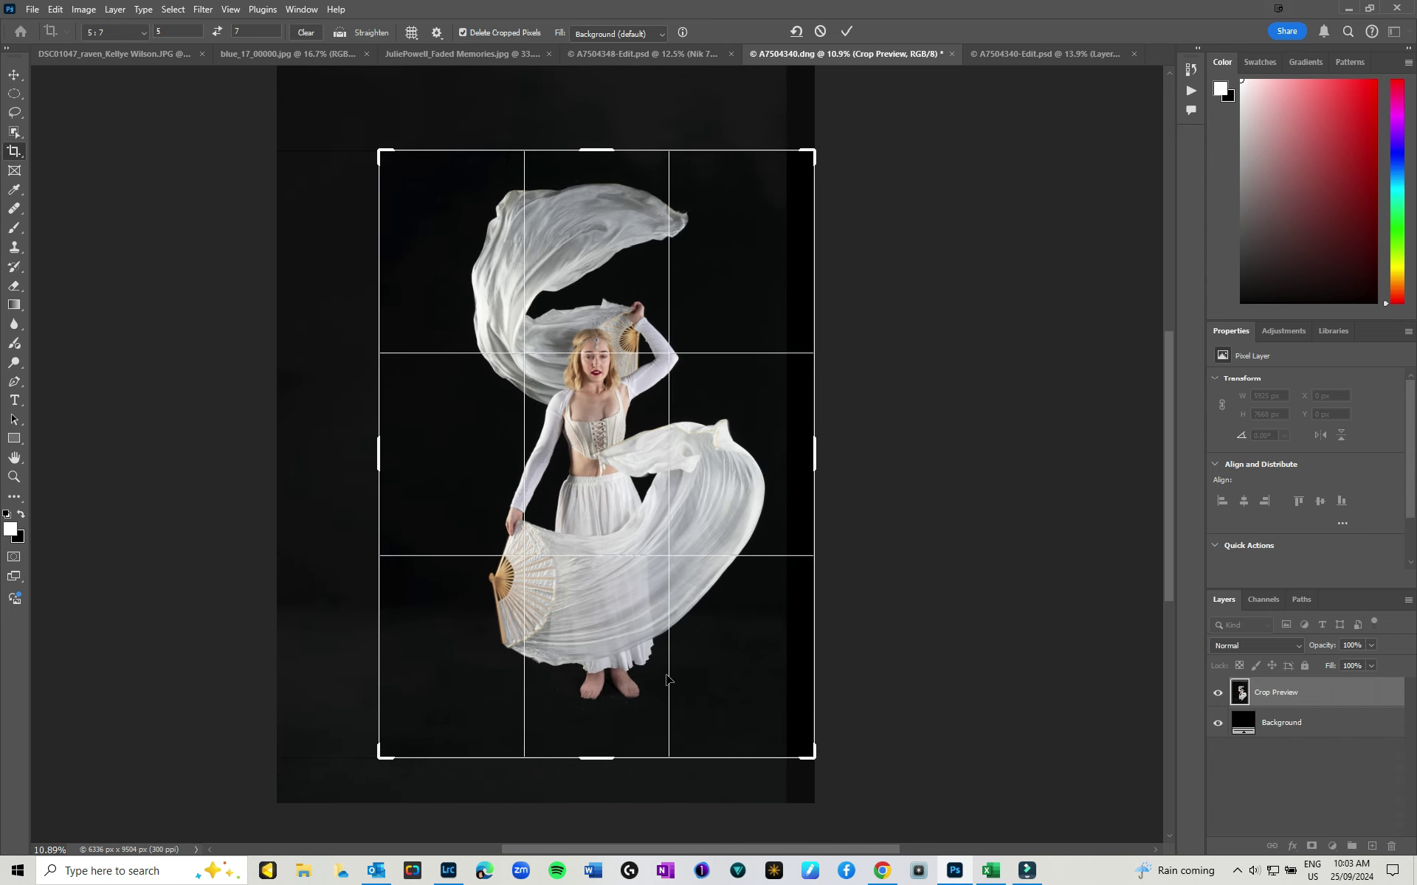
Set the crop fill to Content-Aware Fill and apply the crop so the empty strip at the right edge gets filled
left_click(594, 34)
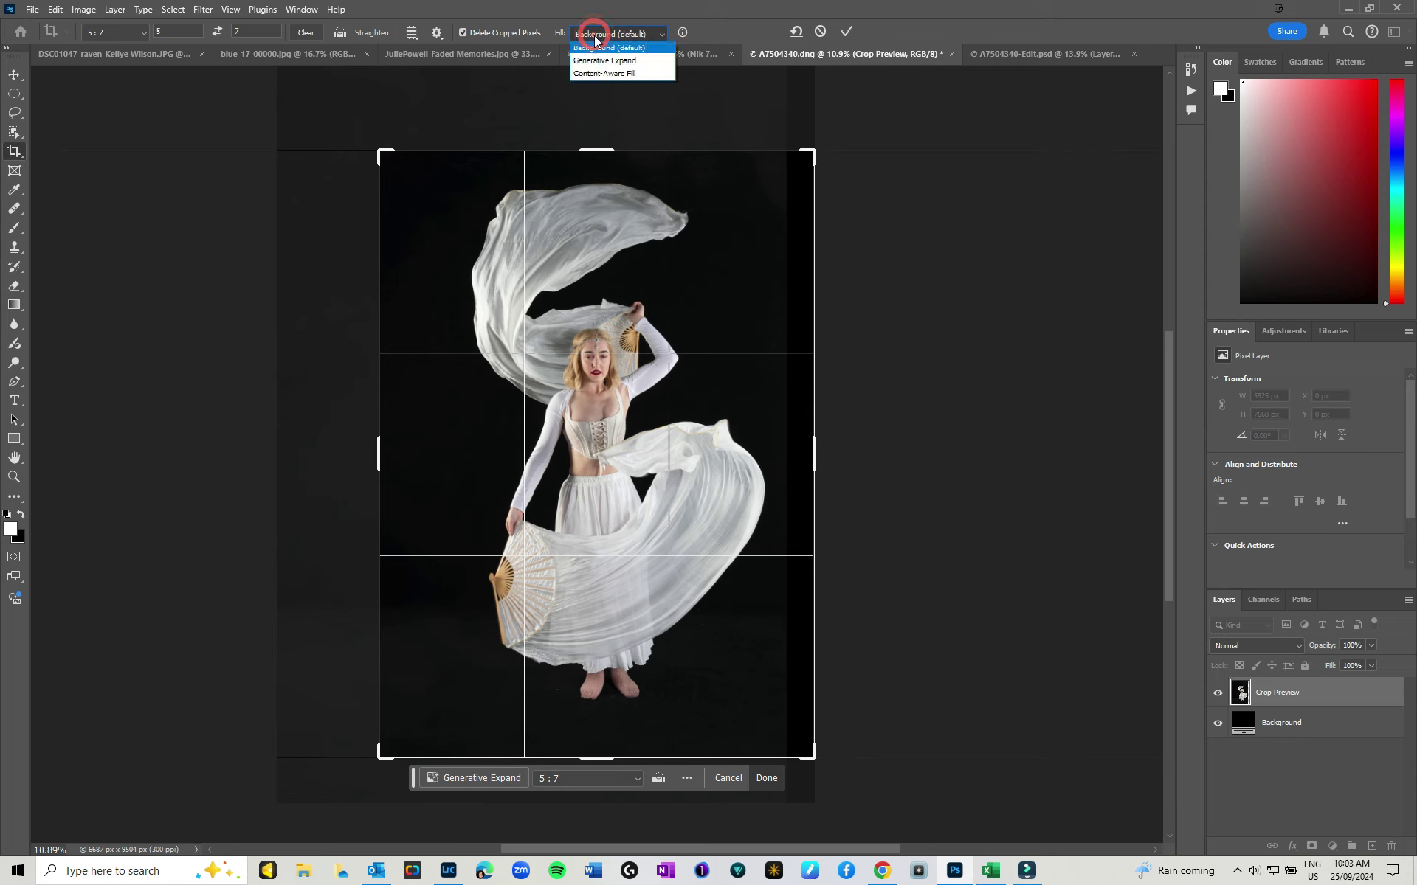
left_click(590, 73)
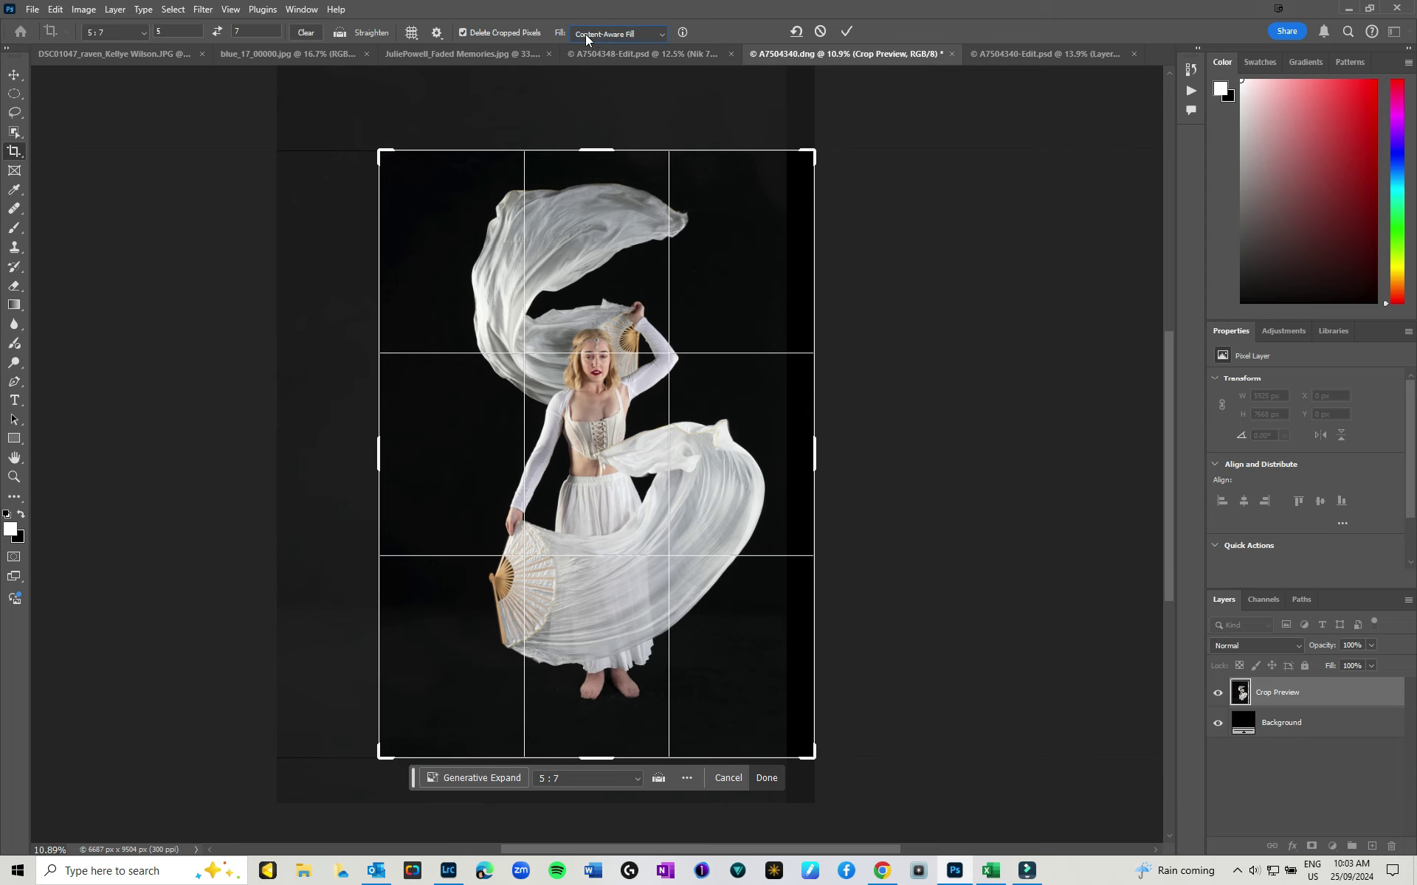
left_click(847, 33)
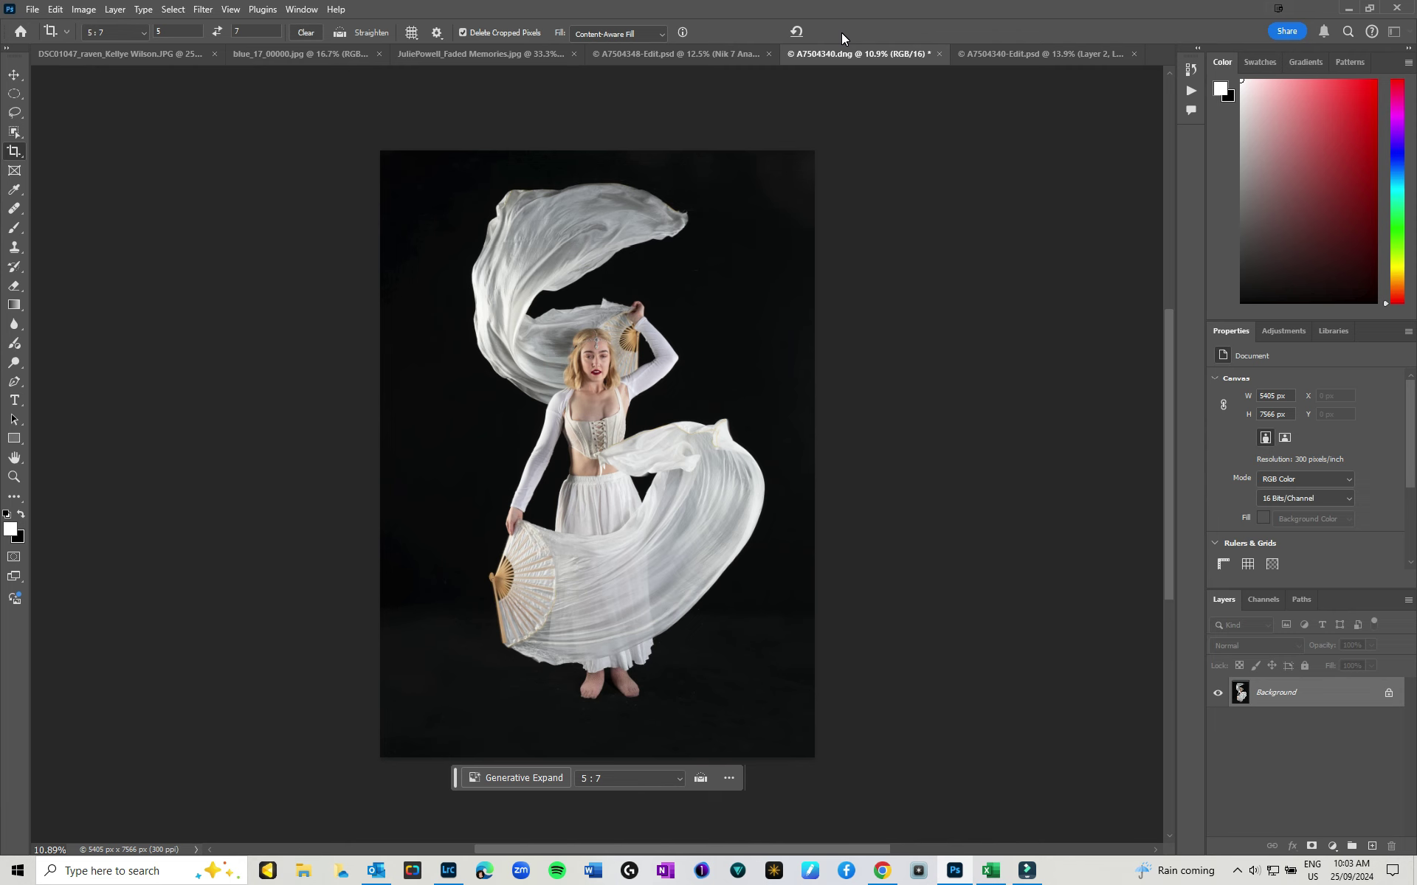
Switch to A7504340-Edit.psd and check the face-swap layer, Layer 2, on the finished composite
left_click(1074, 56)
key("Escape")
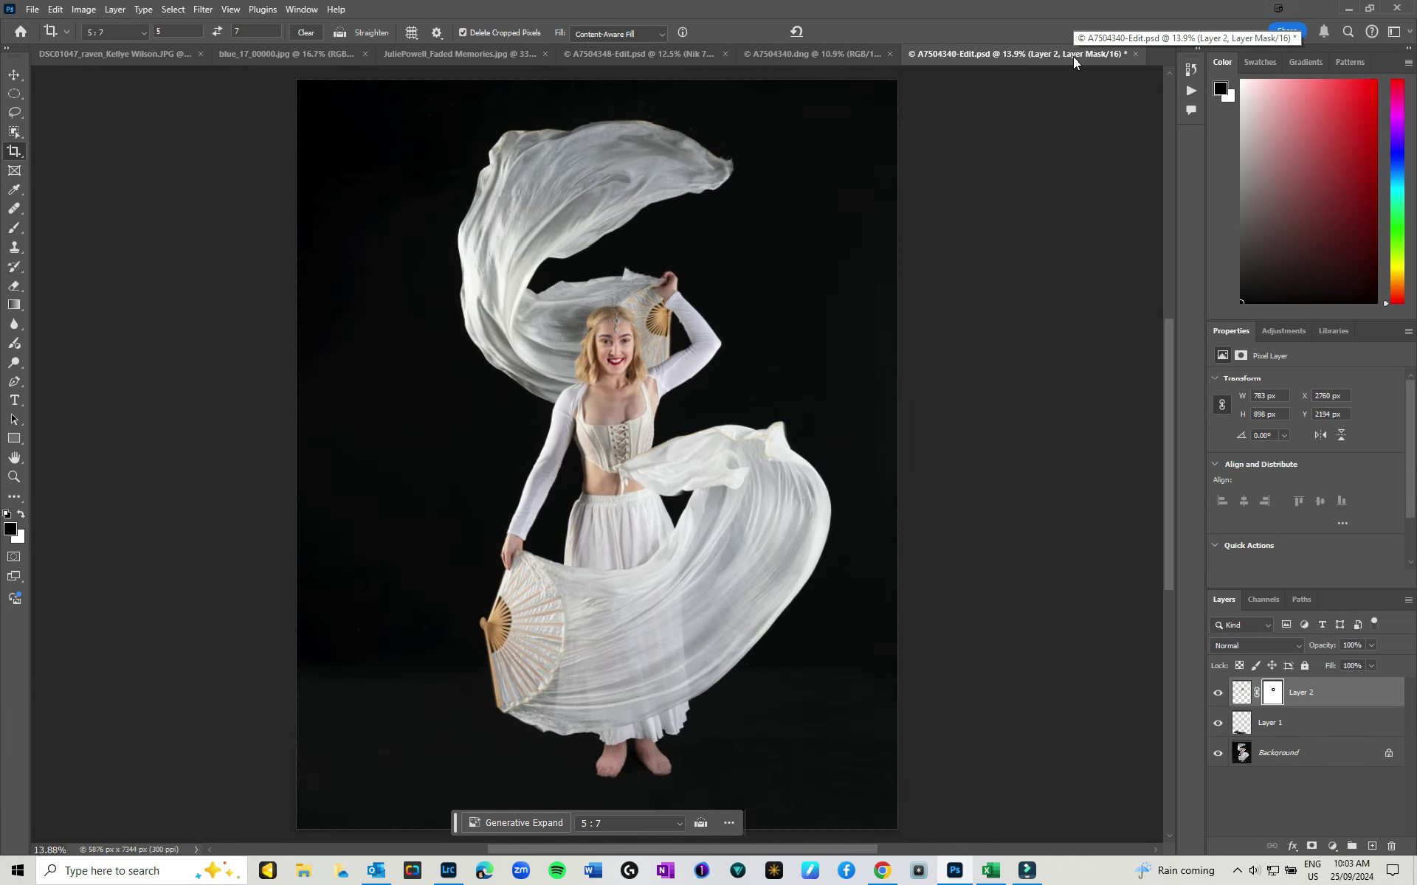
key("v")
left_click(1217, 694)
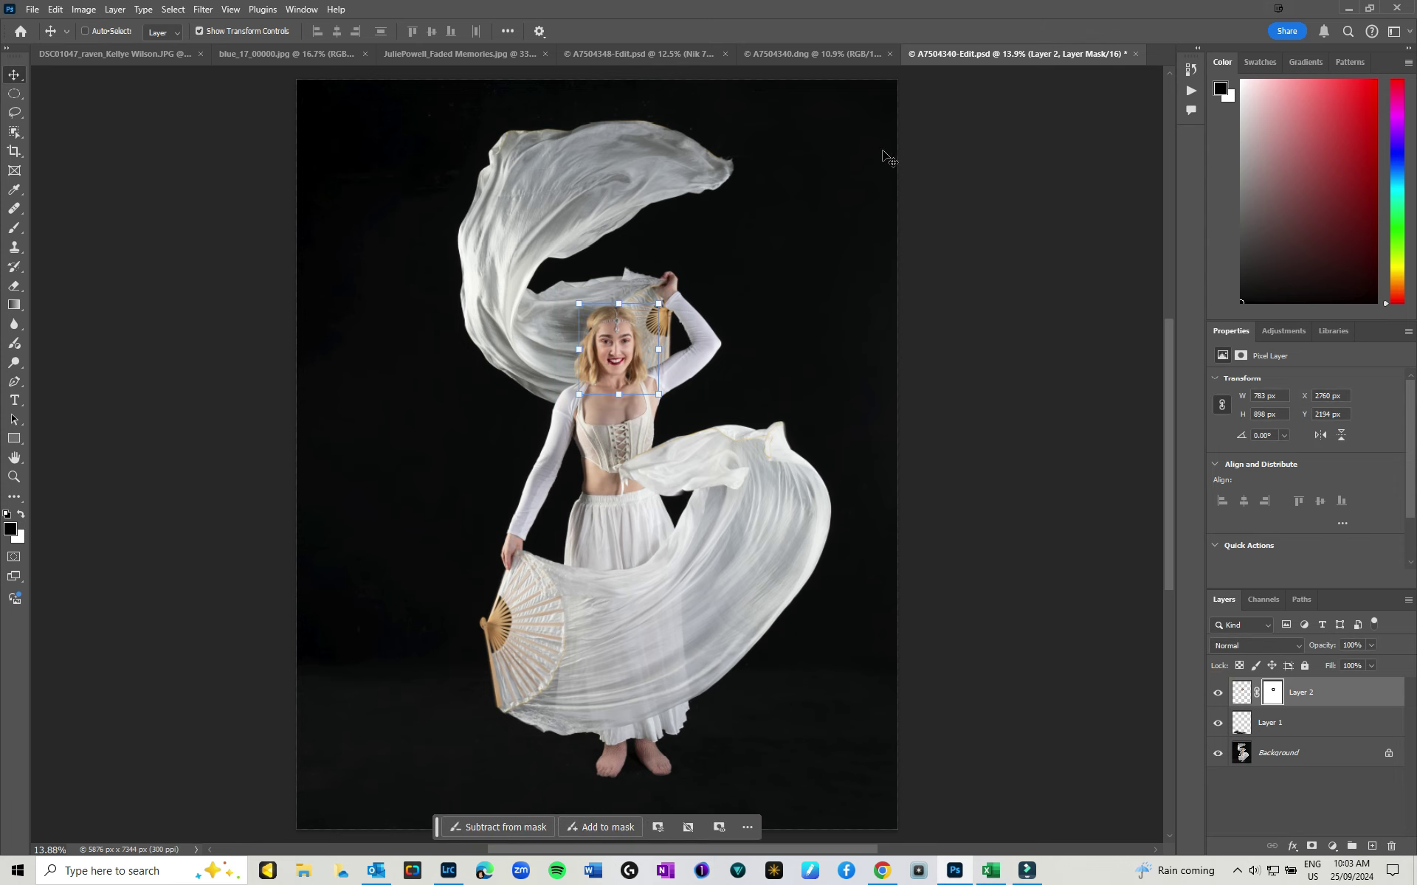
Switch to A7504348-Edit.psd and hide the Nik 7 Analog Efex layer and Layer 1 to view the original Background photo
left_click(807, 56)
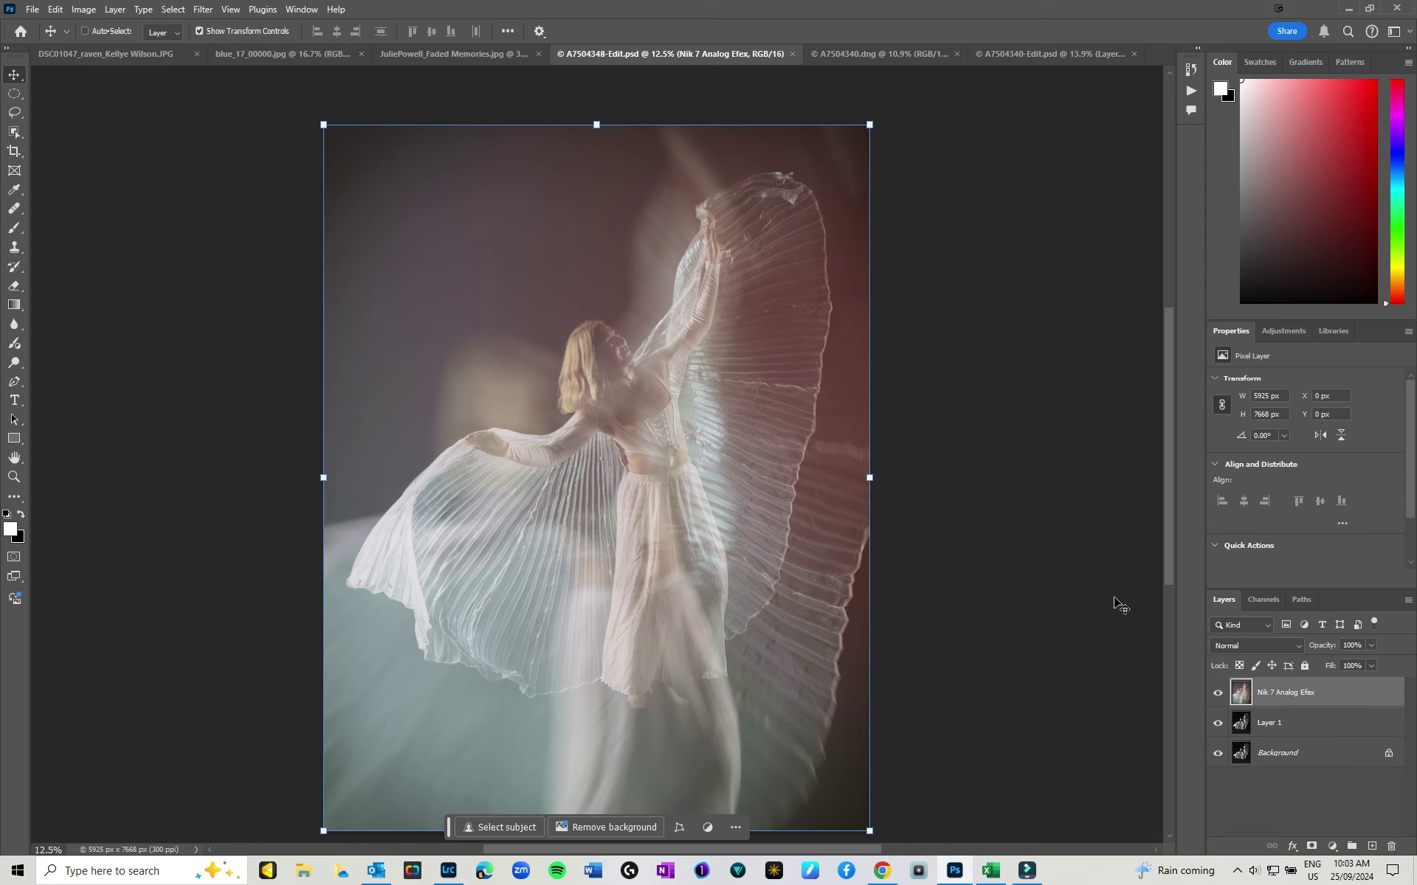
key("ctrl+minus")
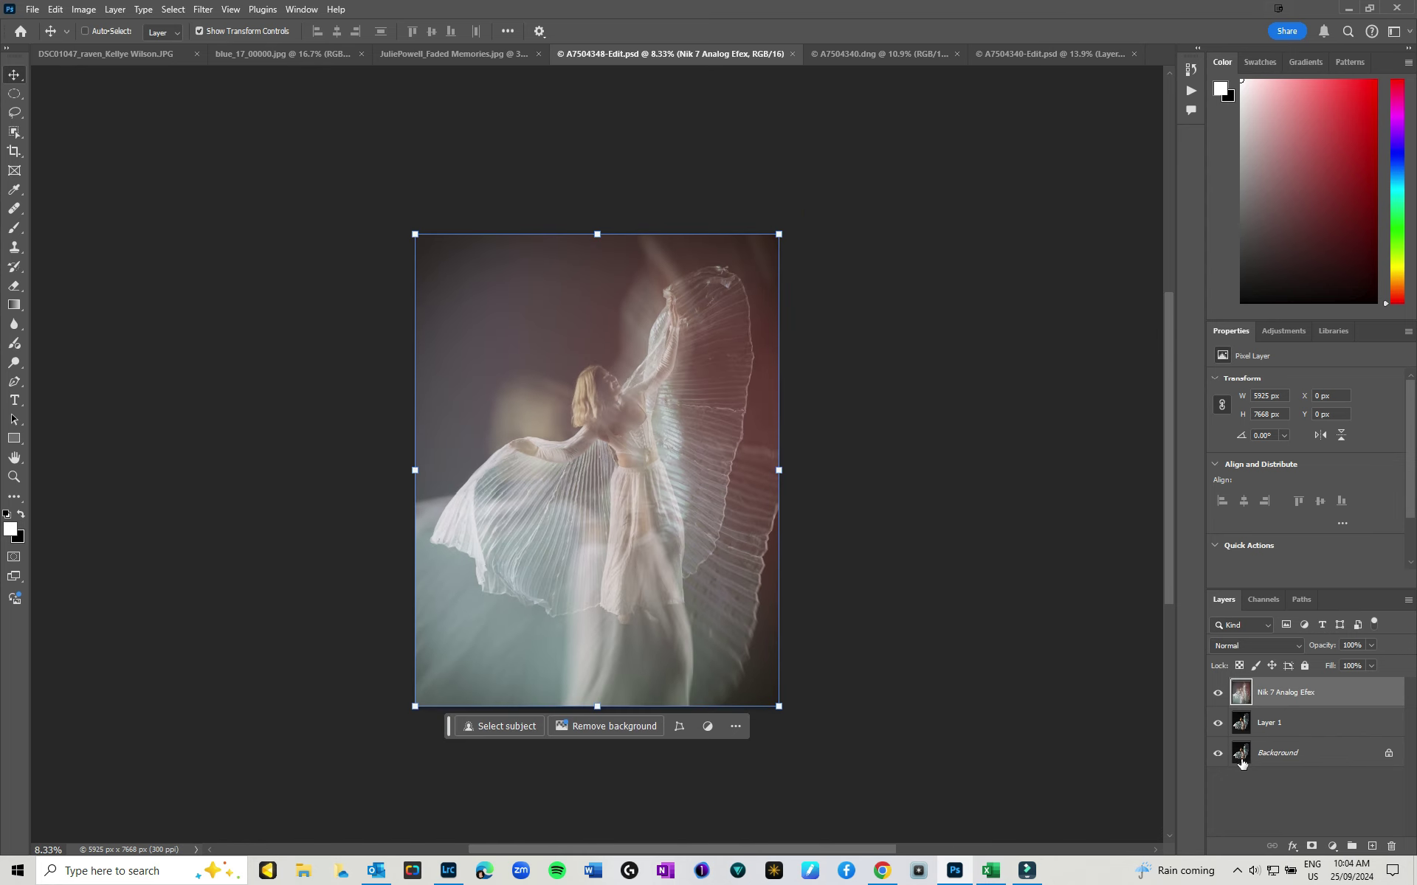
left_click_drag(1217, 692, 1218, 723)
left_click(1288, 753)
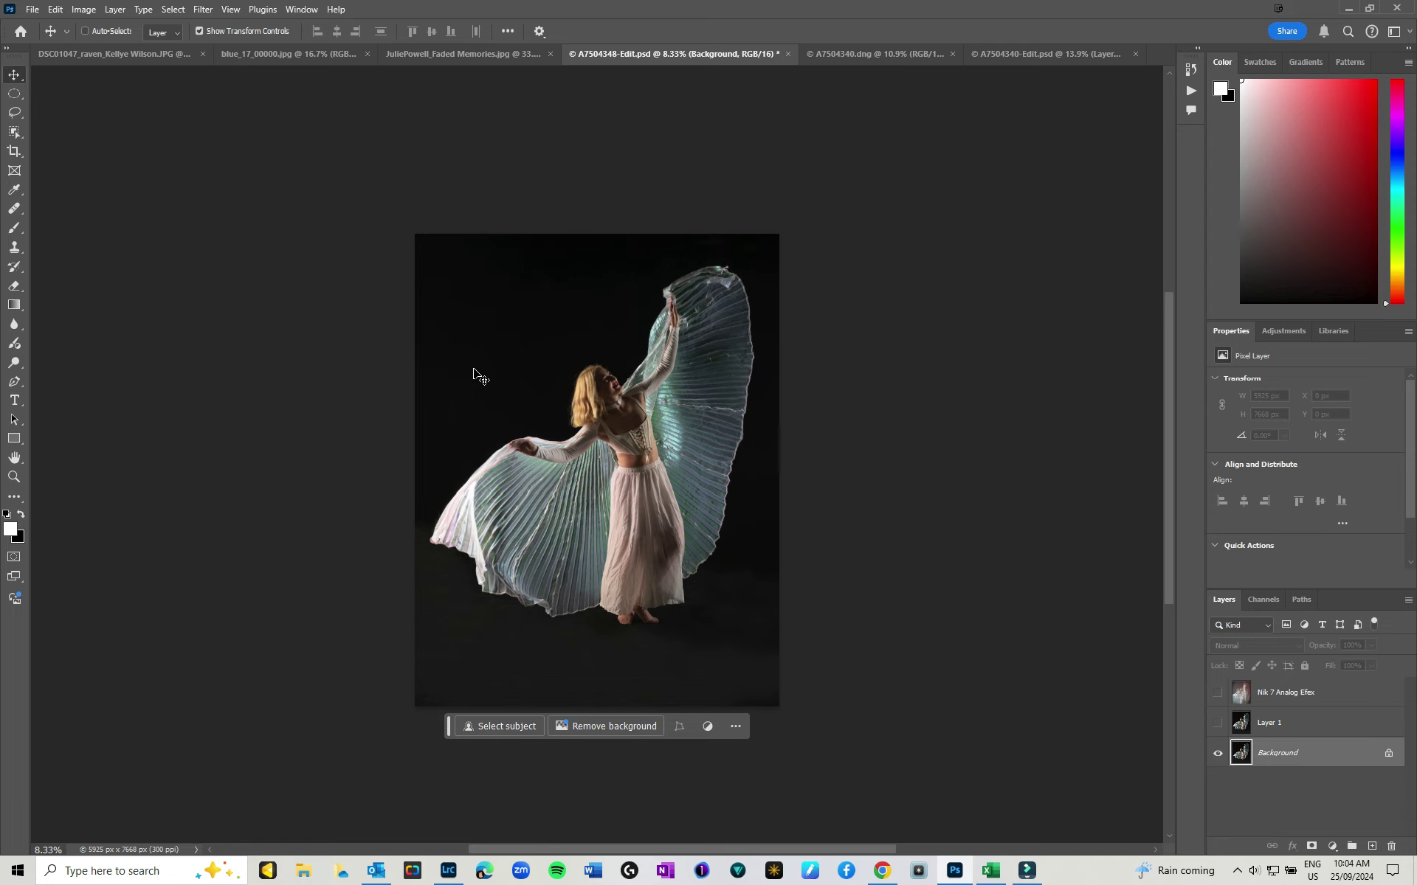
Toggle Layer 1 and the Nik 7 Analog Efex layer to compare the clean-up and the filtered result with the Background
left_click(1217, 723)
left_click(1299, 728)
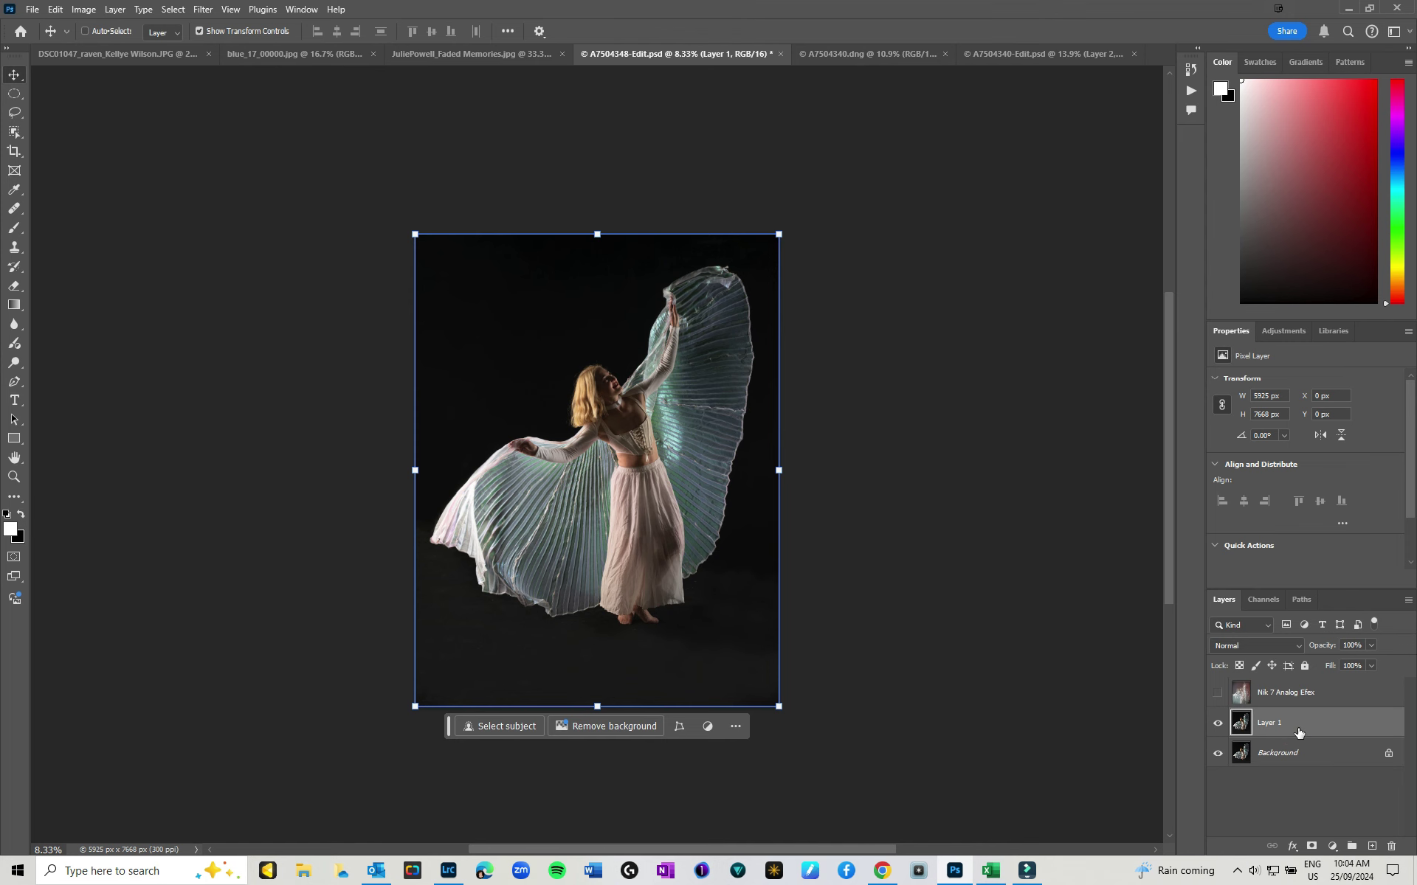
key("ctrl+plus")
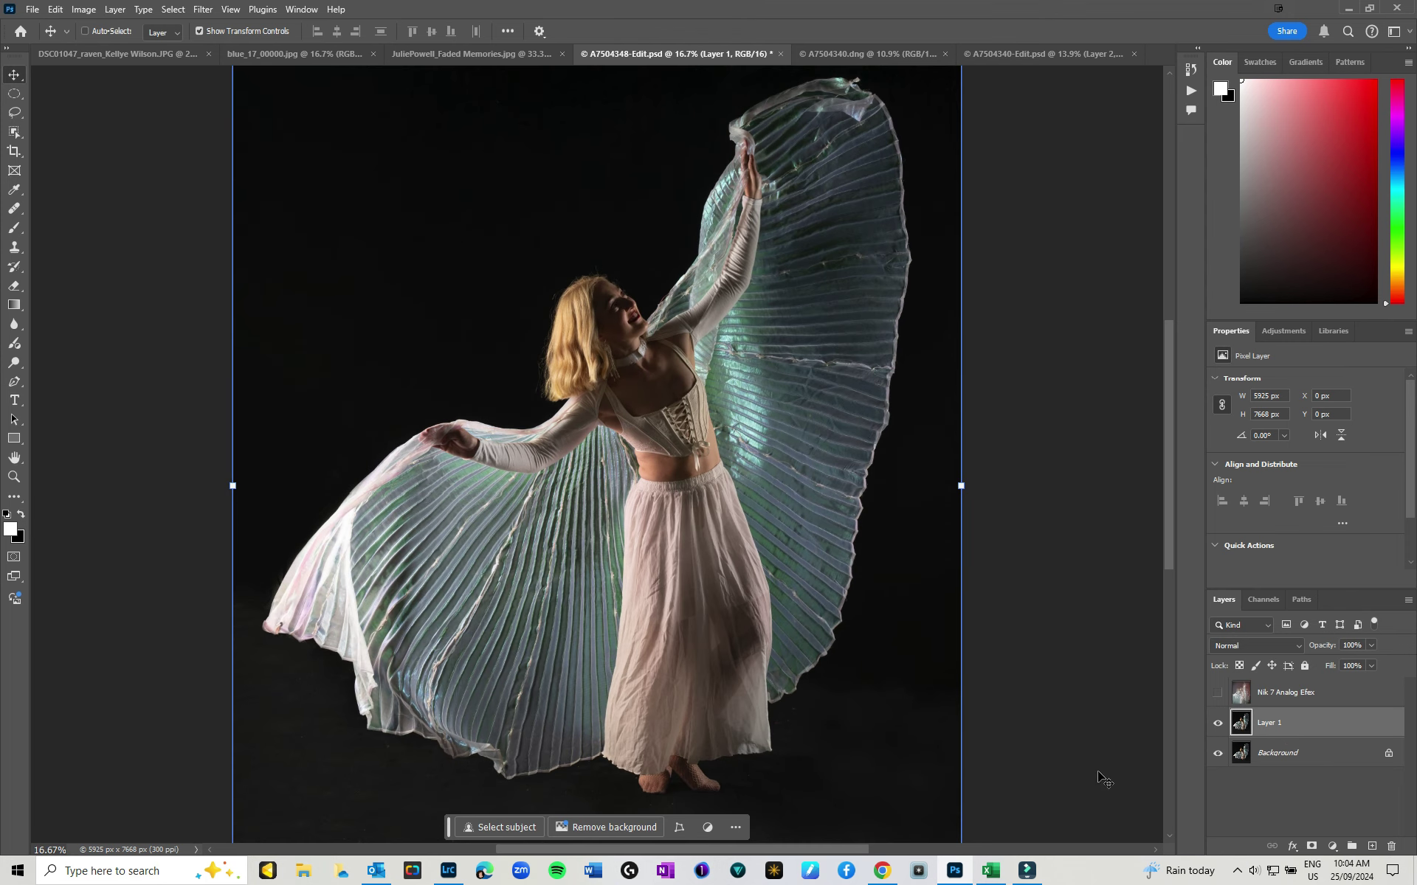
left_click_drag(855, 721, 841, 506)
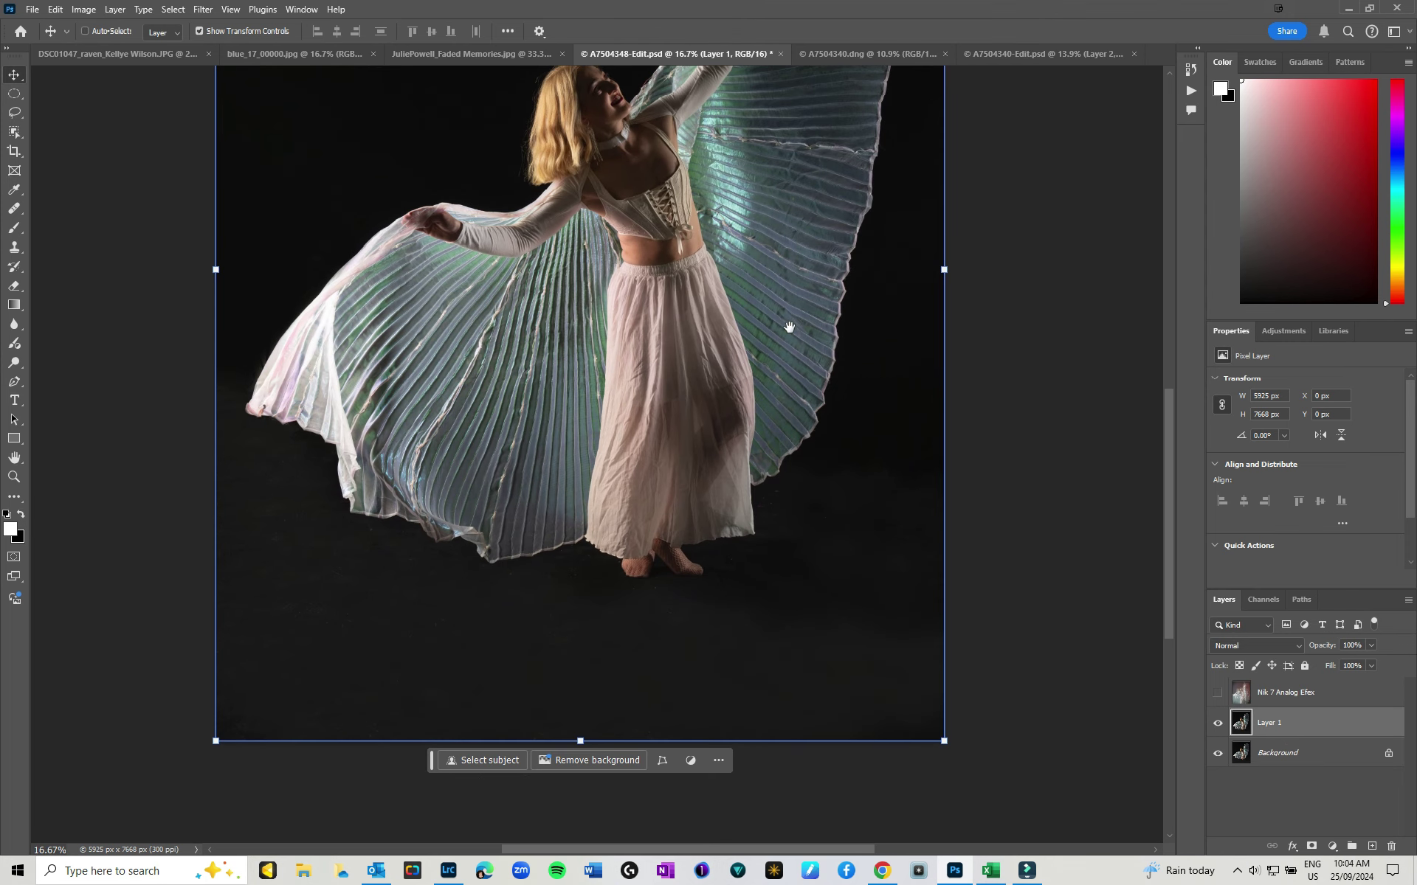
scroll(789, 327, "up", 5)
left_click(1218, 724)
left_click_drag(840, 713, 864, 683)
left_click(1218, 723)
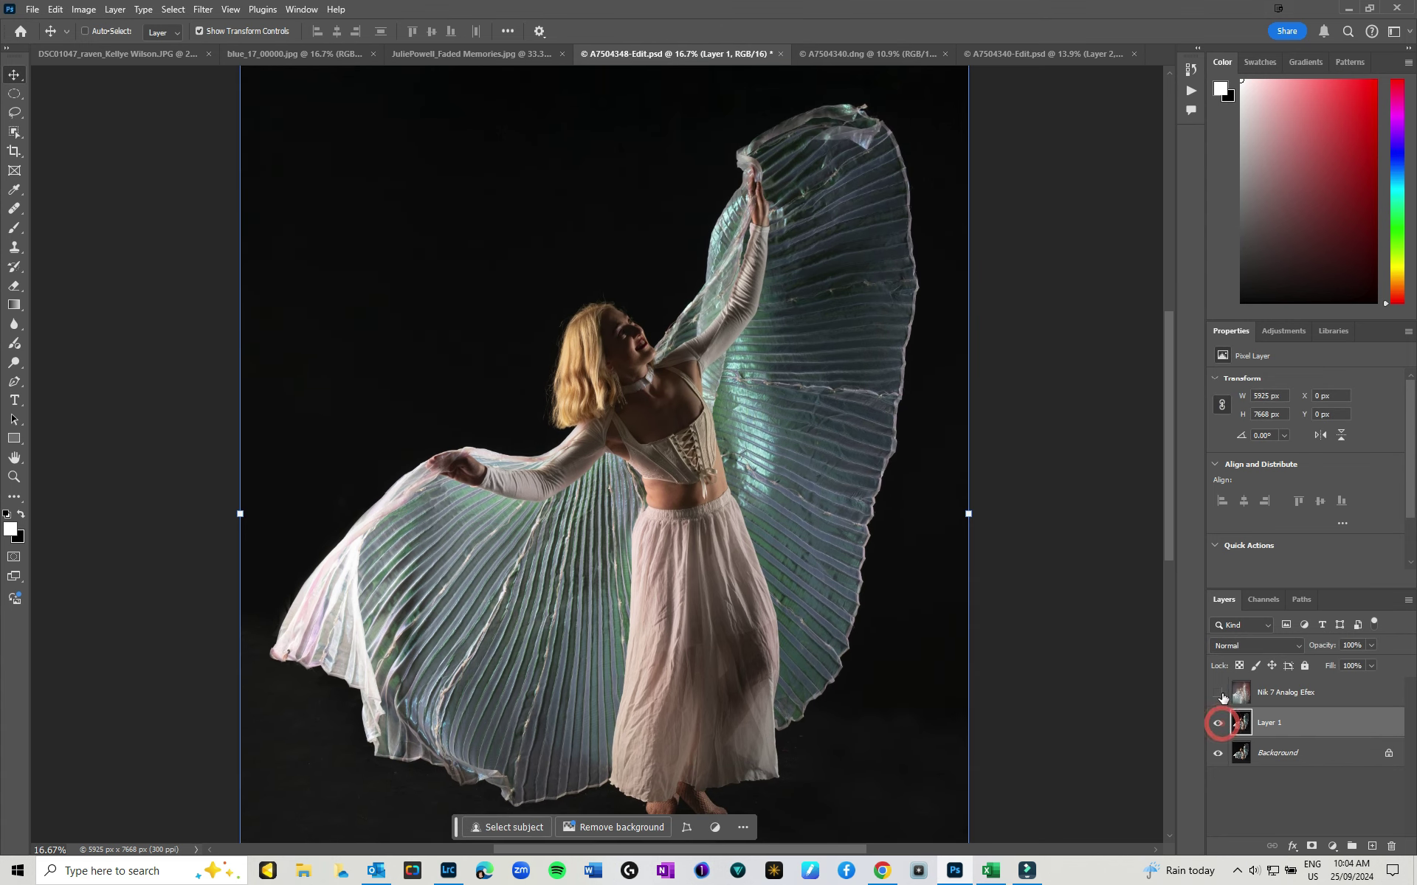
left_click(1219, 694)
left_click(1331, 700)
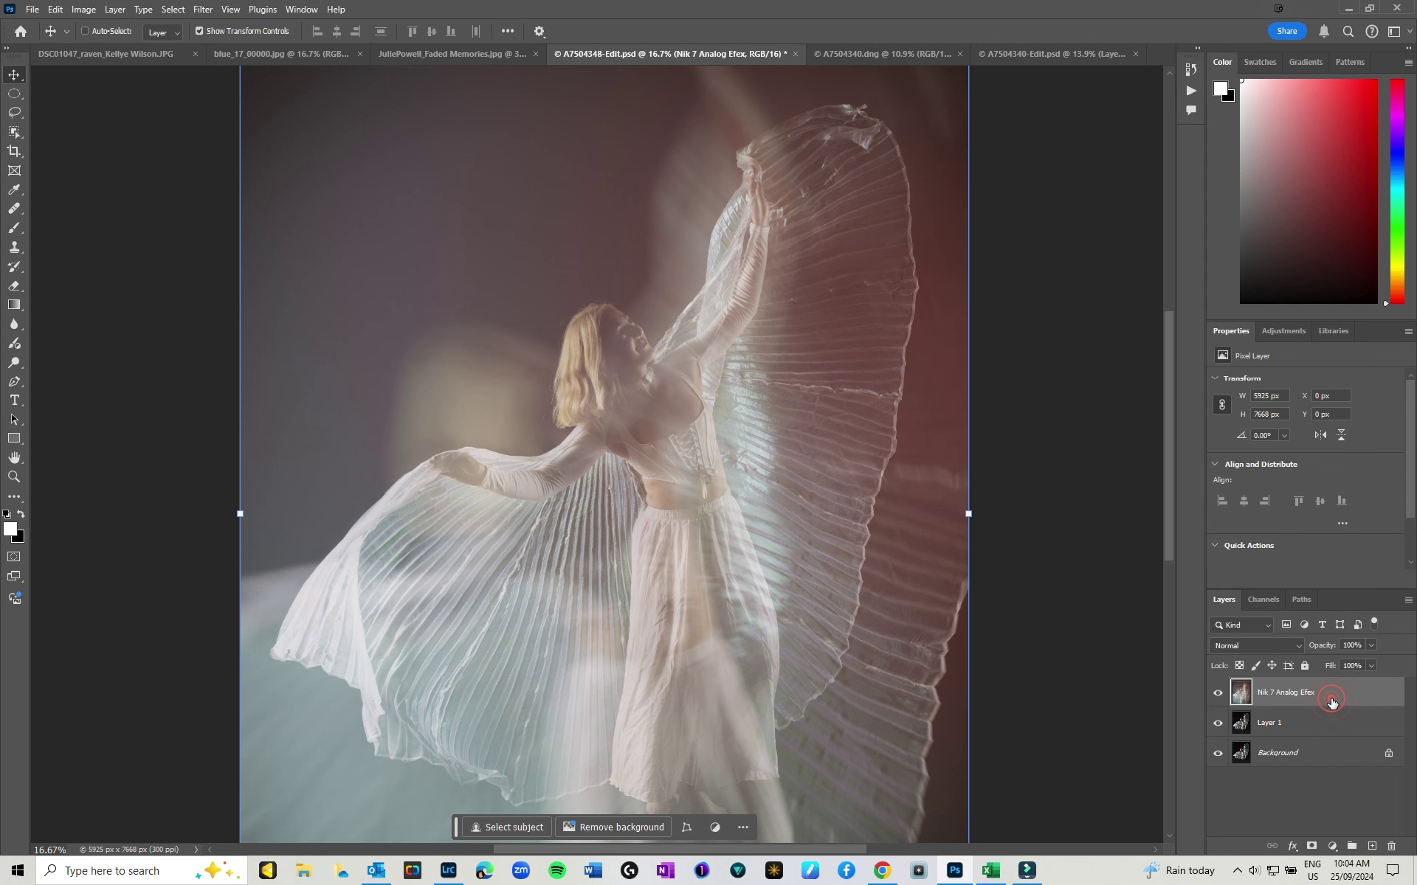
Hide the Nik 7 Analog Efex layer and open Layer 1 in the Nik 7 Analog Efex filter from Nik Collection 7
left_click(1218, 692)
left_click(1284, 731)
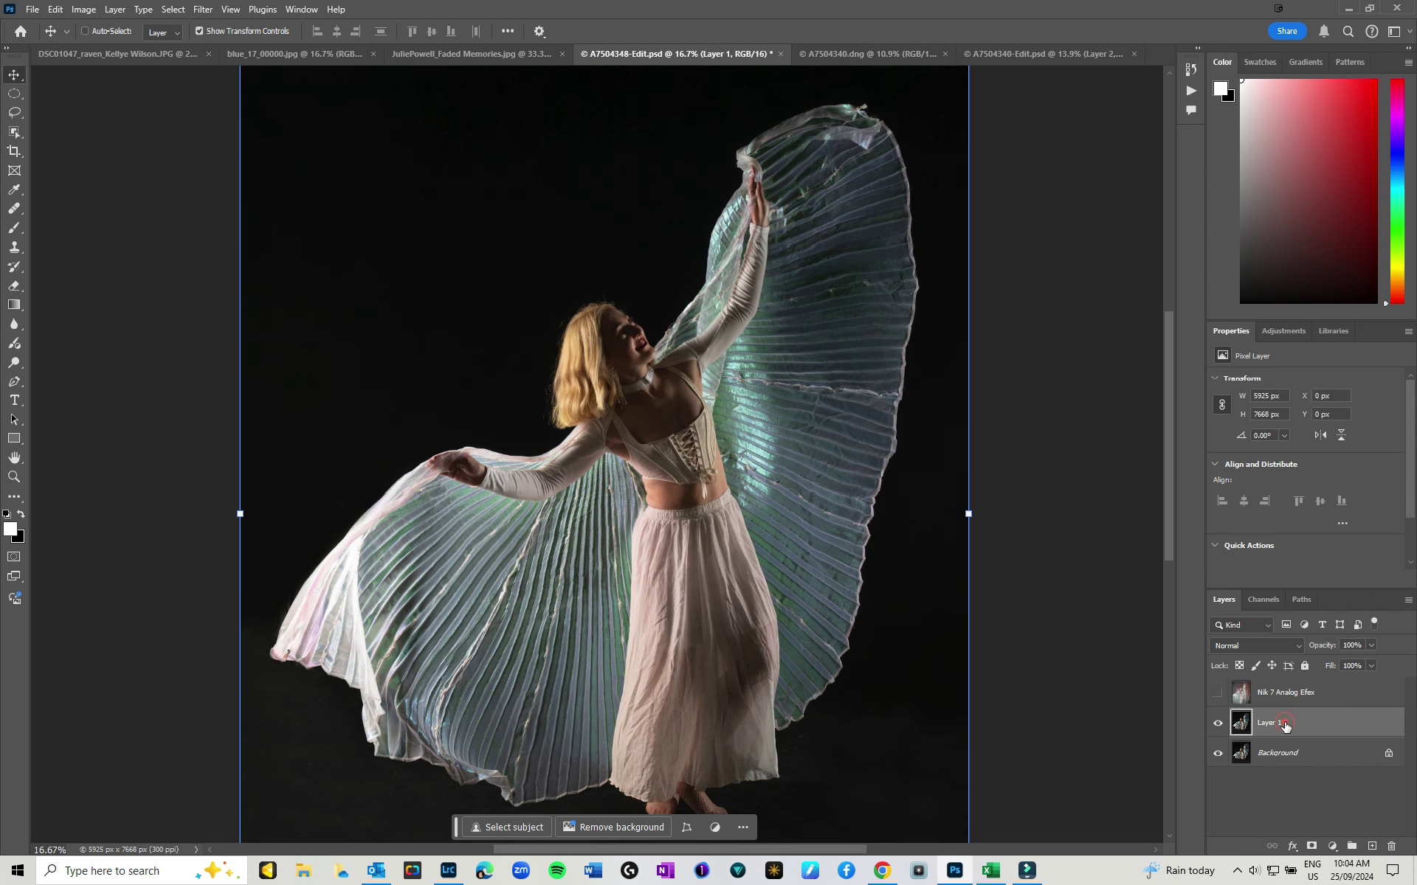
left_click(203, 9)
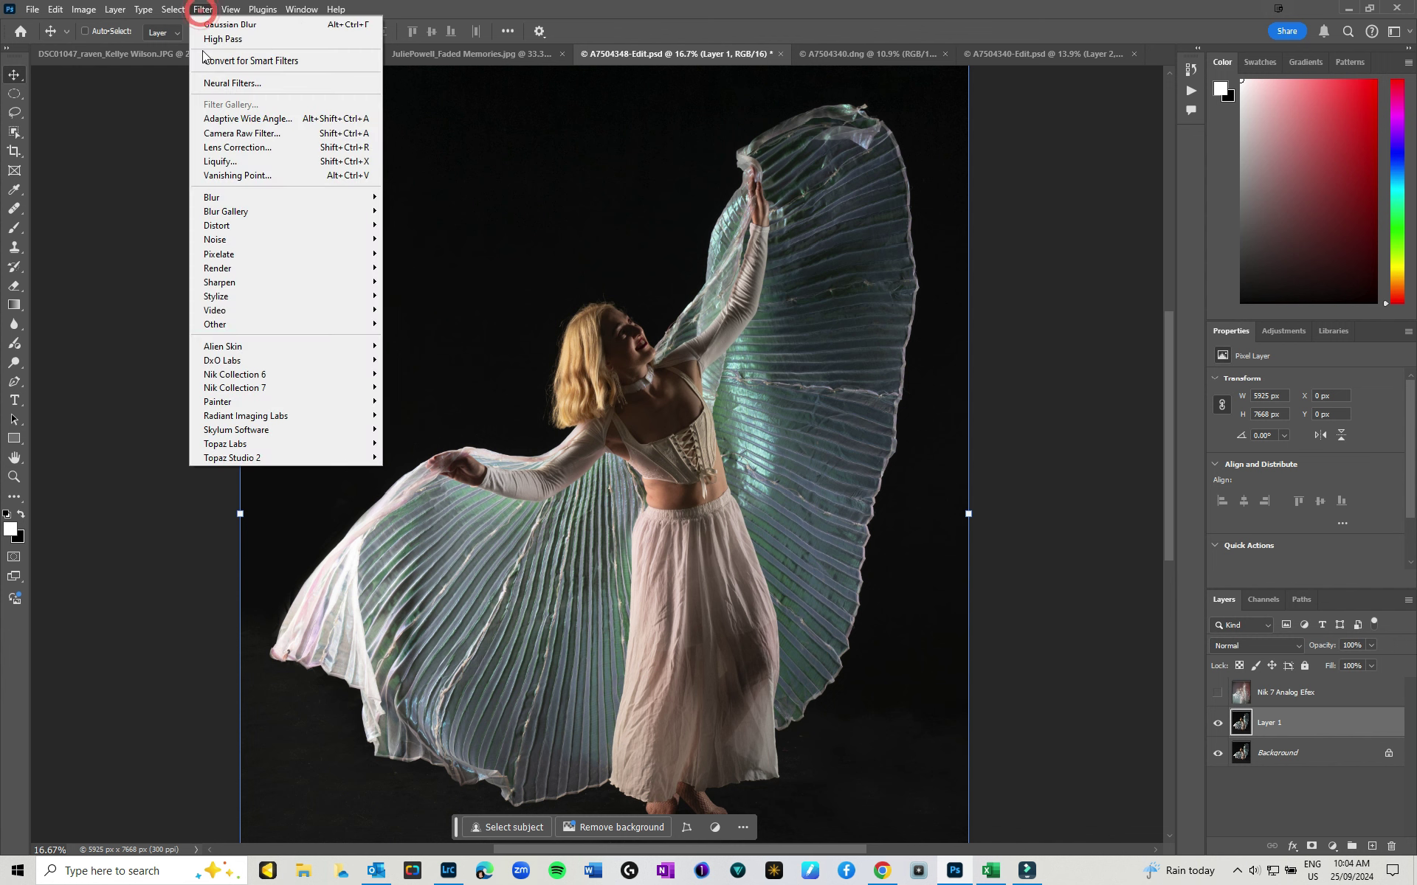
mouse_move(244, 391)
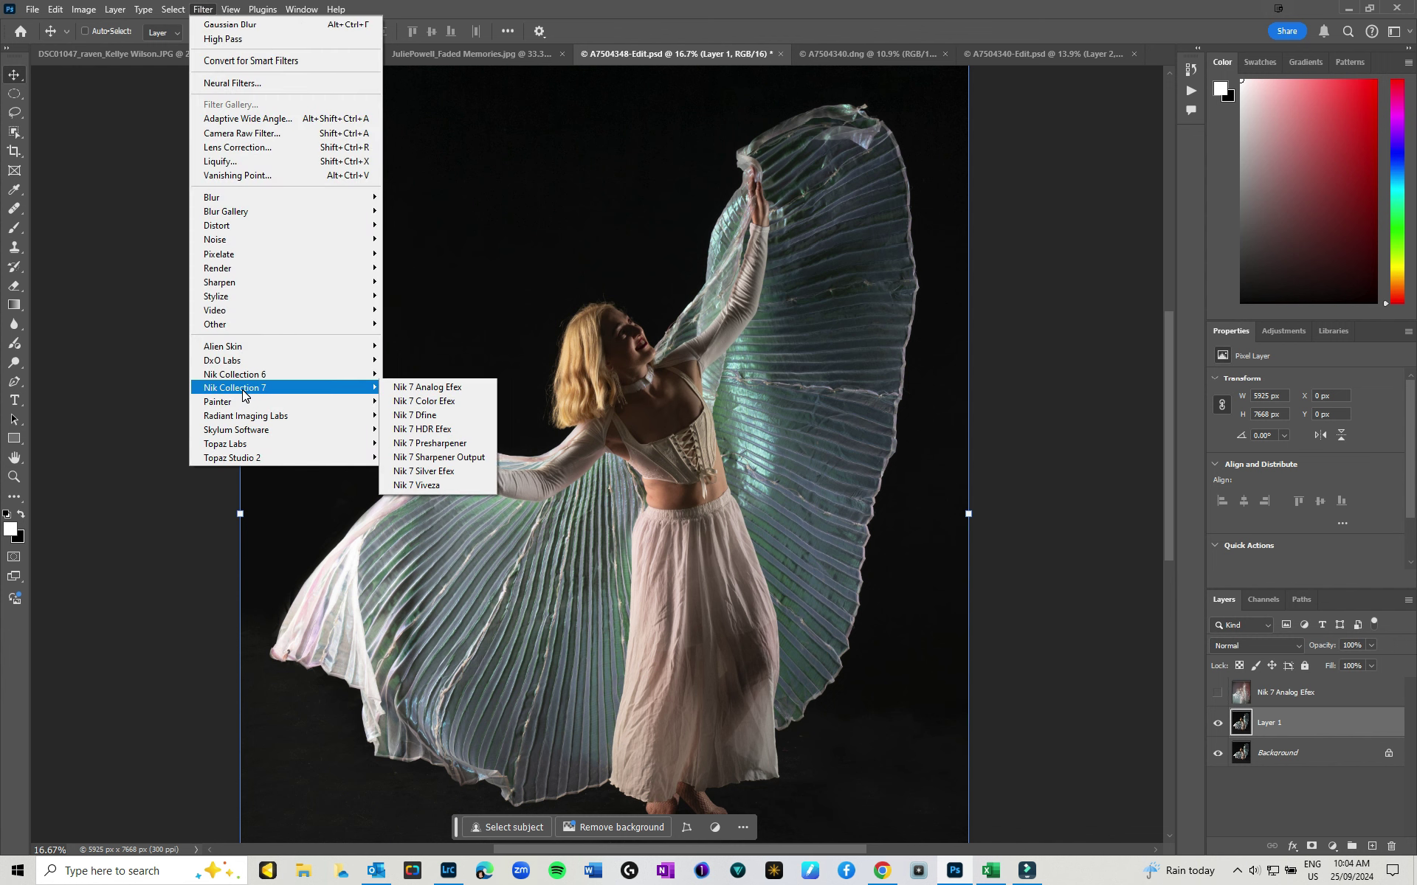
left_click(428, 386)
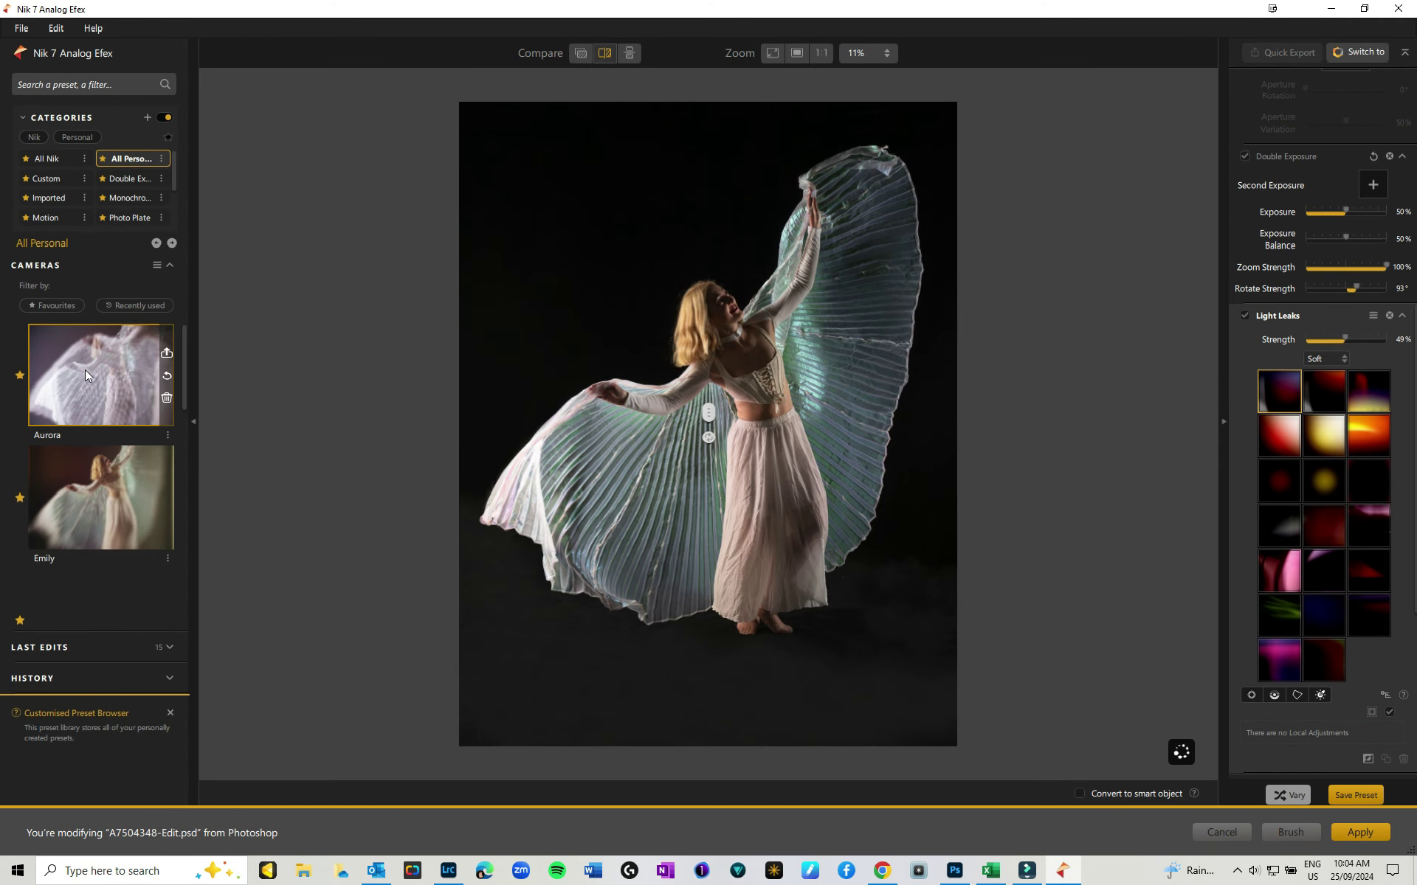
Move the comparison divider to the photo's left edge and collapse the Basic Adjustments, Loupe and Bokeh sections
left_click_drag(478, 411, 423, 386)
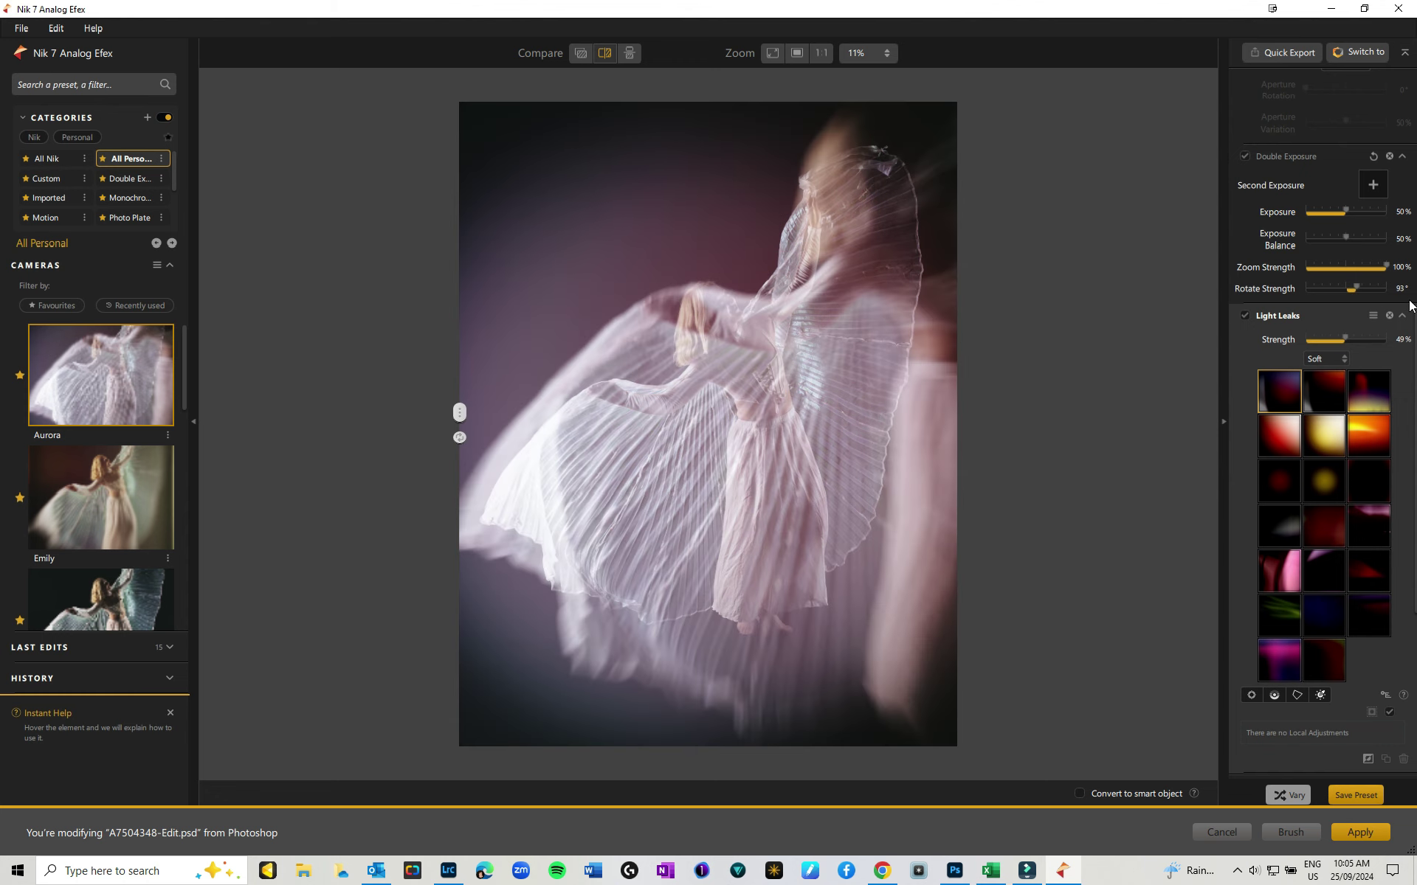
scroll(1376, 265, "up", 10)
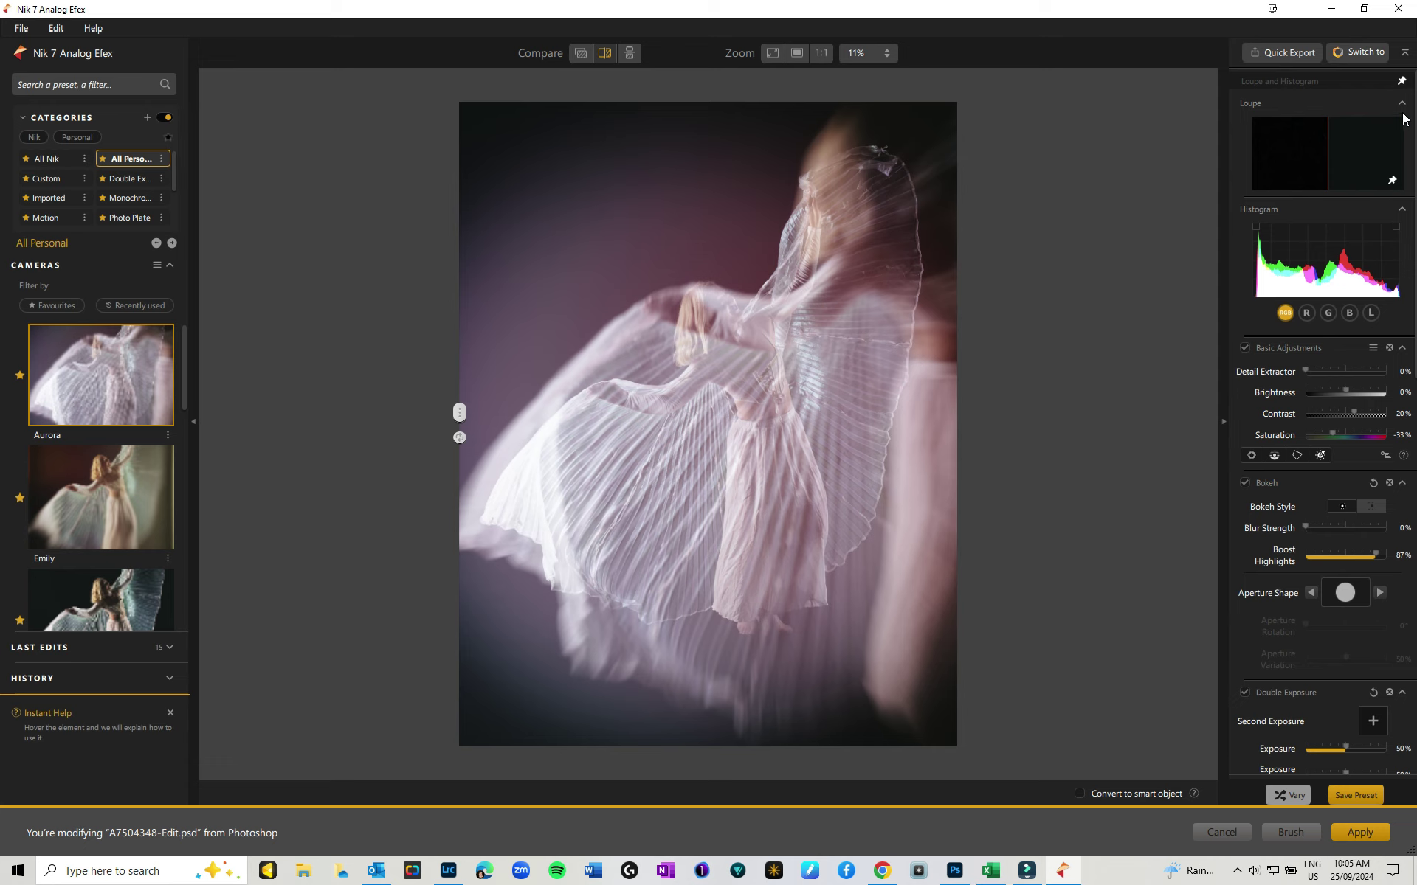
left_click(1402, 349)
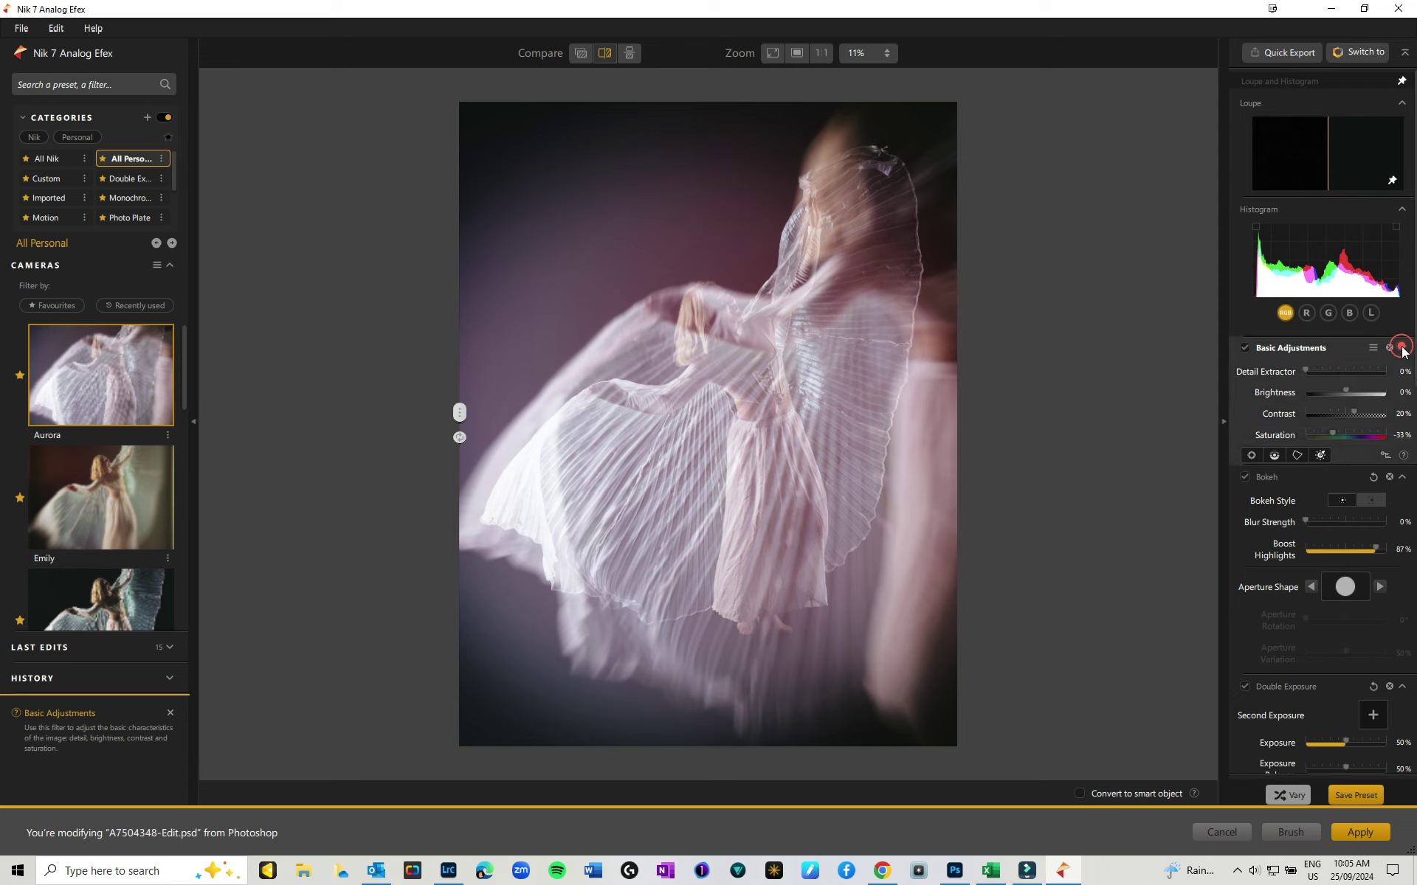
left_click(1401, 104)
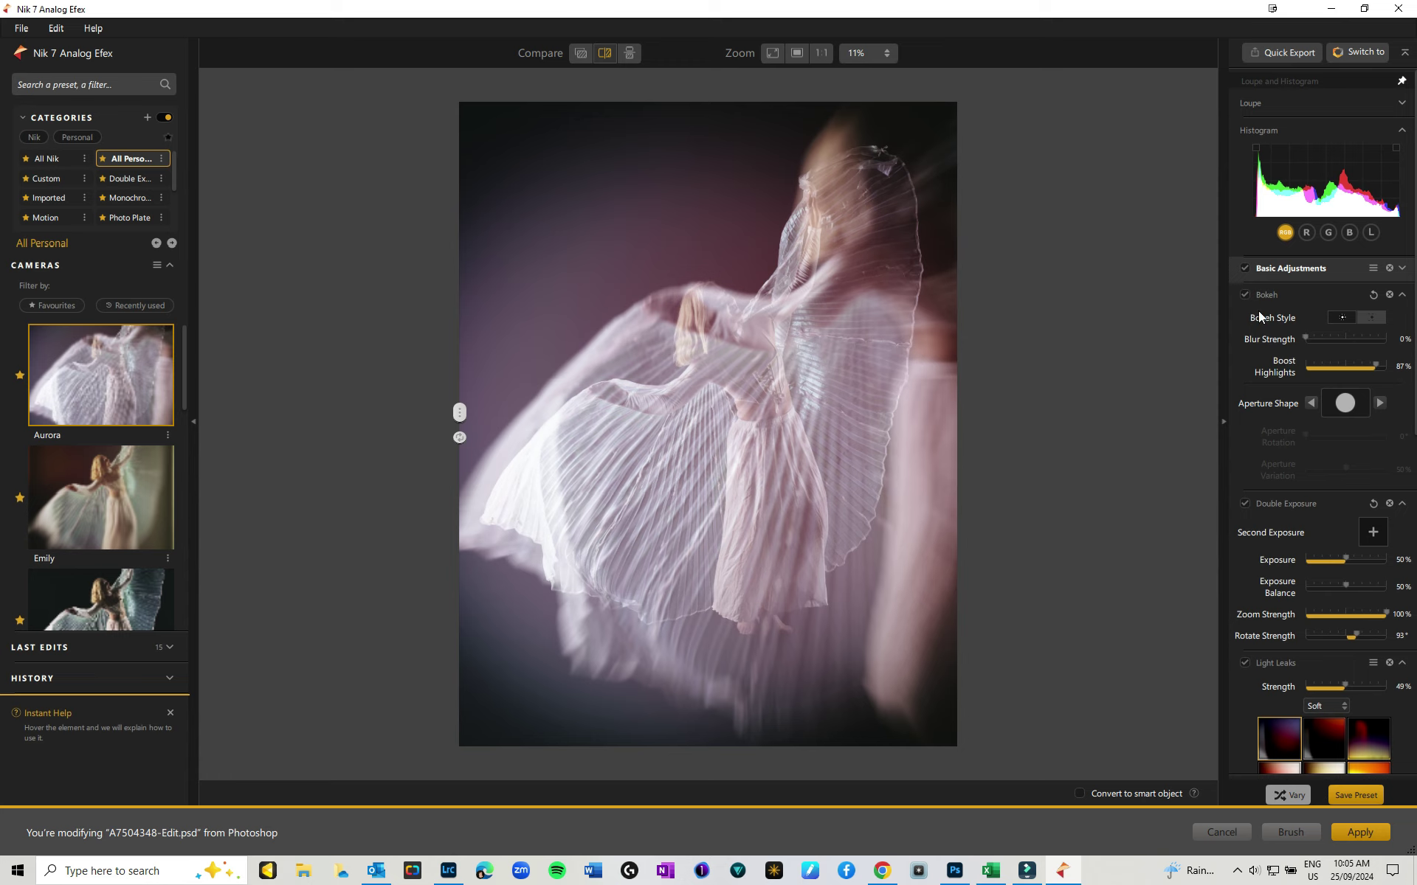
left_click(1403, 297)
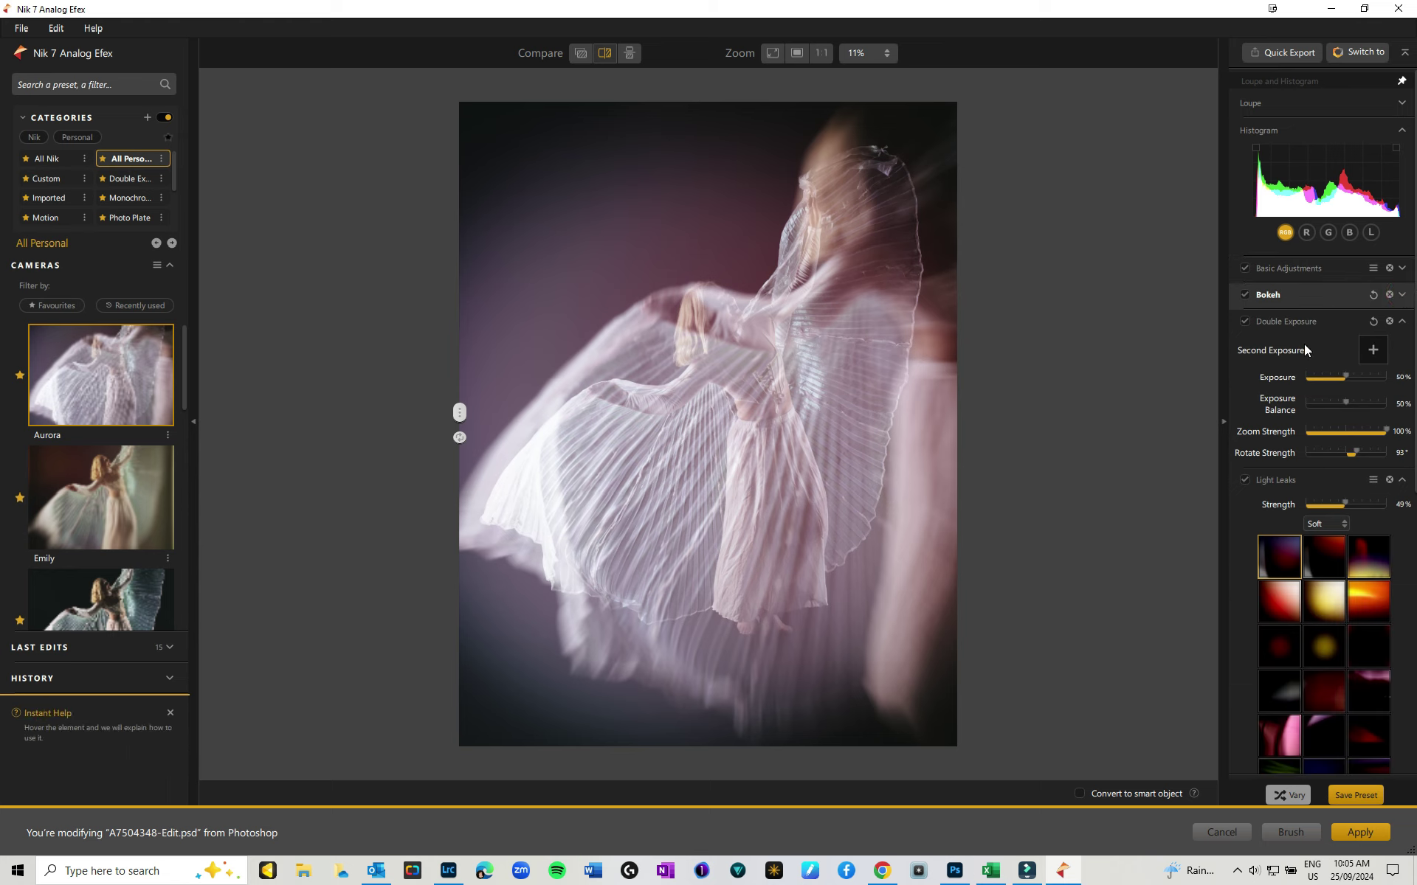
Toggle the Double Exposure effect off and on to compare the dancer with and without the second exposure
left_click(1323, 343)
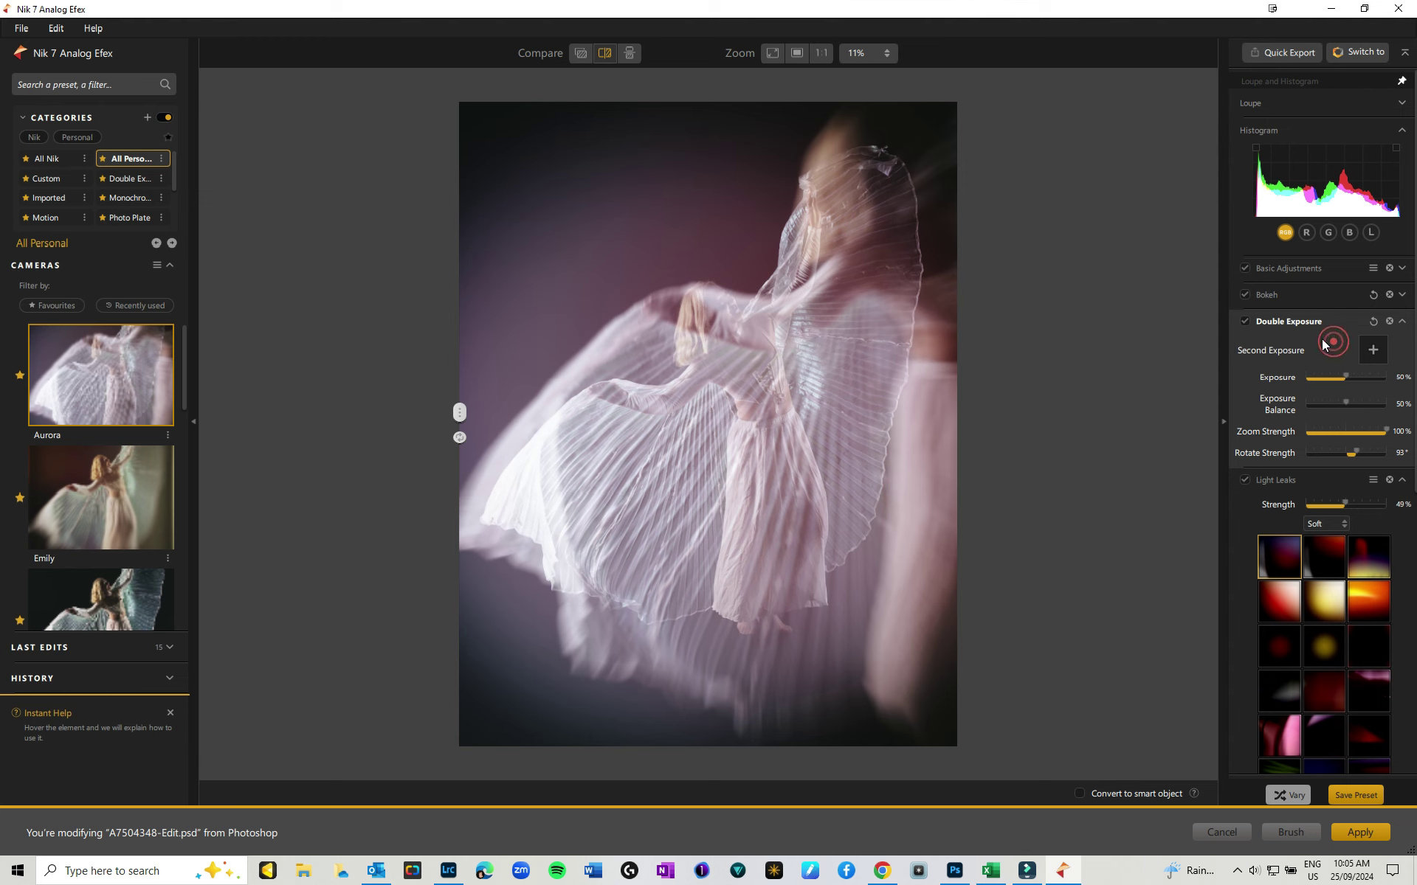
left_click(1246, 323)
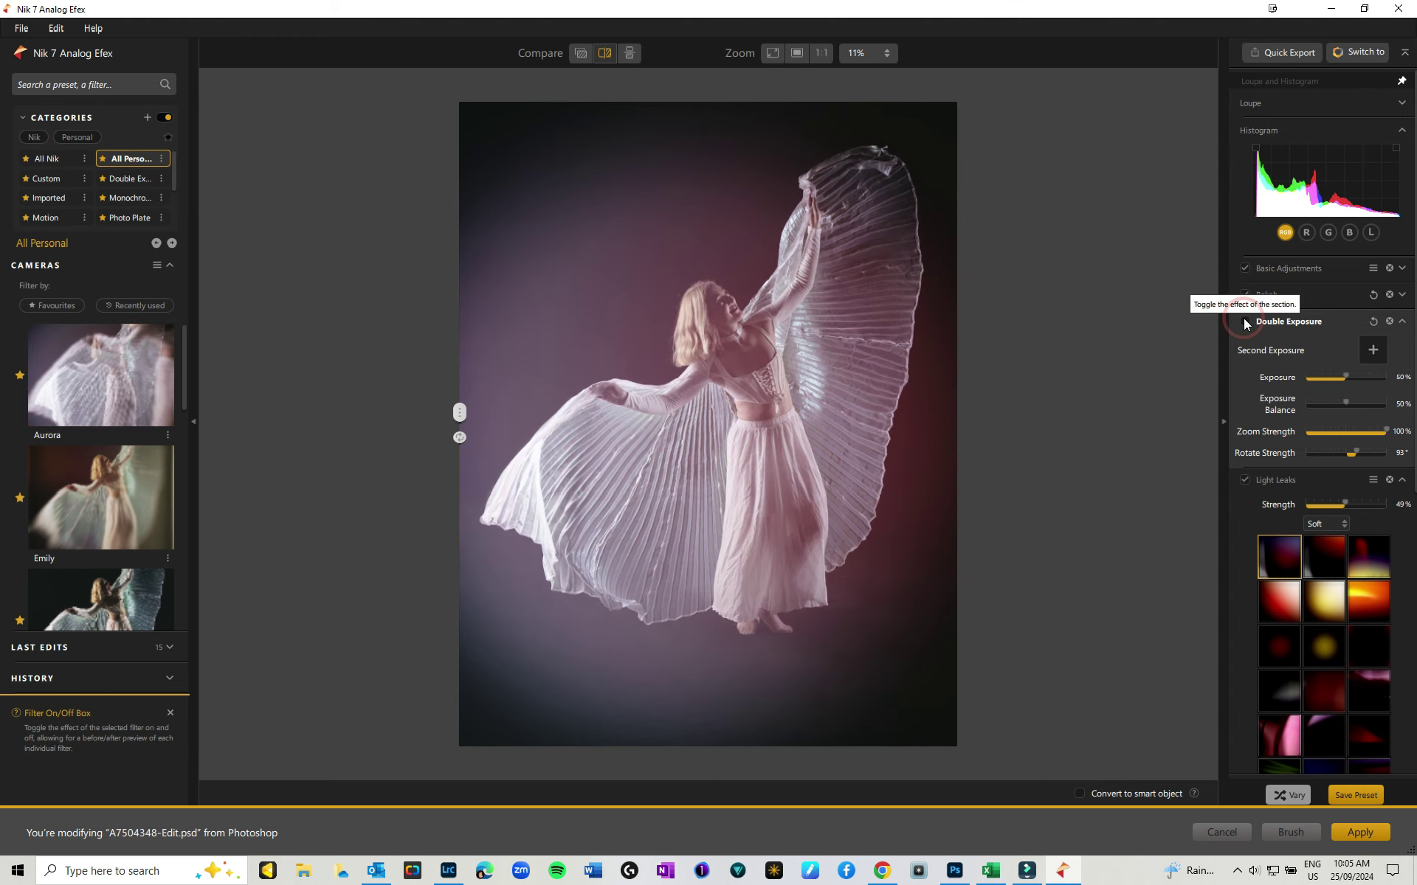
left_click(1245, 323)
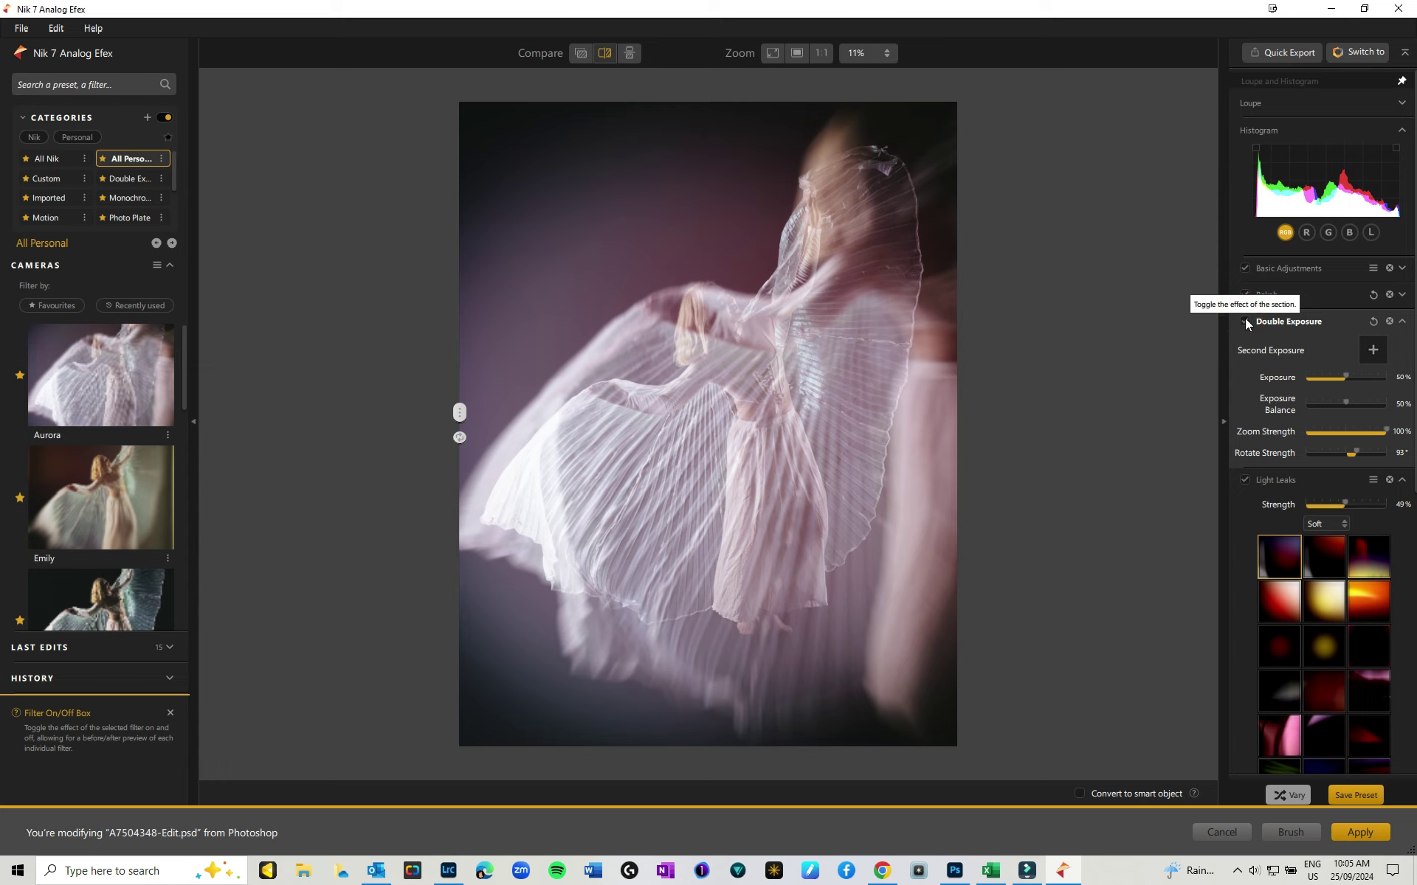
Move the Double Exposure's second image down and to the left so the ghosted figure sits lower over the dancer
mouse_move(681, 365)
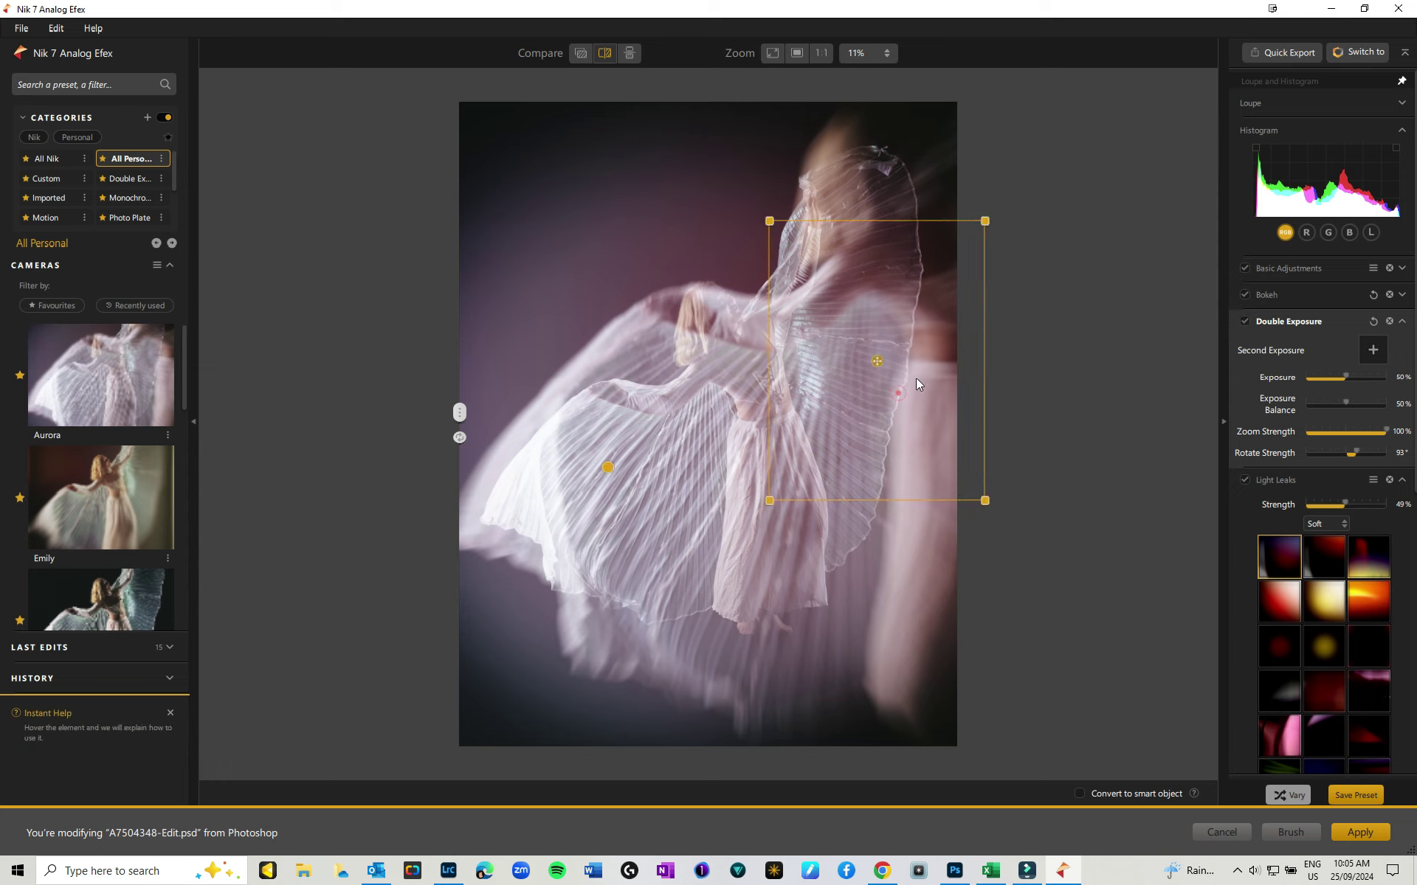
left_click_drag(878, 360, 823, 459)
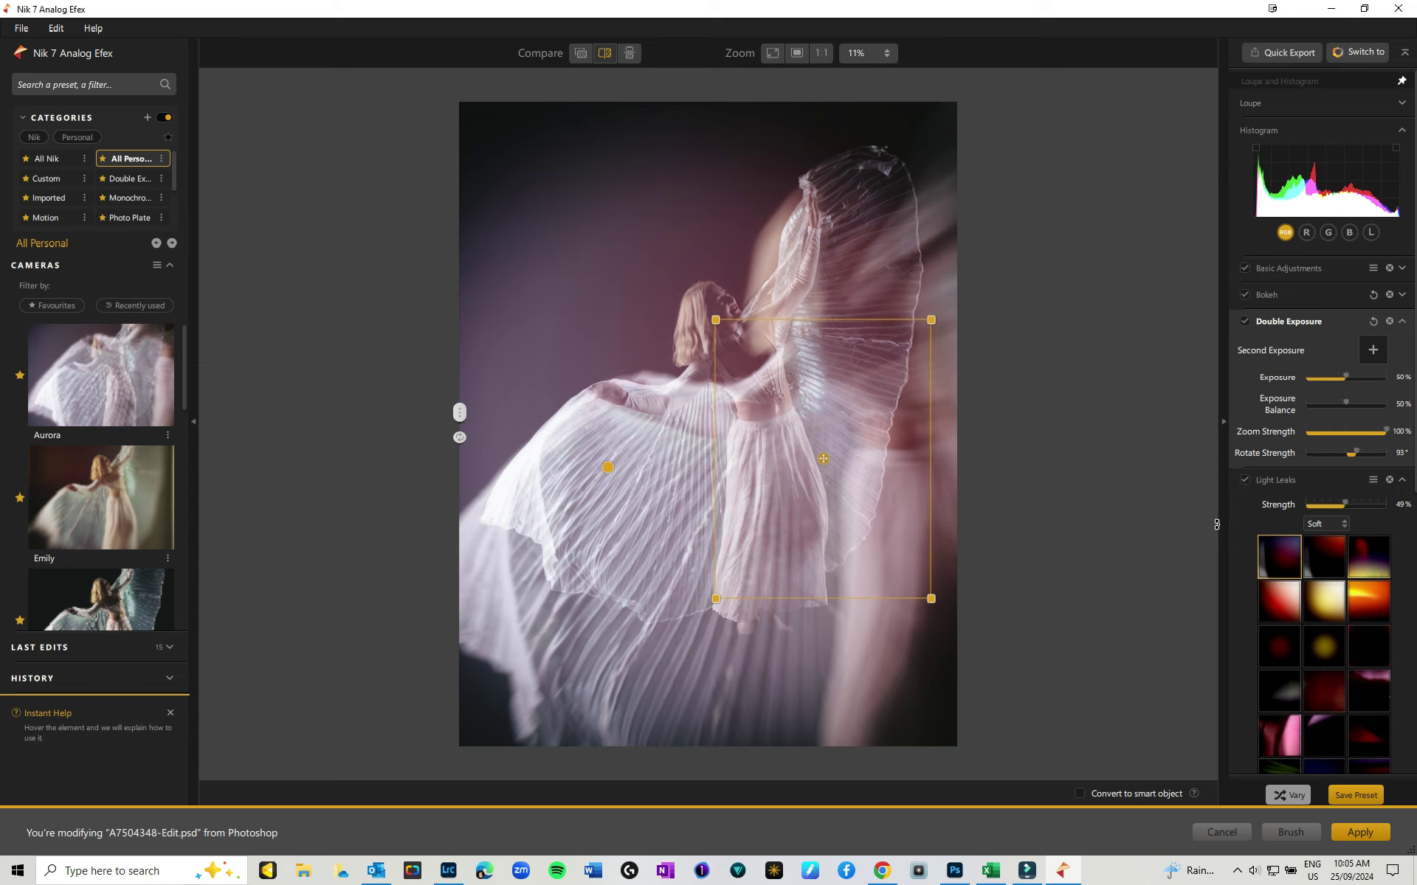
left_click(849, 446)
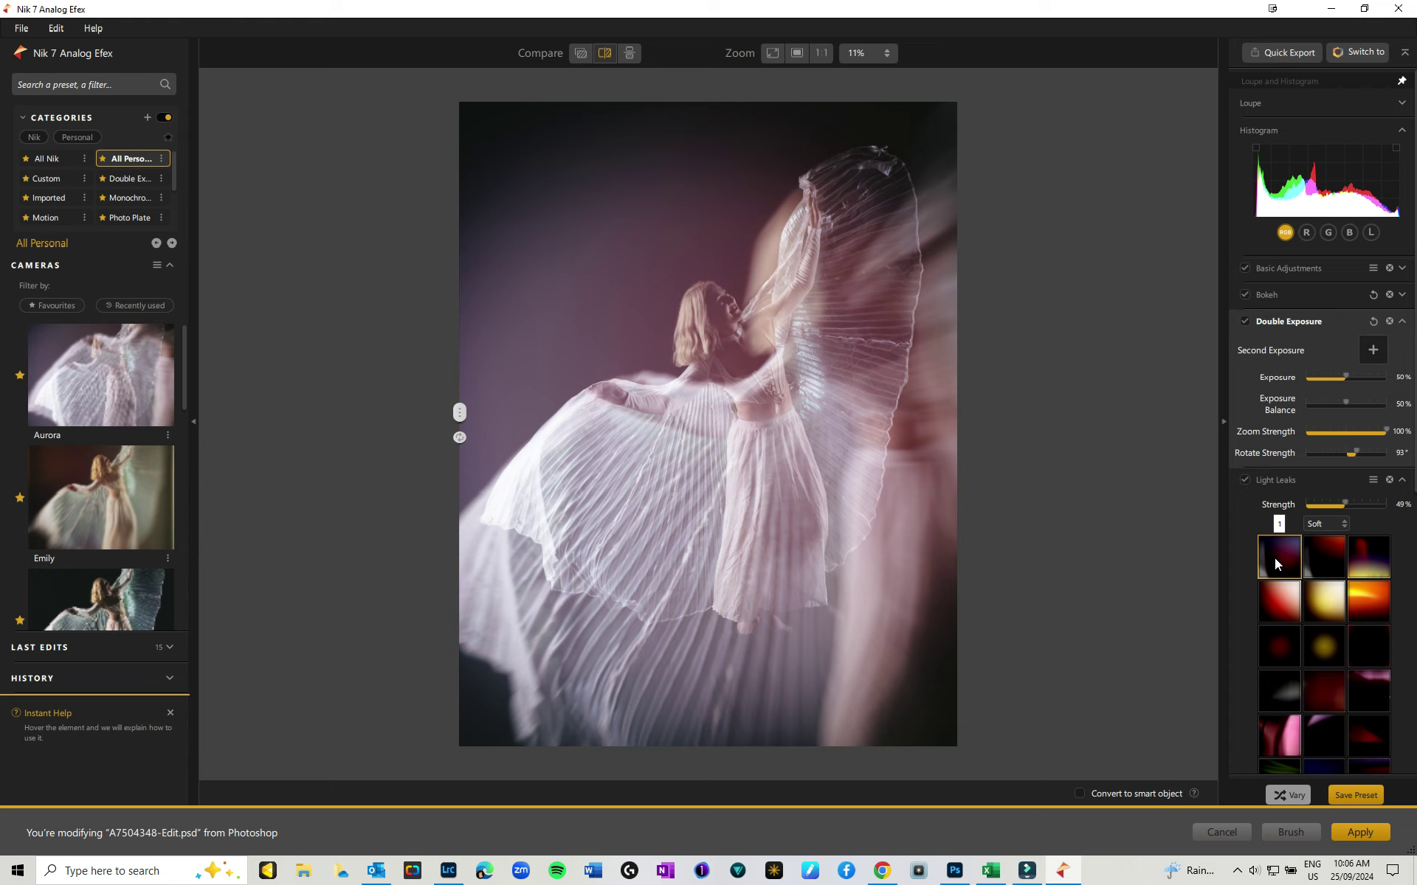
Collapse the Light Leaks section and toggle the Lens Vignette effect off and on to compare its influence
left_click(1402, 479)
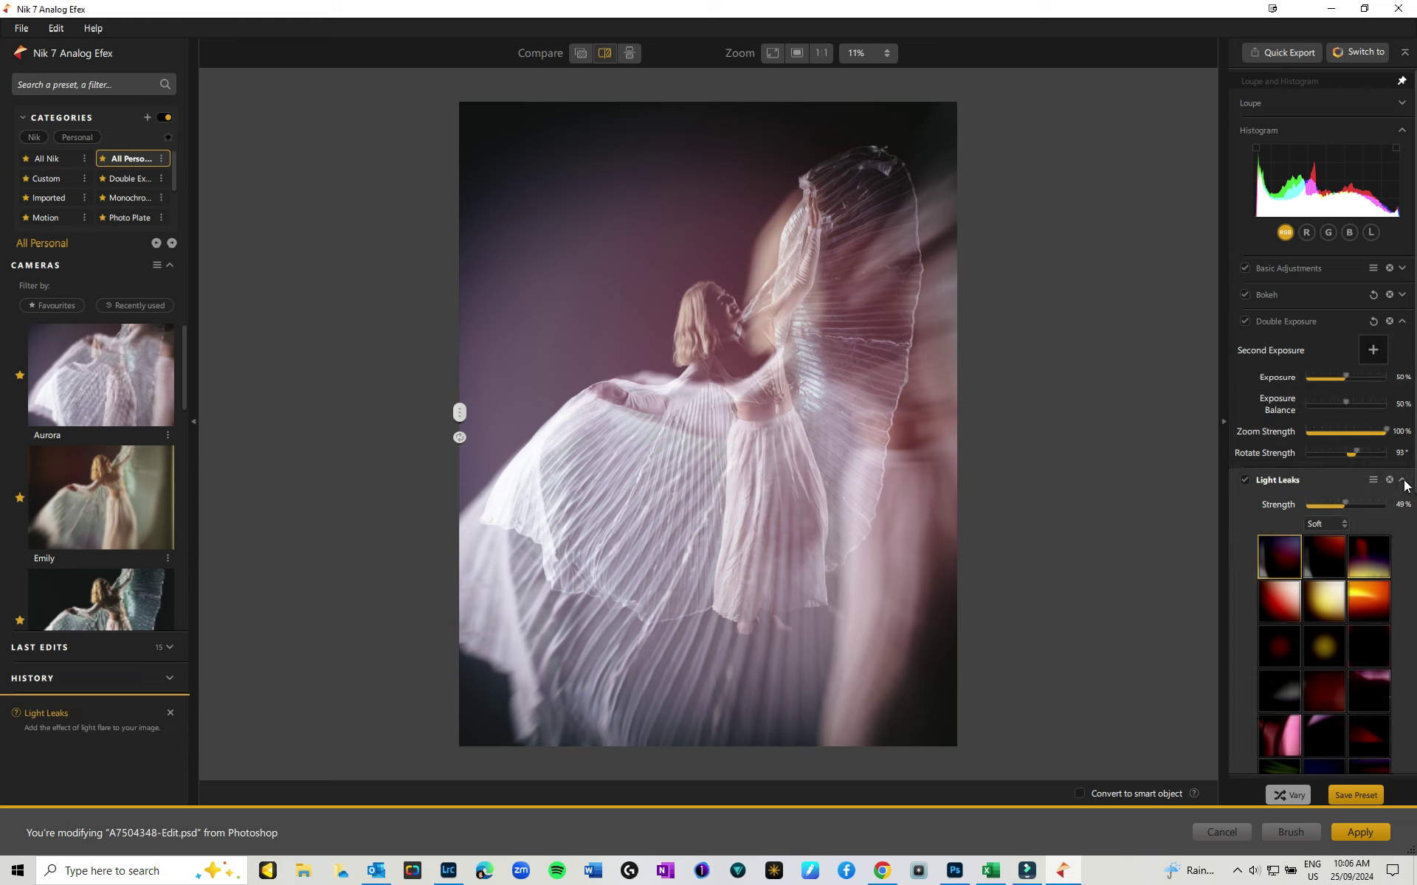
scroll(1406, 485, "down", 1)
scroll(1405, 485, "down", 1)
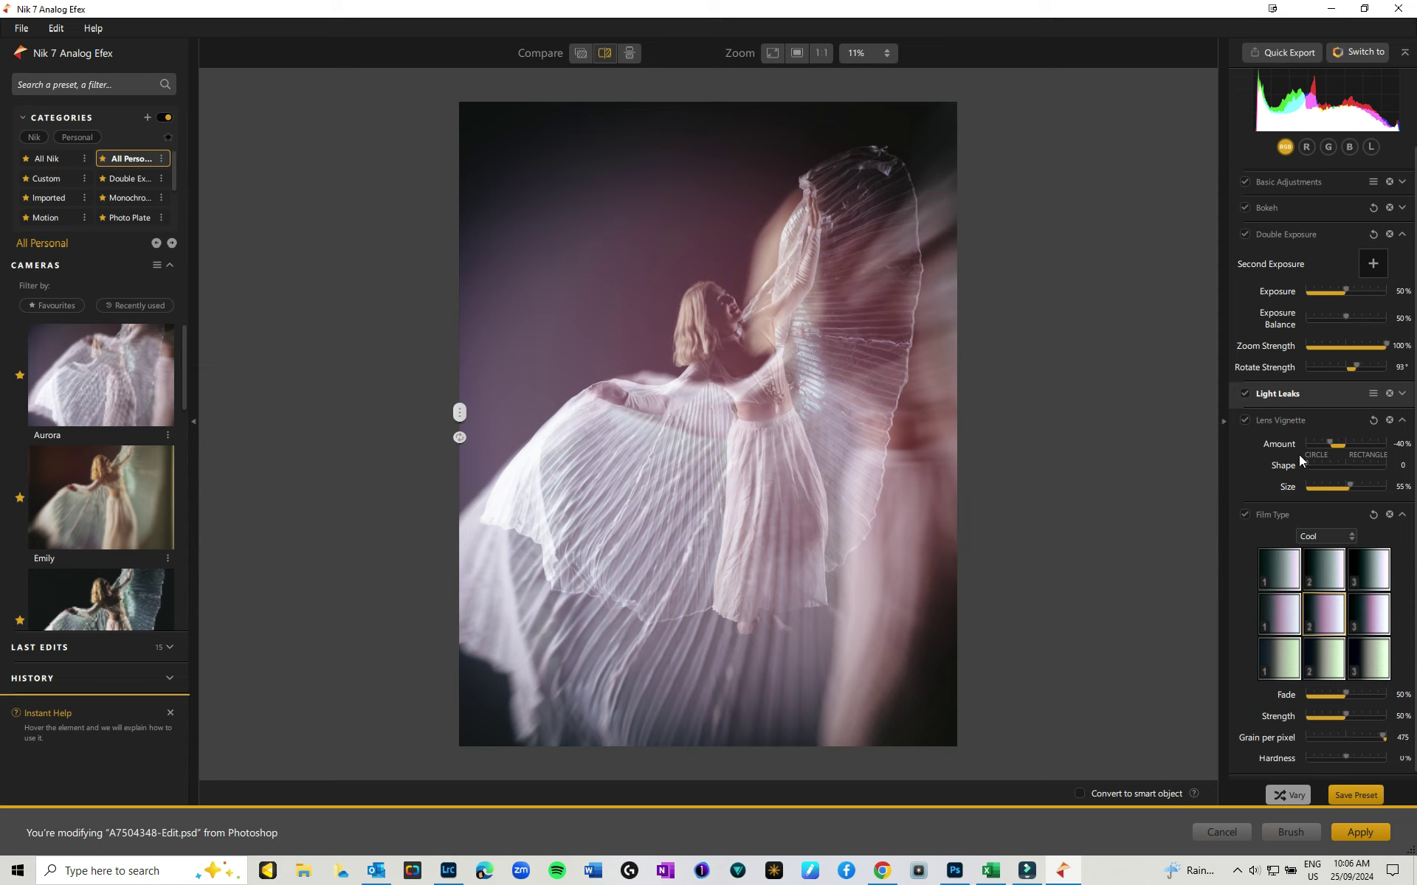
left_click(1245, 421)
left_click(1245, 420)
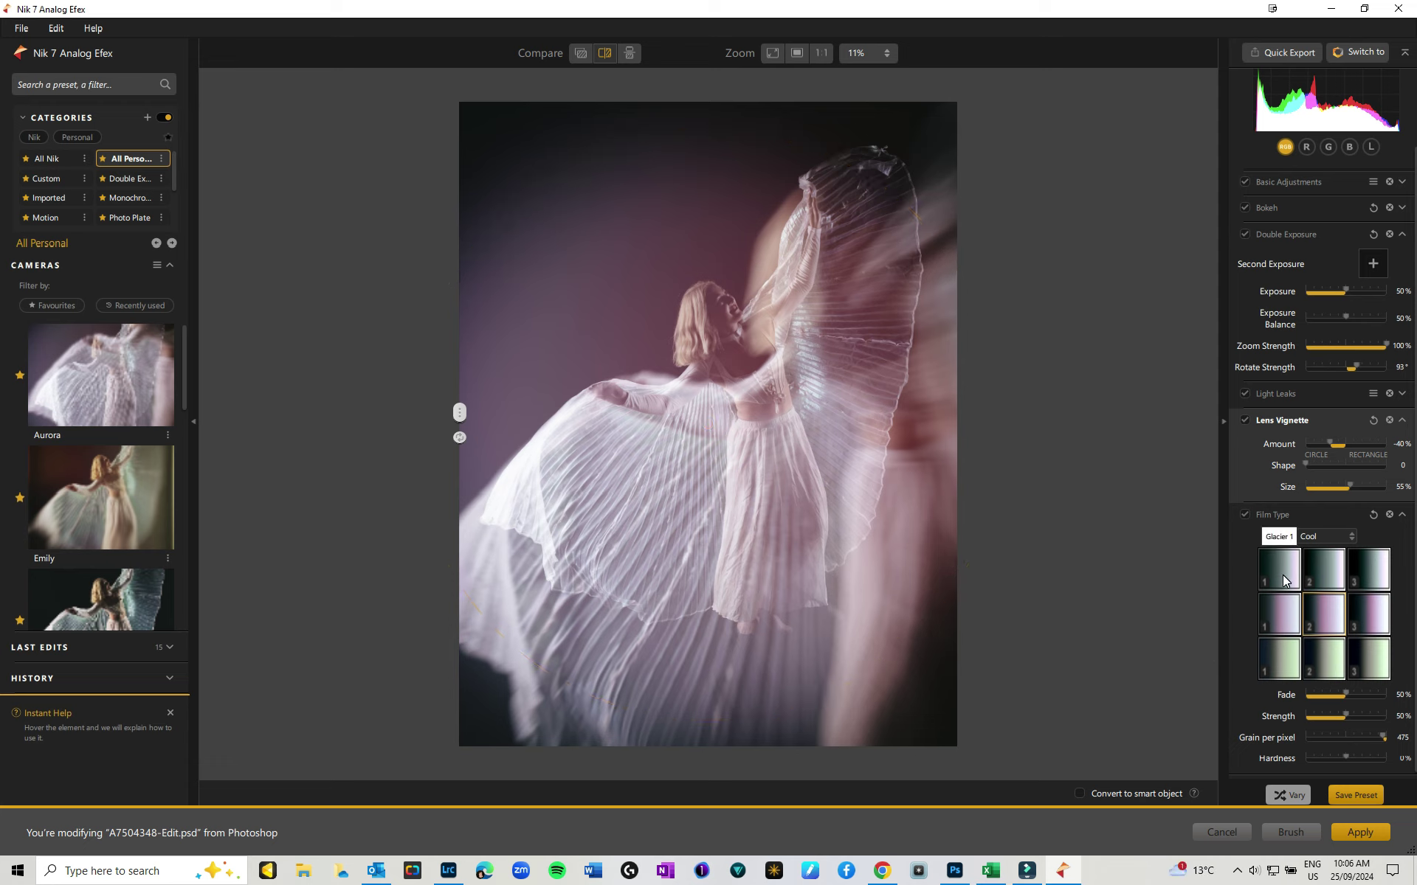
Collapse the Film Type section and apply the Double Exposure 2 preset from the Double Exposure category
left_click(1402, 514)
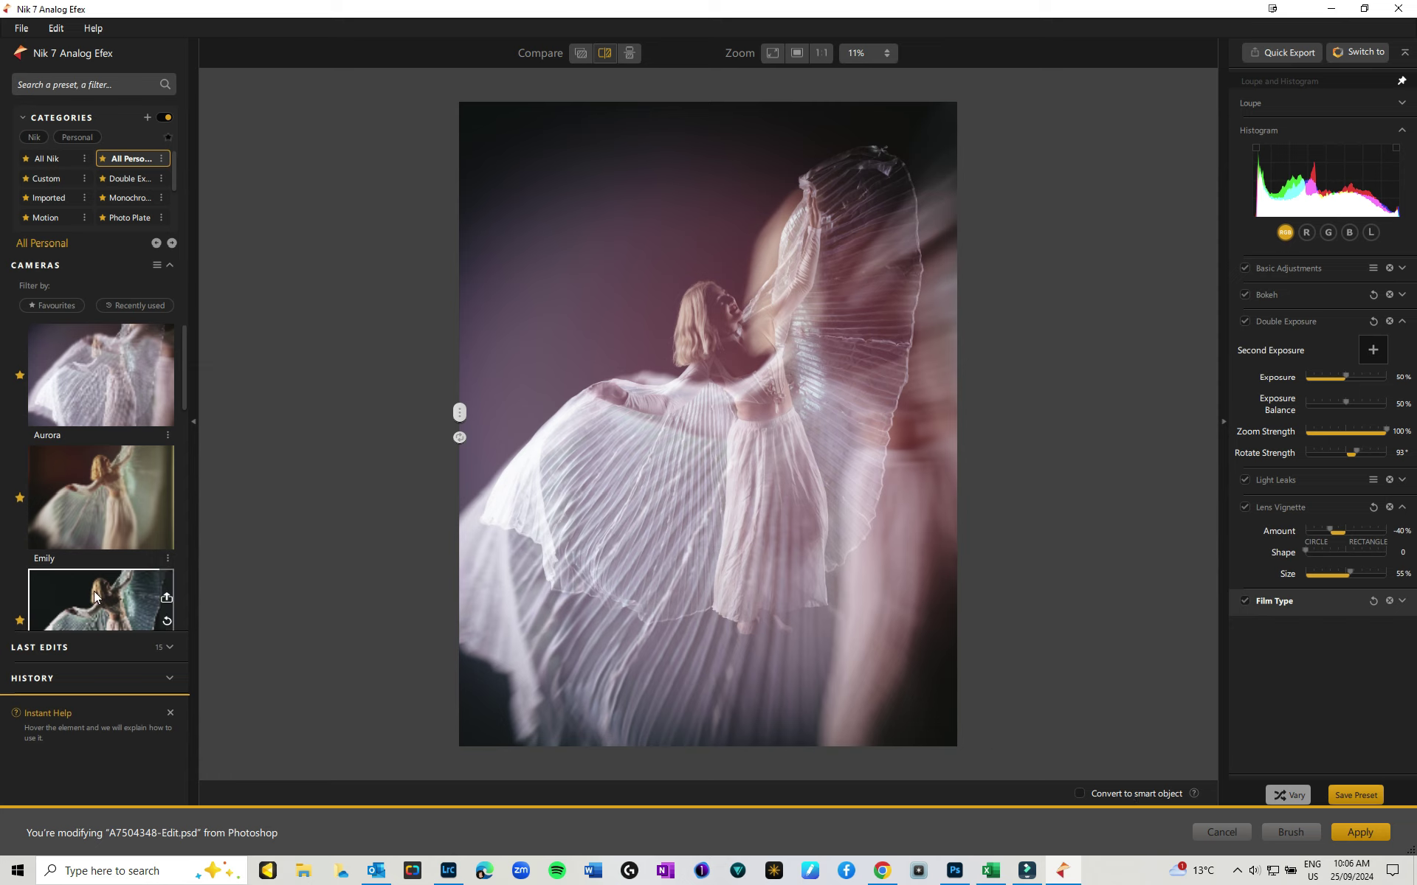
left_click(124, 180)
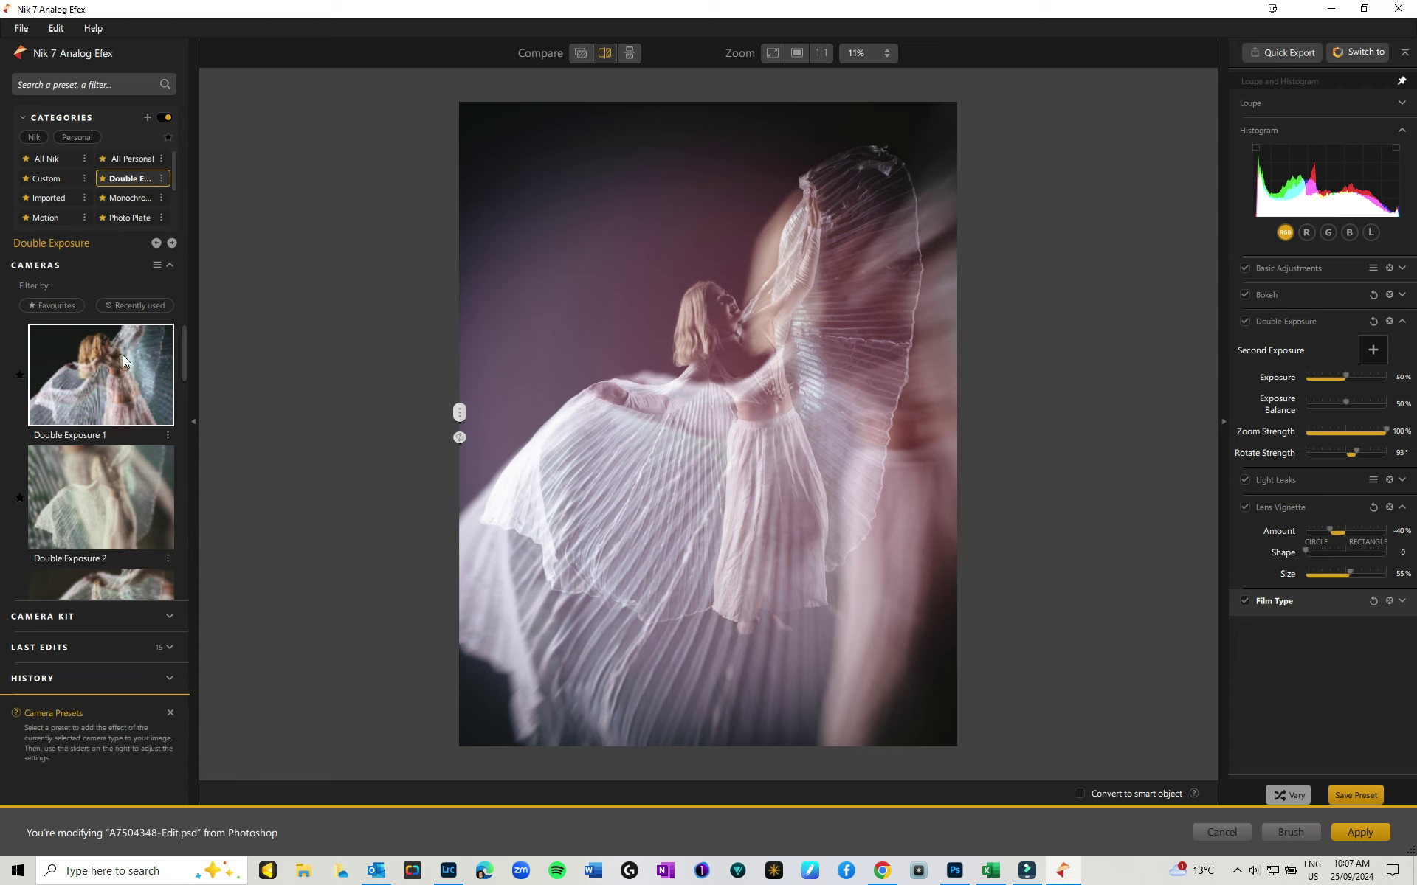
left_click(104, 504)
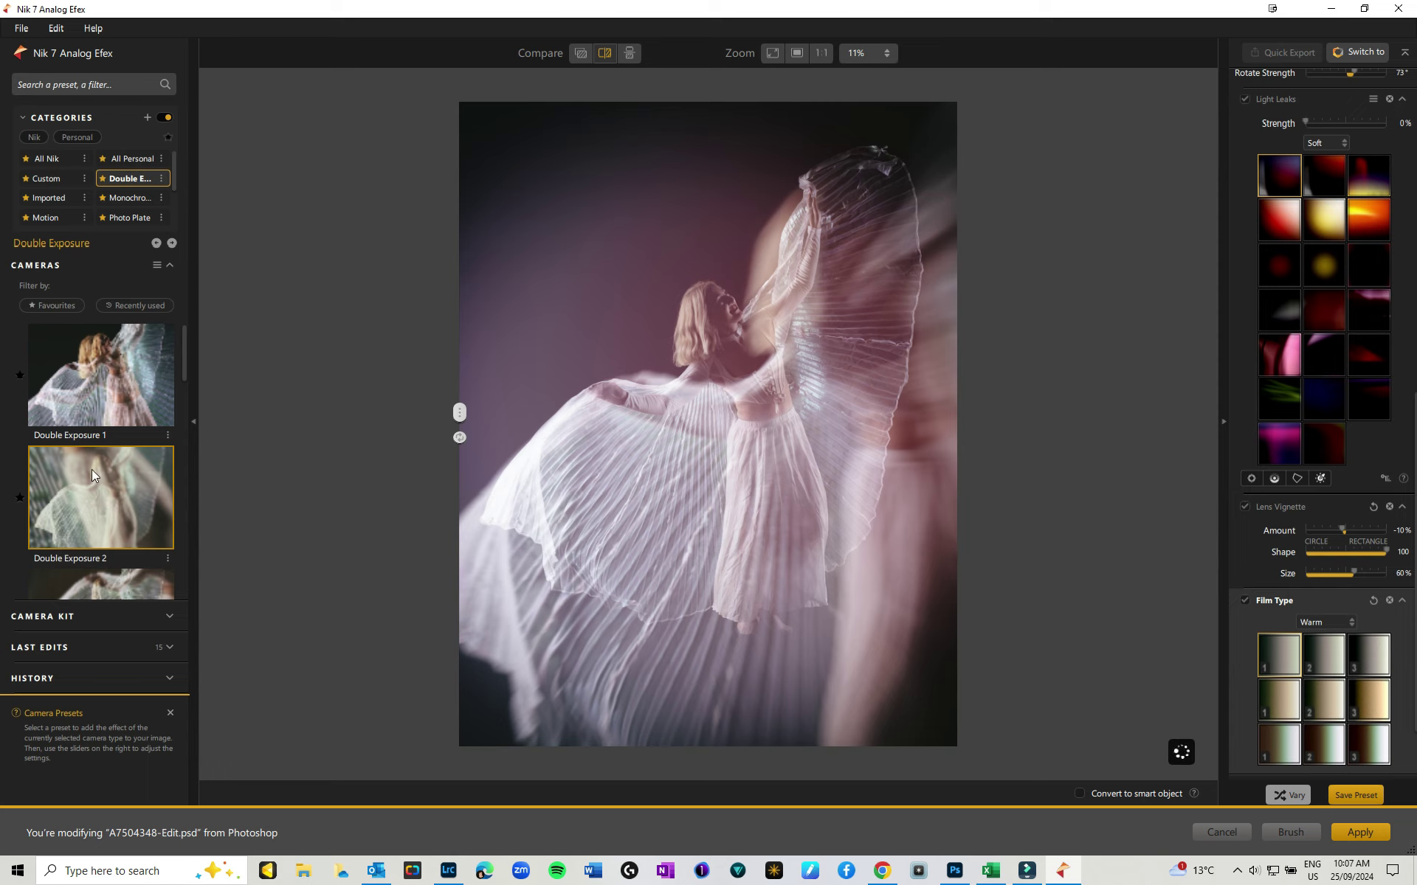
Browse the remaining Double Exposure camera presets through to Good Vibrations 5
scroll(83, 514, "down", 3)
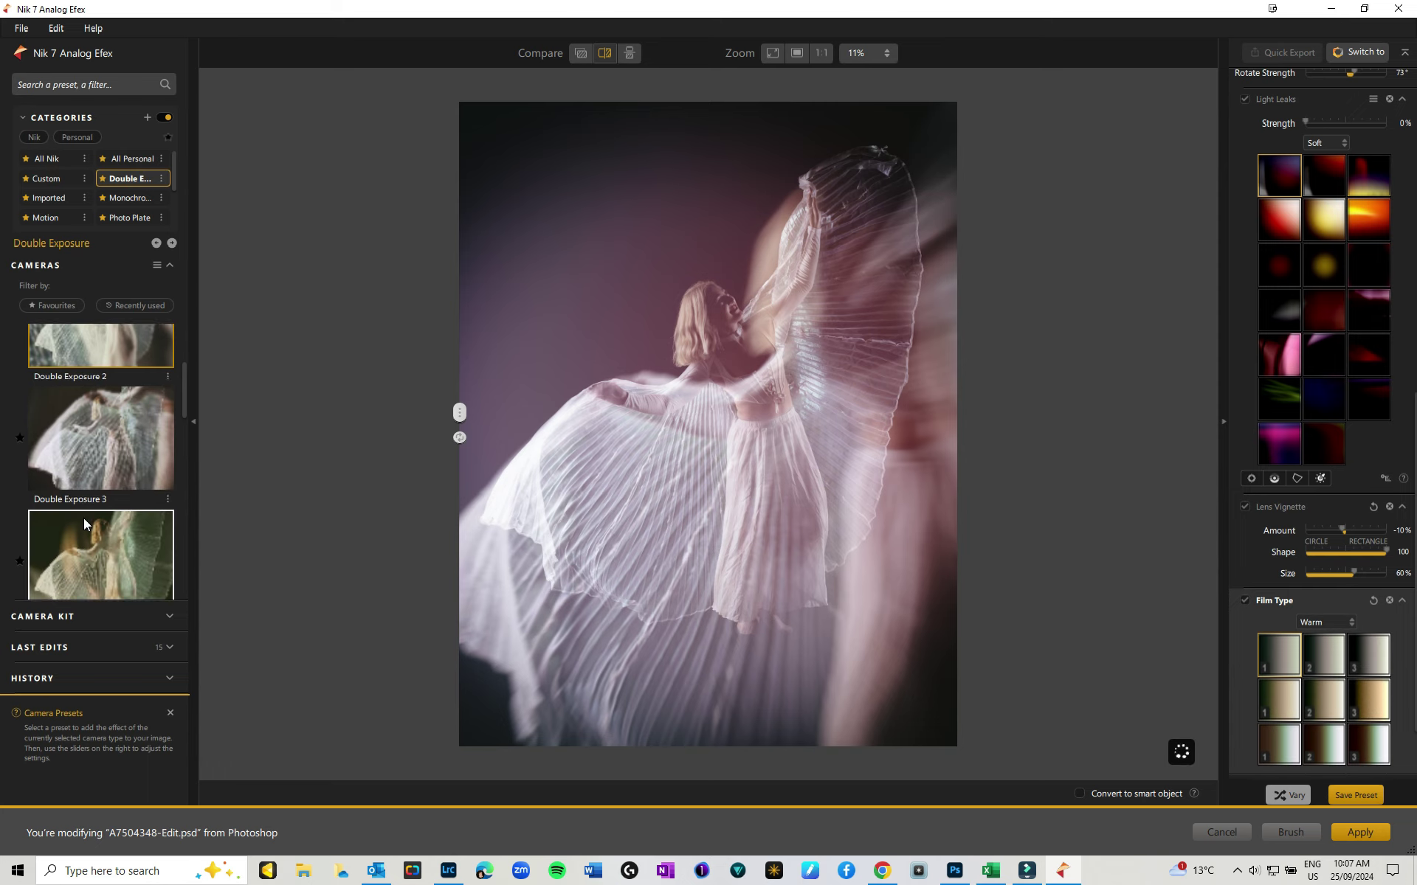
scroll(85, 520, "down", 3)
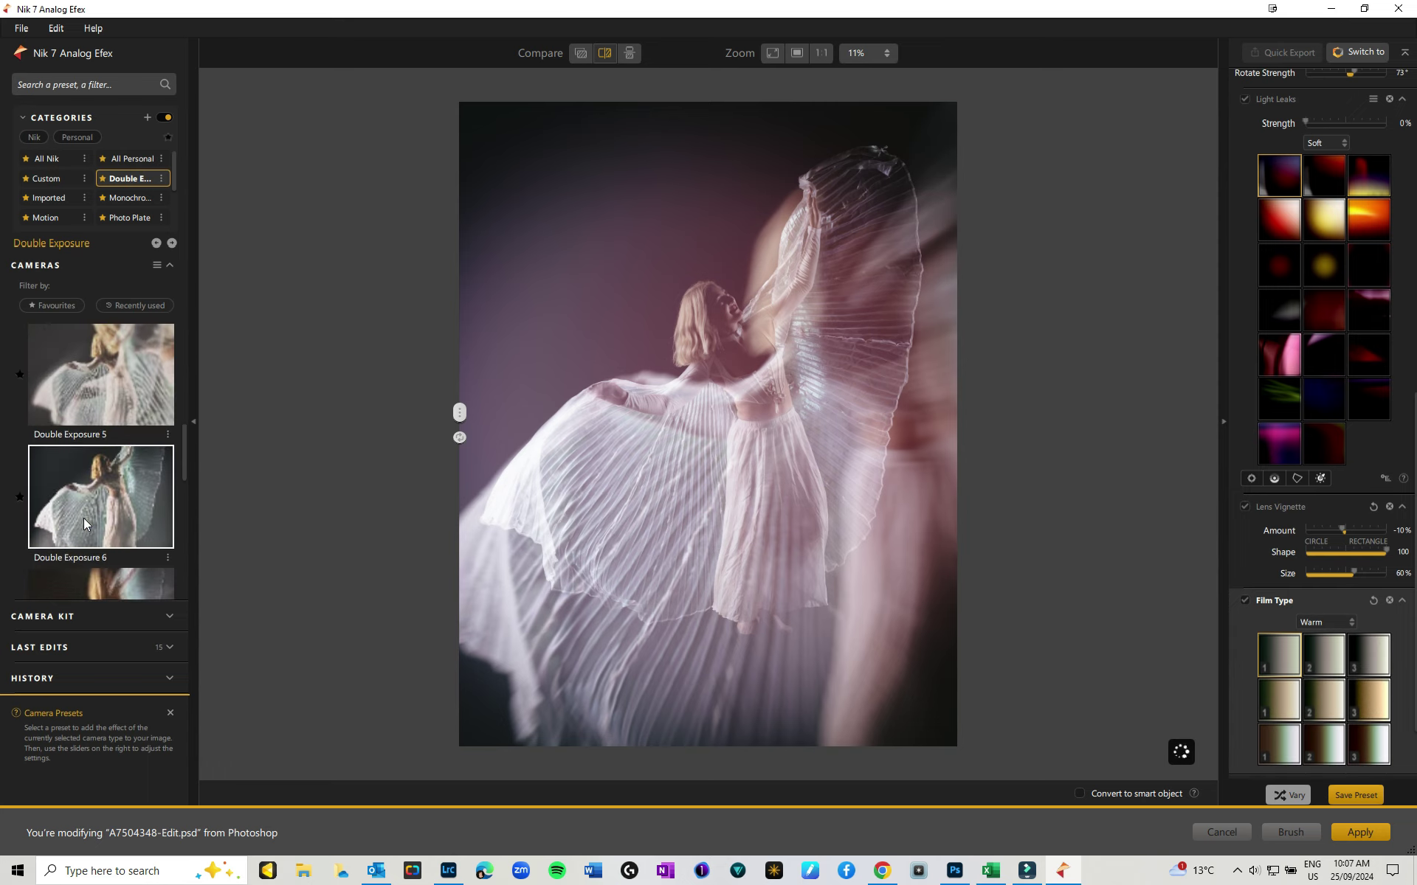
scroll(82, 518, "down", 3)
left_click(83, 518)
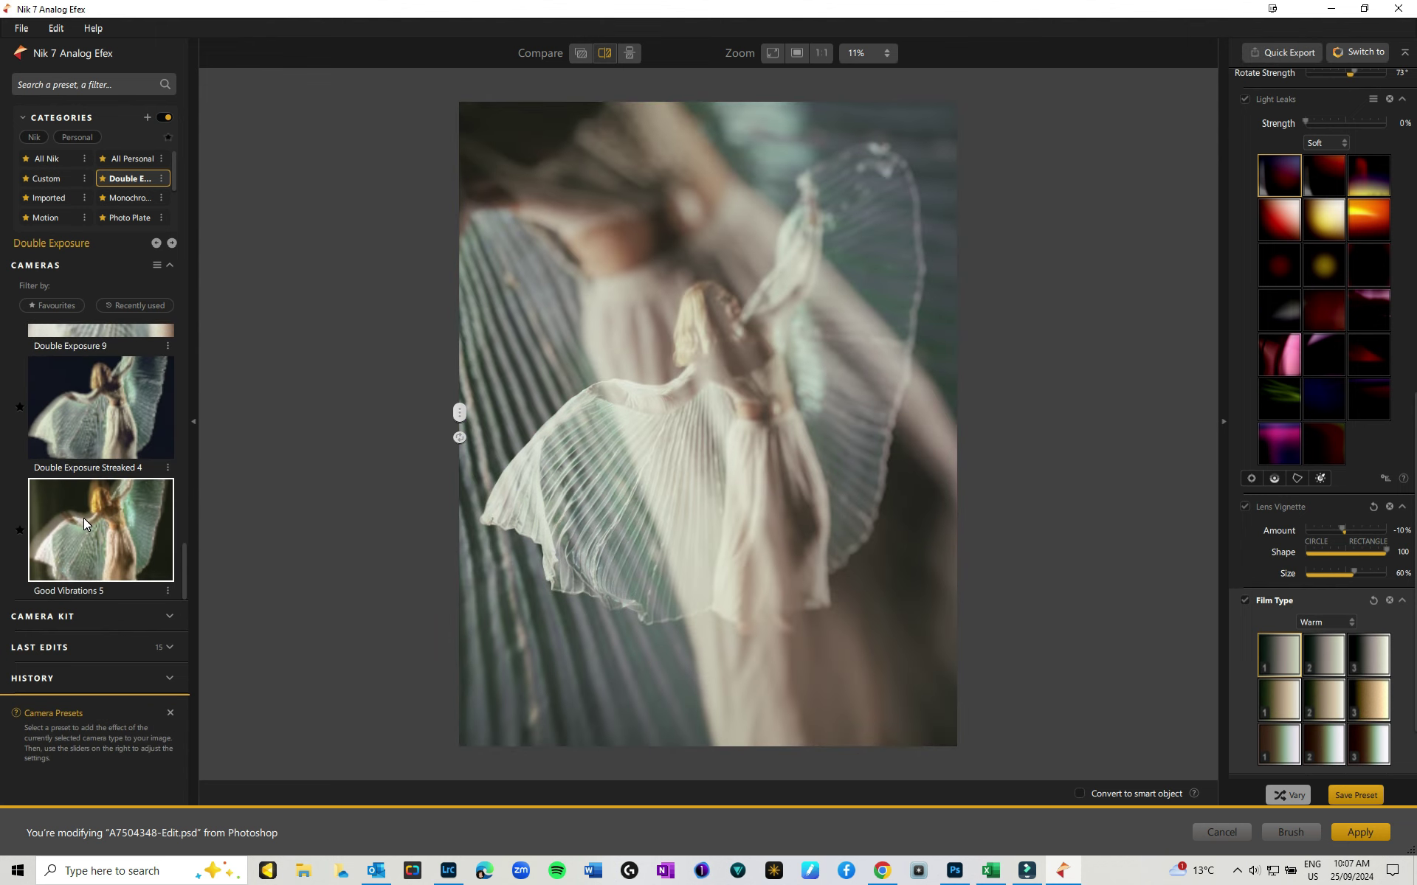
left_click(86, 432)
scroll(86, 432, "up", 1)
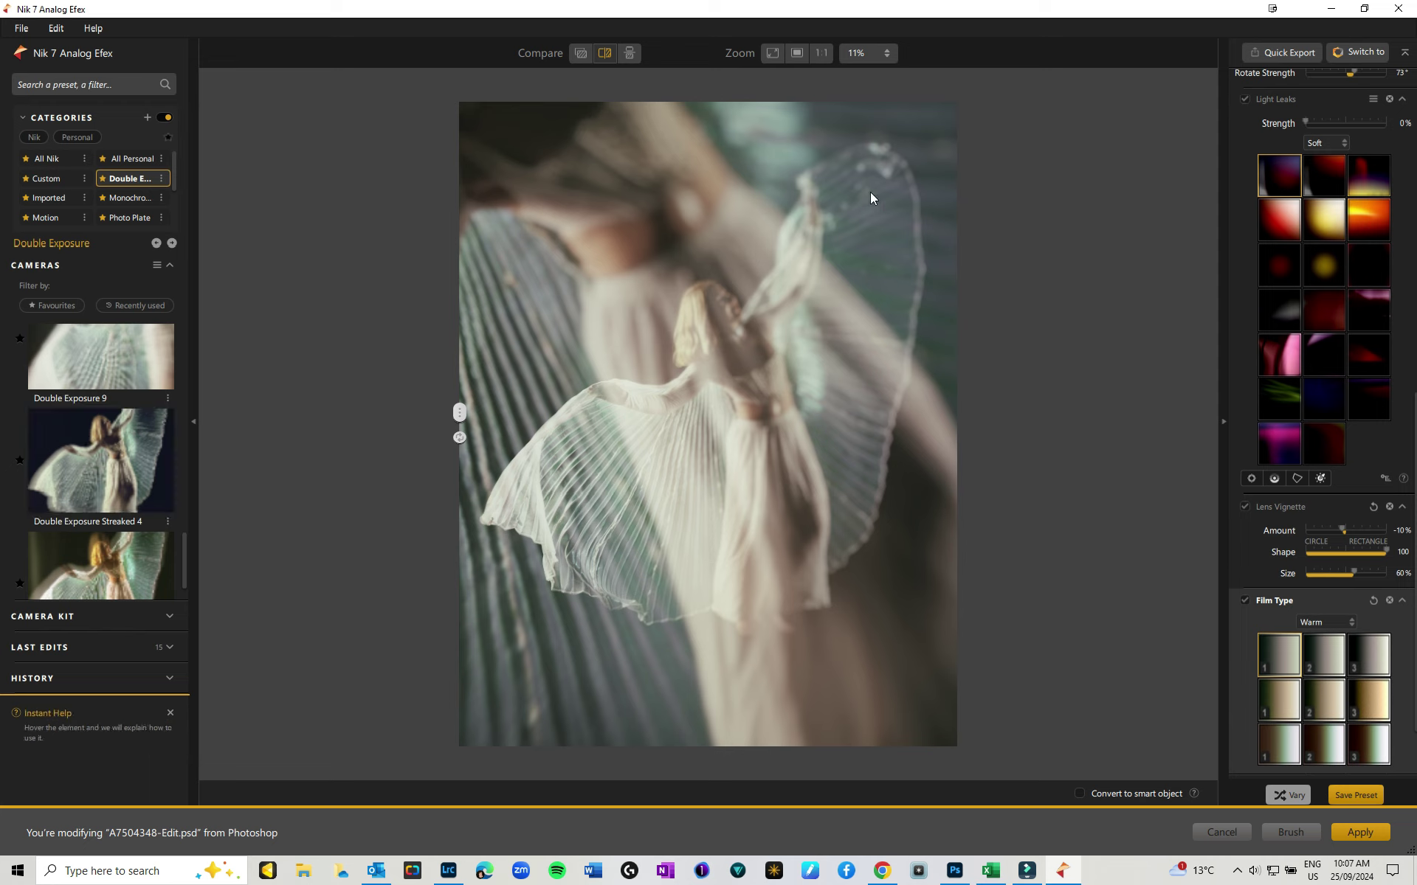
Choose the bright pink light leak from the Soft set and set its strength to 50%
left_click(1335, 404)
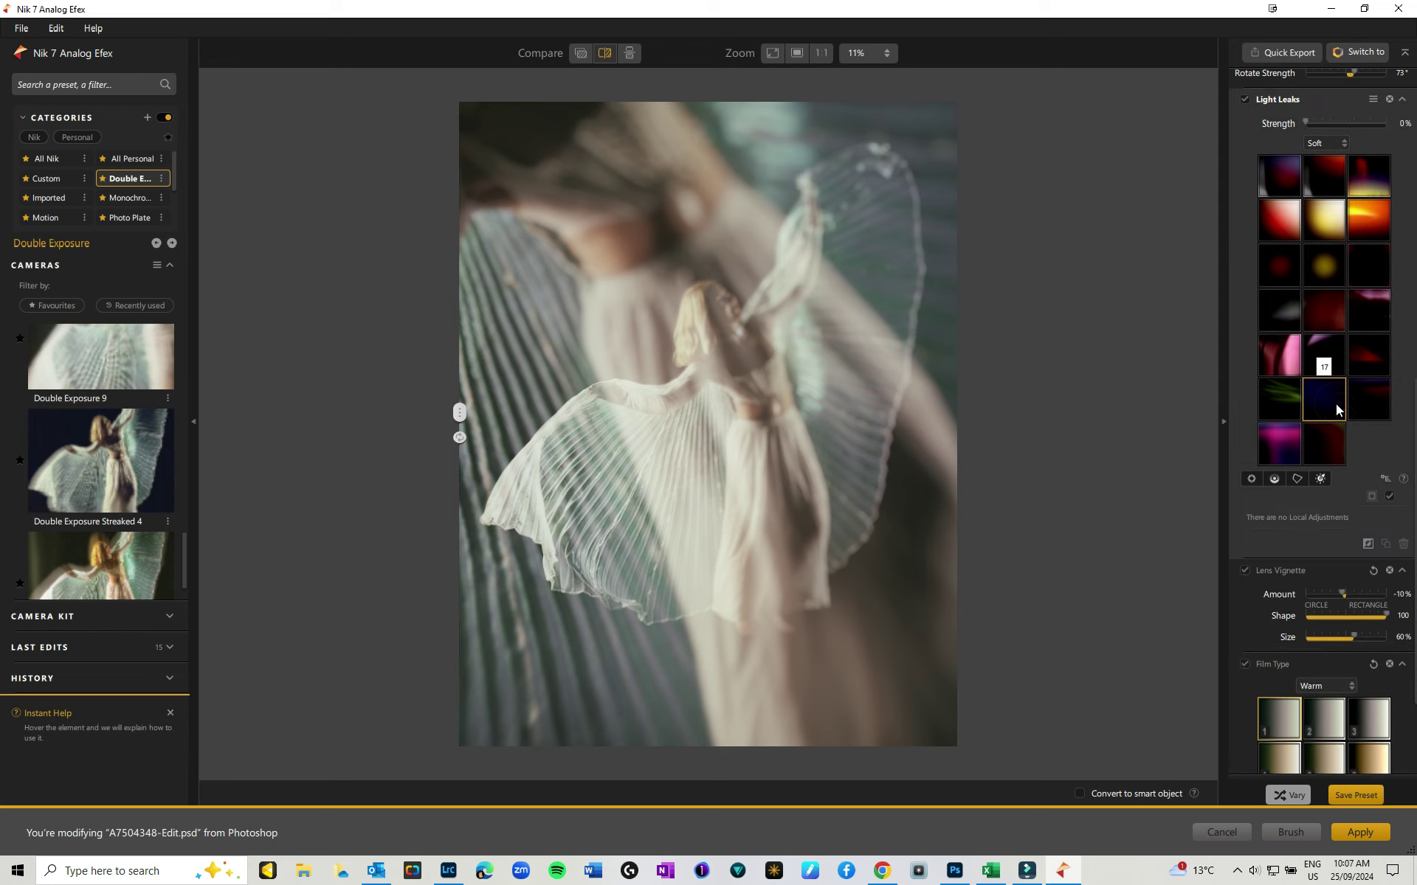
left_click(1286, 346)
left_click_drag(1310, 121, 1346, 122)
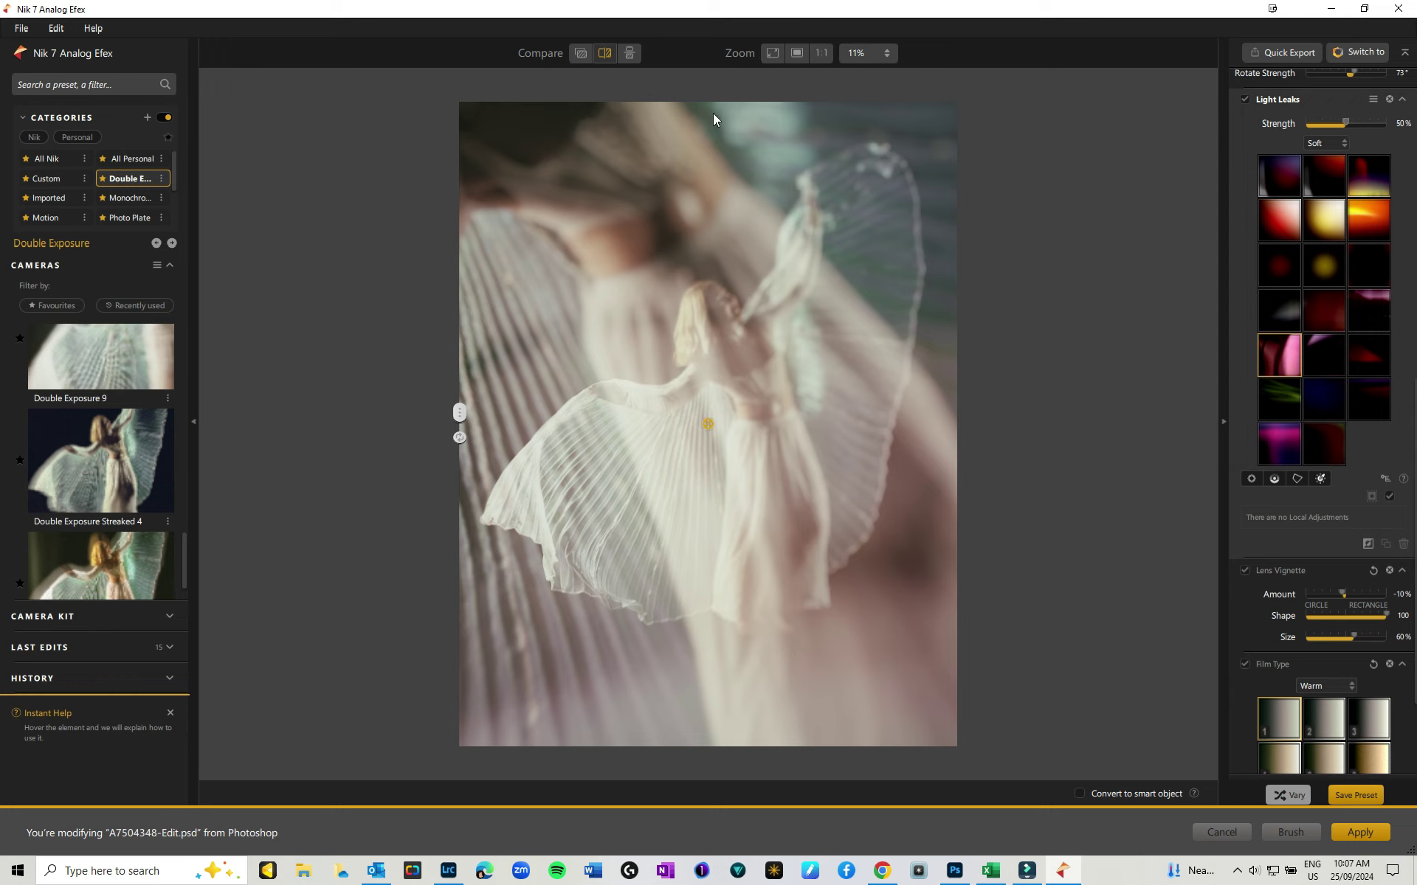
Switch to the Motion category and browse its camera presets through Motion 3 and Motion 4
left_click(73, 215)
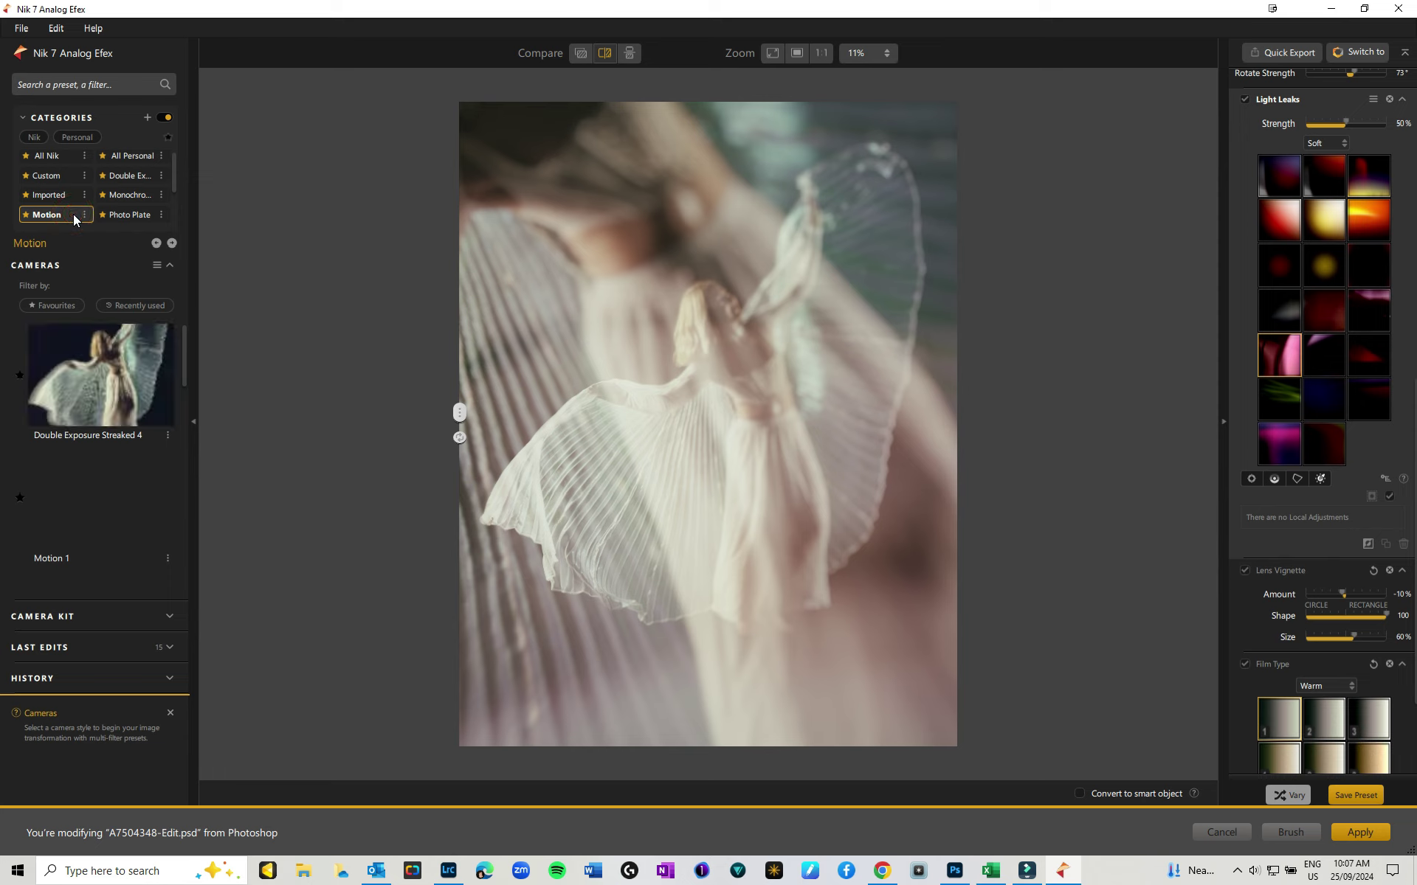
scroll(91, 516, "down", 5)
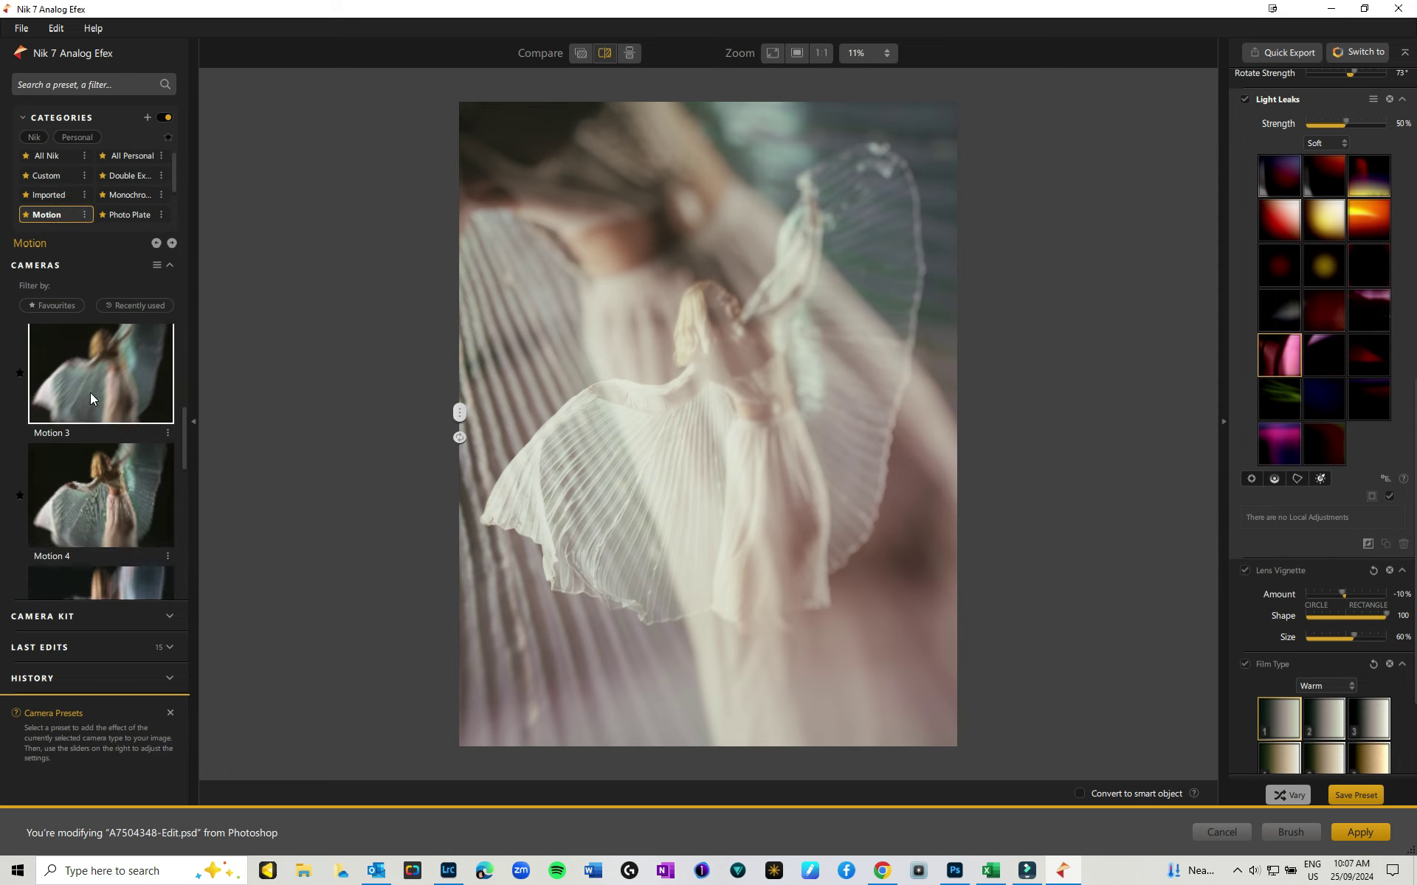